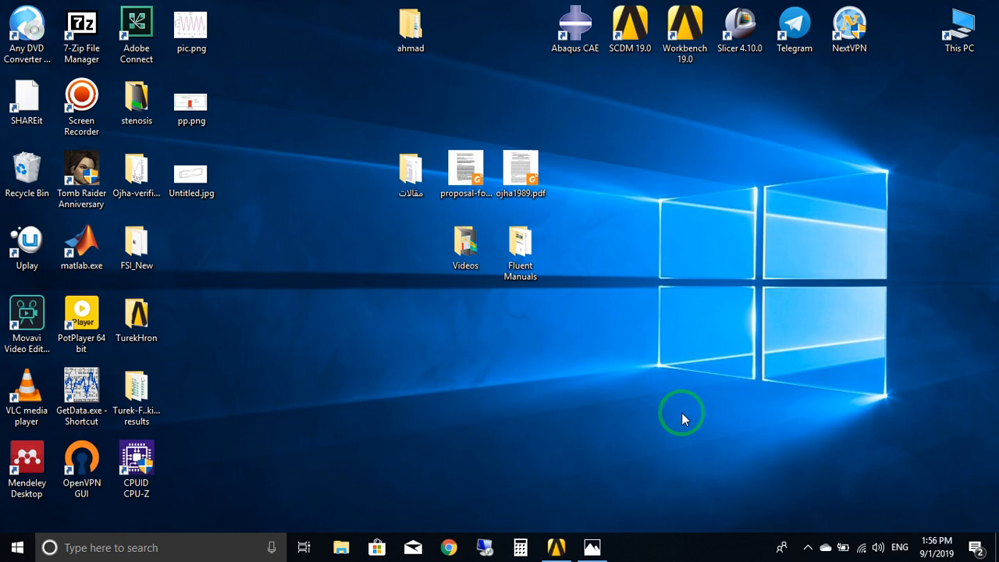
Open the reference picture of the constricted pipe in Photos and enlarge it to examine the shape.
left_click(609, 540)
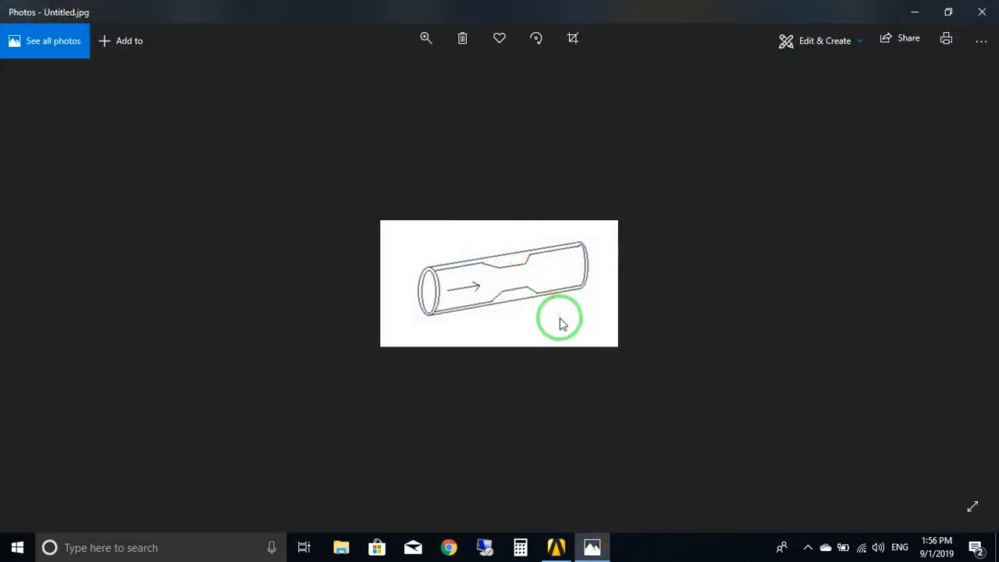
left_click(426, 39)
left_click_drag(364, 79, 394, 84)
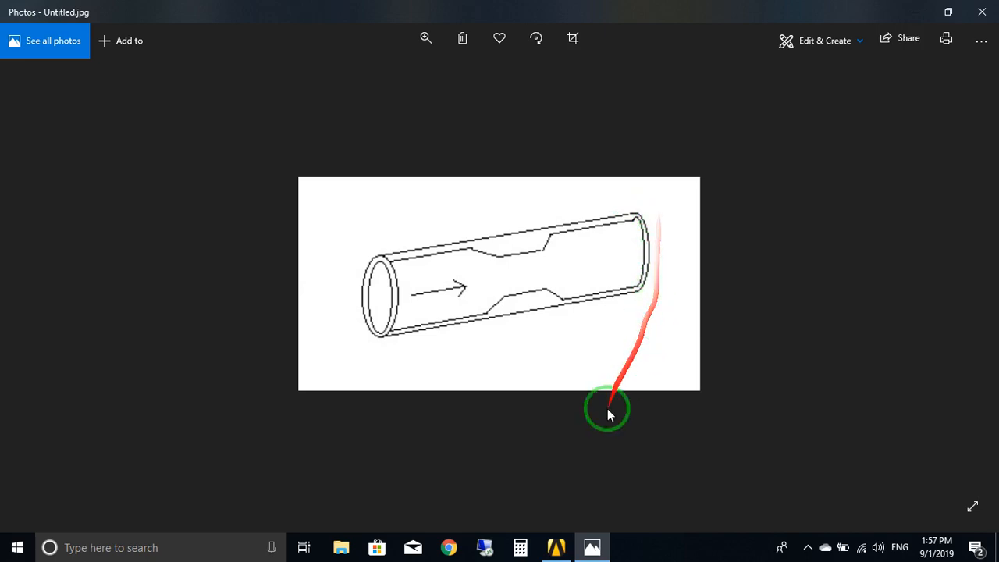
Switch to Workbench and add a standalone Geometry component system to the project schematic.
left_click(556, 547)
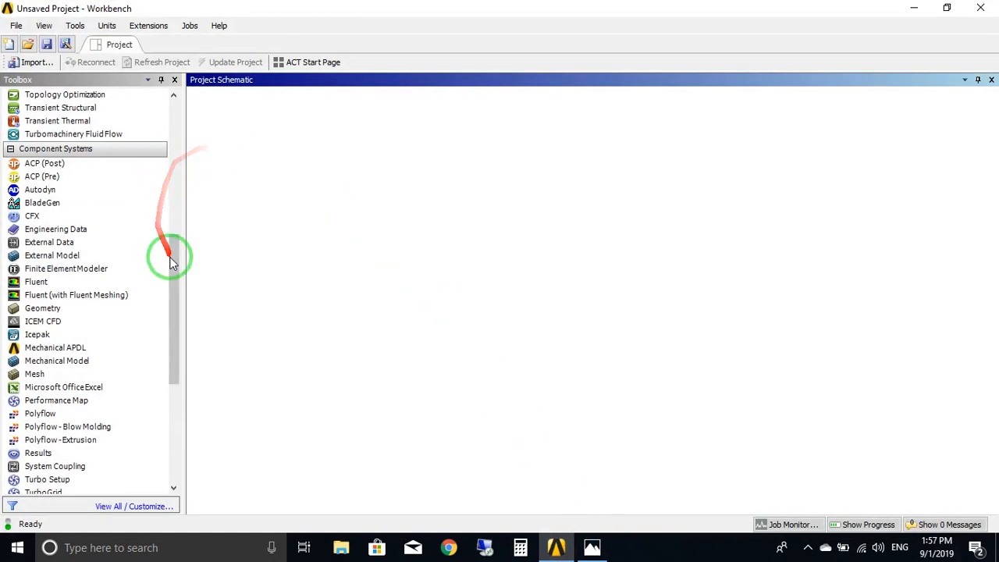
left_click_drag(172, 263, 93, 261)
left_click(43, 330)
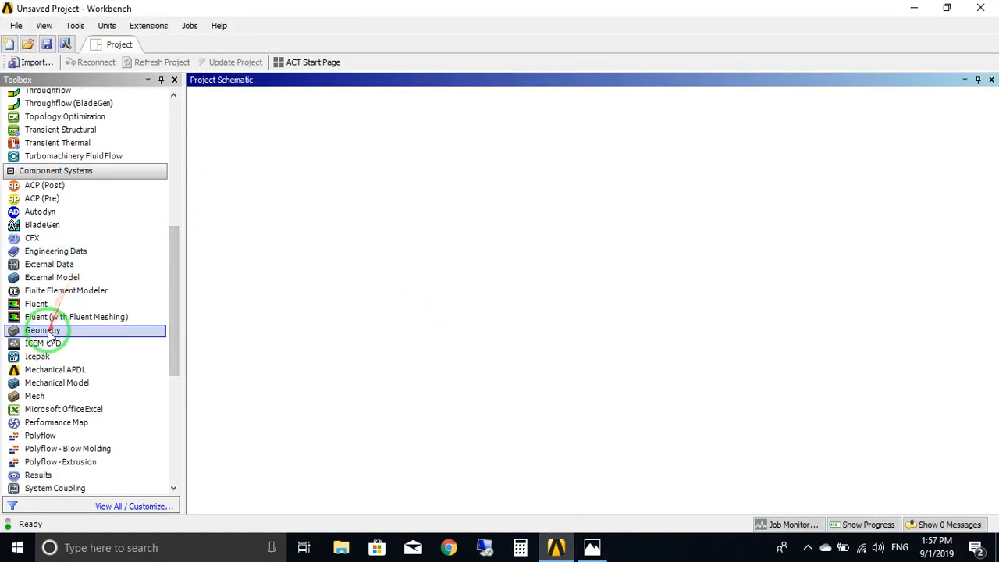
left_click_drag(48, 334, 265, 178)
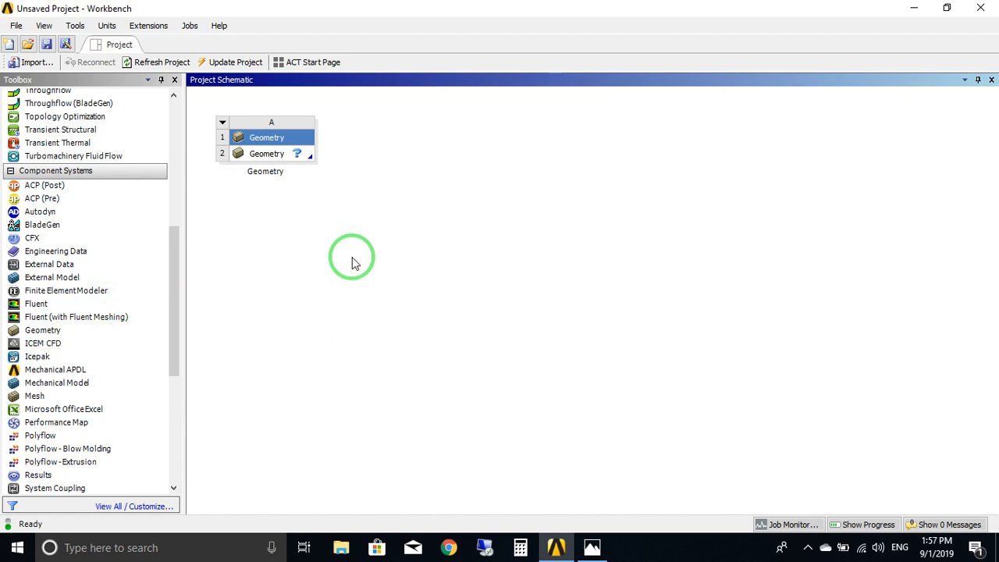
Create a new DesignModeler geometry from the Geometry cell of system A.
left_click(268, 157)
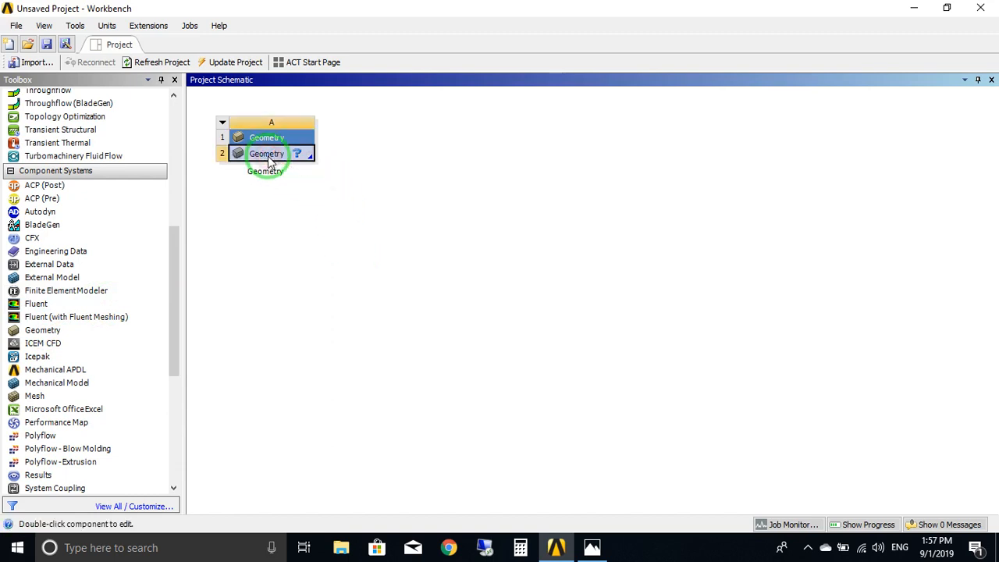
right_click(268, 156)
left_click(375, 186)
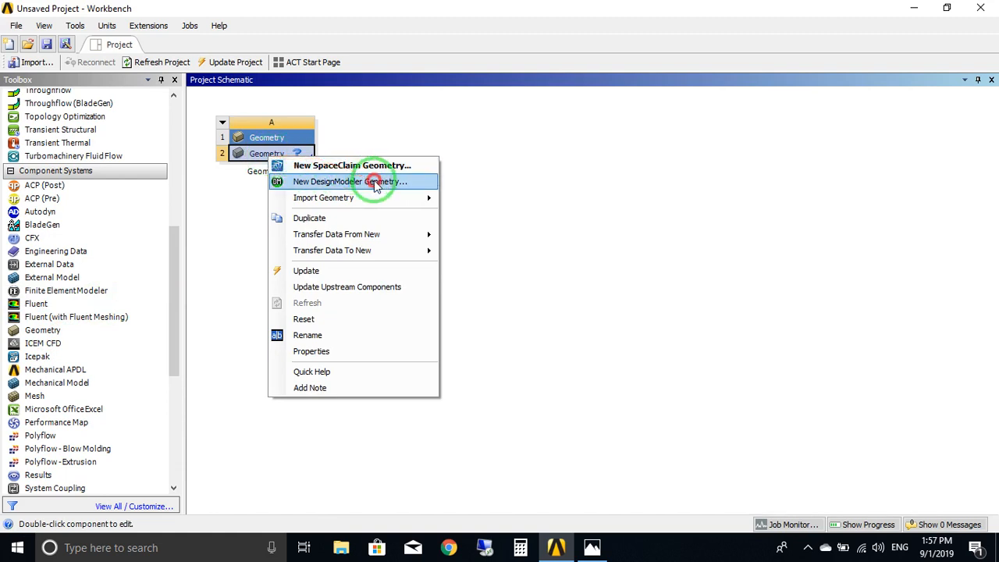
left_click(375, 186)
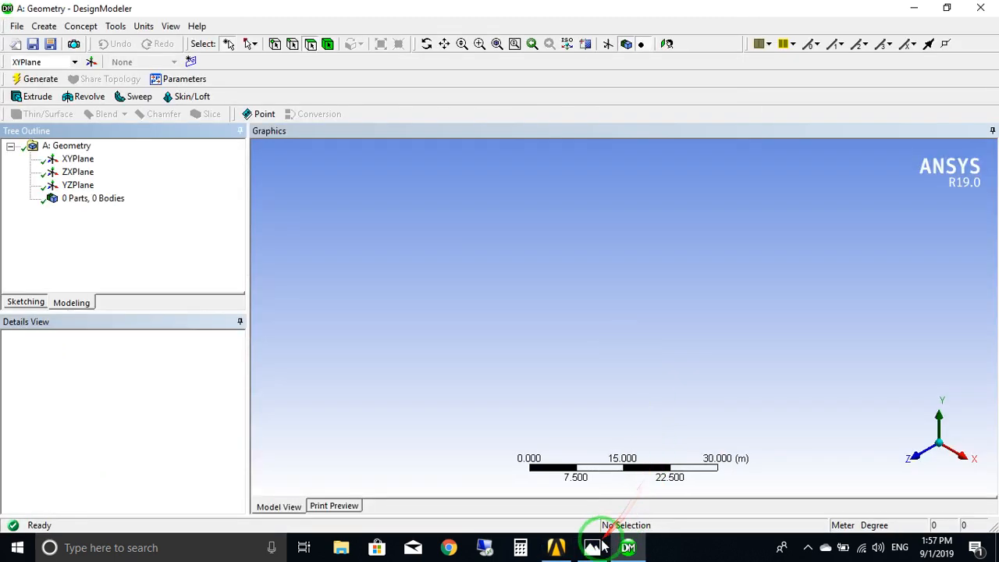
Return to the pipe picture in Photos and enlarge it further to examine the wall and the narrowed section.
left_click(596, 546)
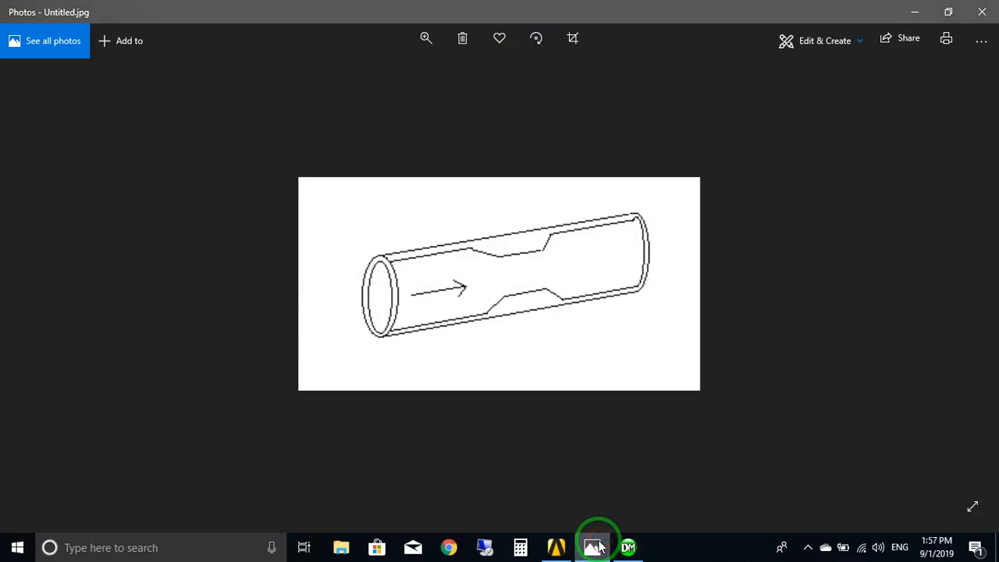
left_click(424, 52)
left_click_drag(391, 77, 436, 78)
left_click(499, 259)
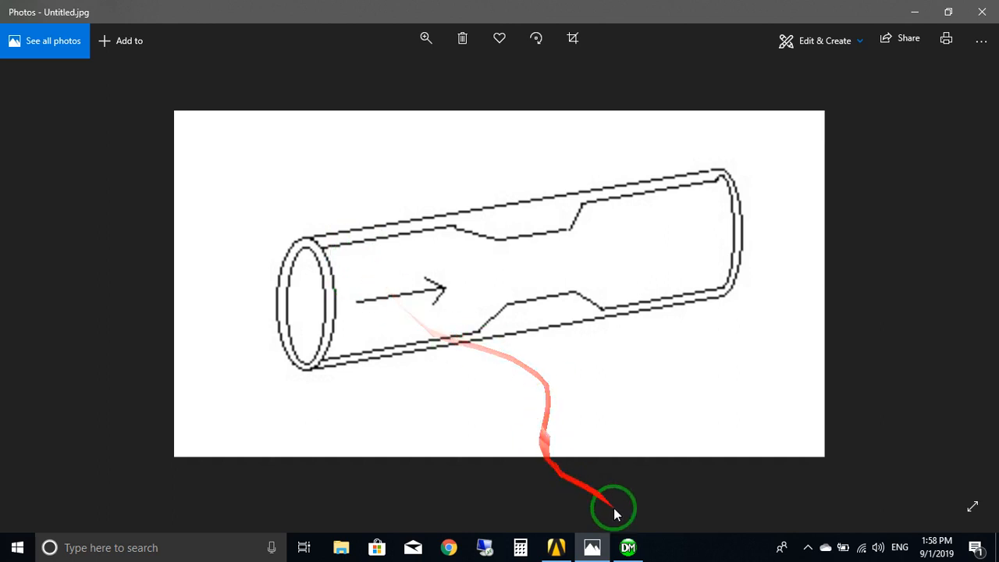
Switch to DesignModeler and set the length unit to millimeter.
left_click(628, 547)
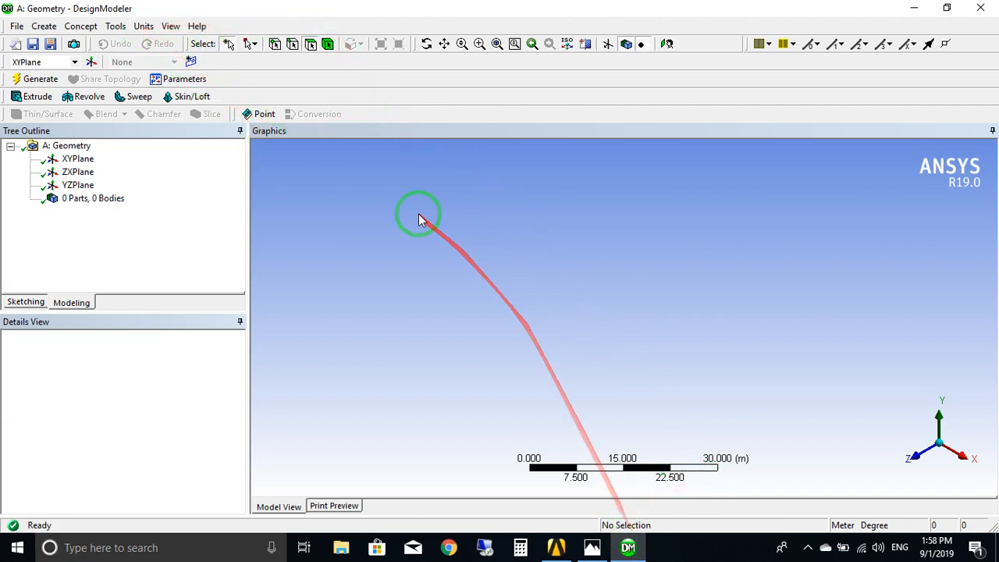
left_click(144, 26)
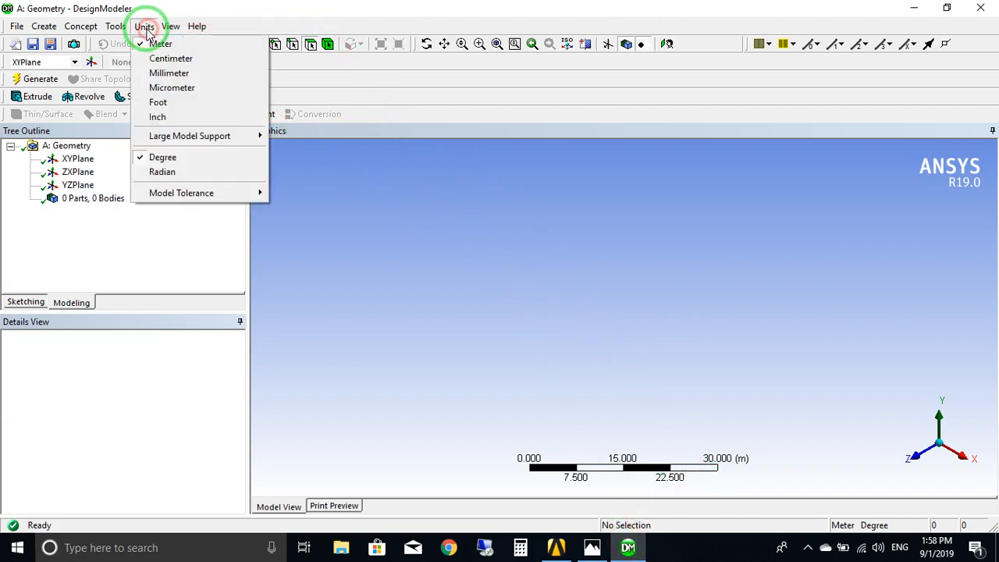
left_click(160, 73)
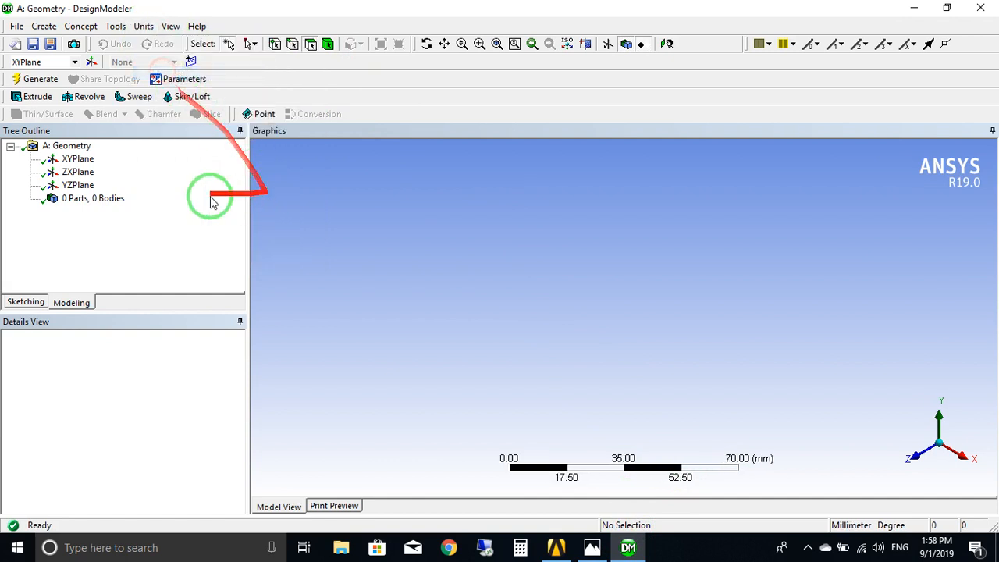
Select the XYPlane for sketching and view it face-on, with the origin and positive quadrant in close view.
left_click(76, 160)
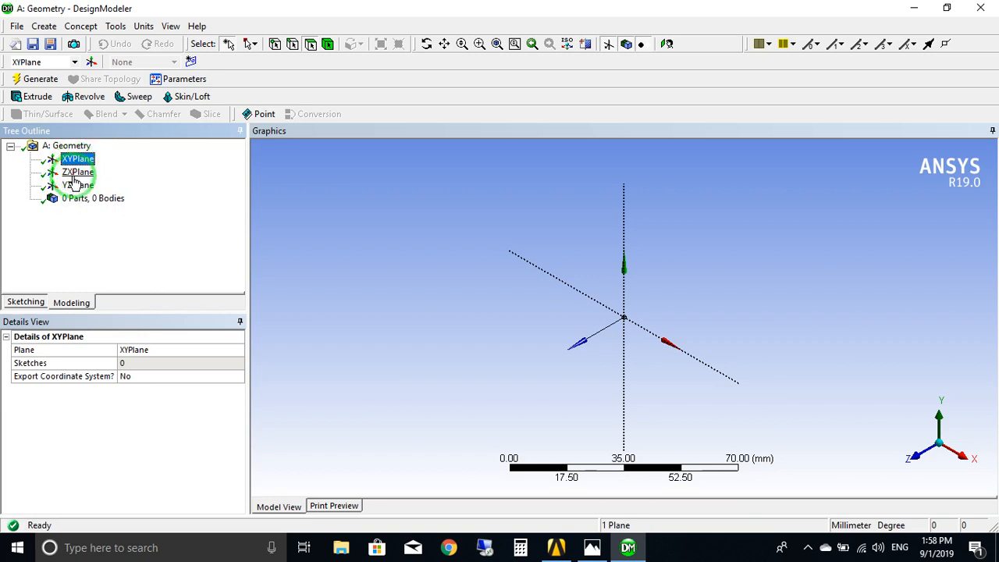
right_click(85, 165)
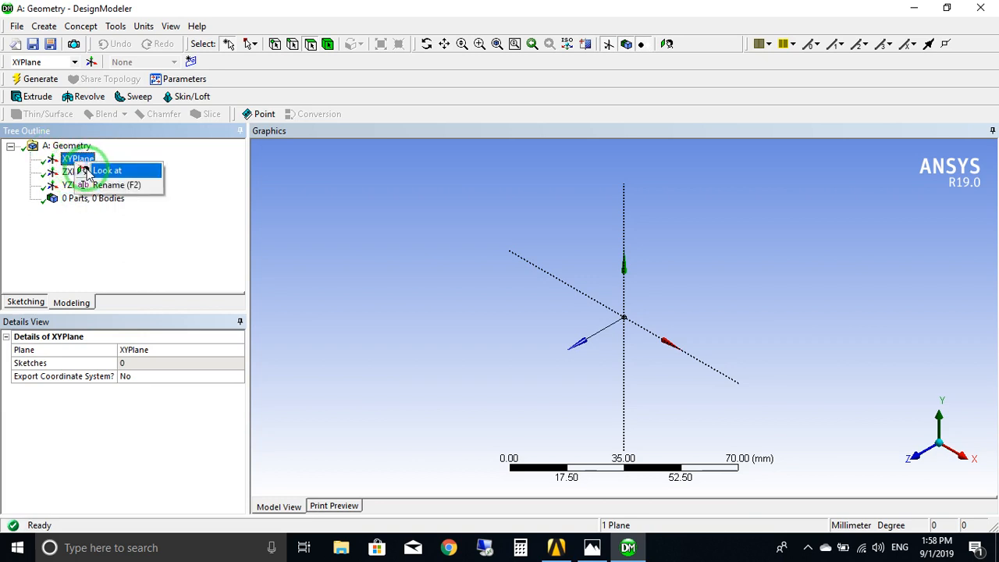
left_click(100, 170)
scroll(650, 307, "up", 5)
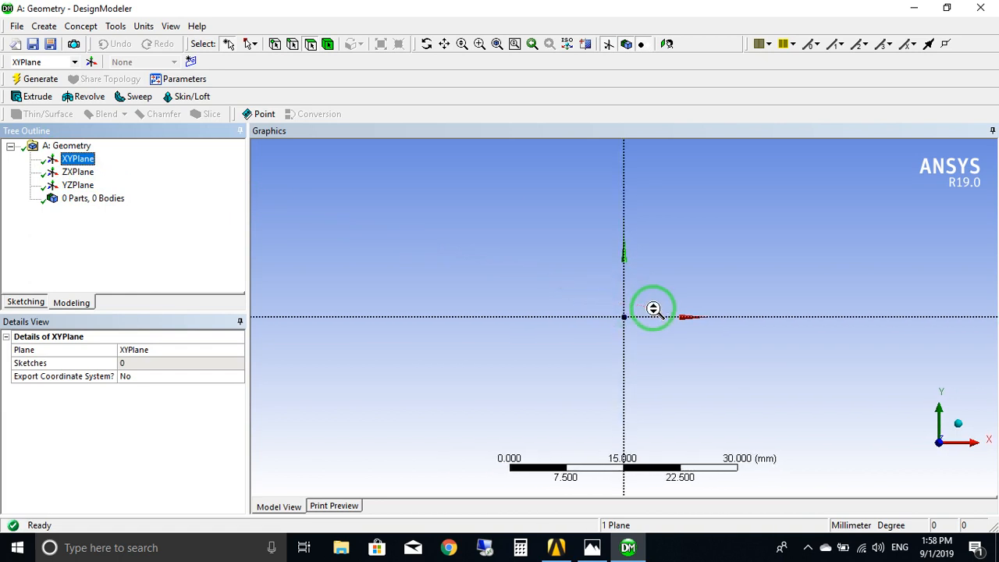
middle_click_drag(702, 318, 471, 343, "ctrl")
scroll(465, 344, "up", 2)
left_click_drag(385, 333, 599, 343, "ctrl")
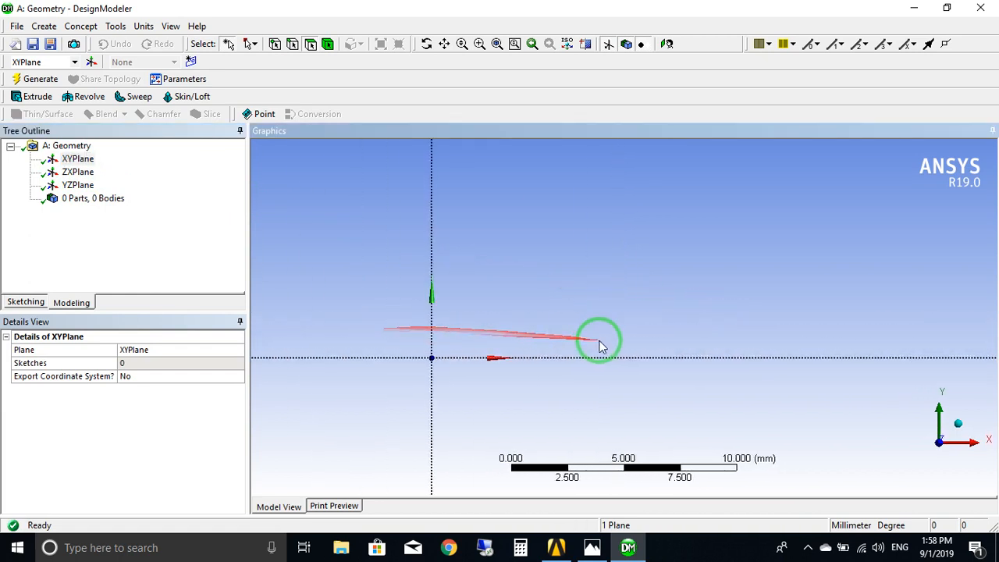
scroll(598, 344, "up", 2)
left_click_drag(490, 352, 553, 372, "ctrl")
Check the pipe picture, then sketch a horizontal line about 18 mm long from the Y axis, about 3.6 mm above the X axis.
left_click(591, 547)
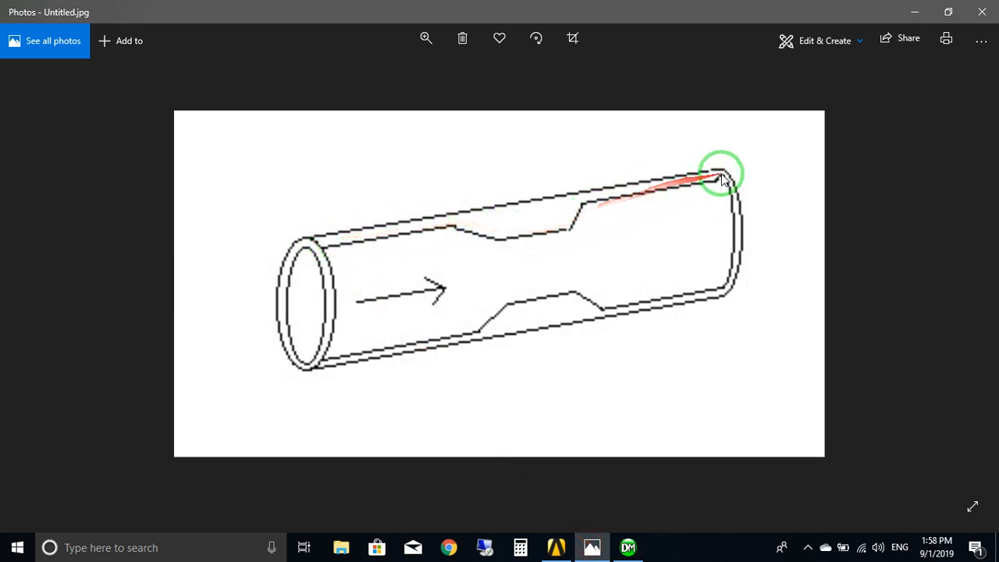
left_click(599, 545)
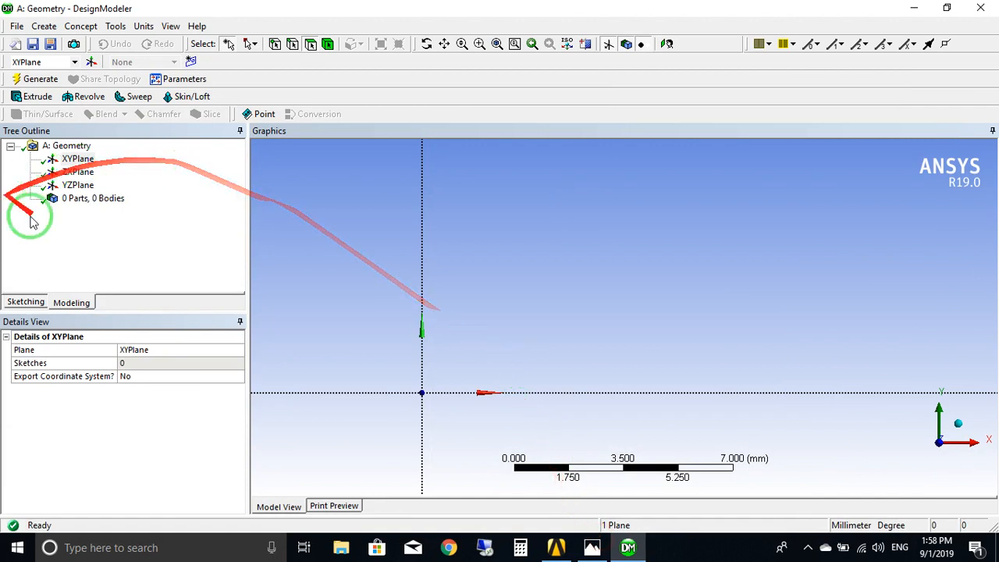
left_click(26, 302)
left_click(53, 165)
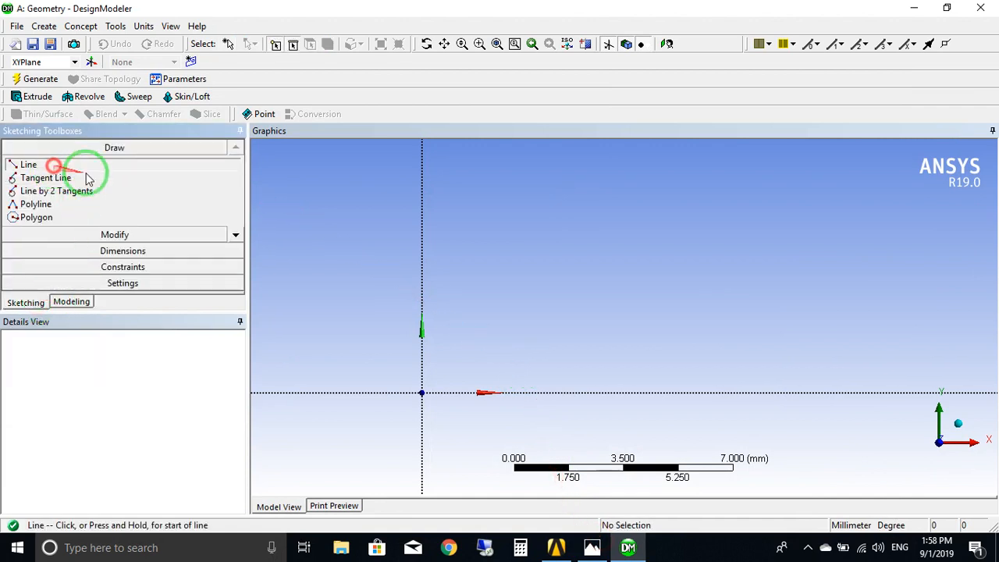
left_click(422, 279)
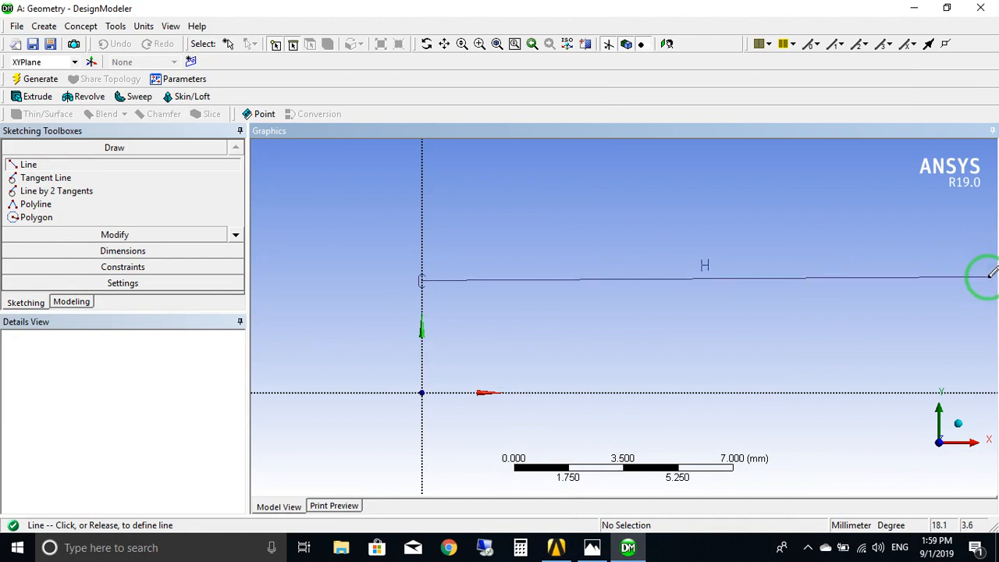
left_click(987, 279)
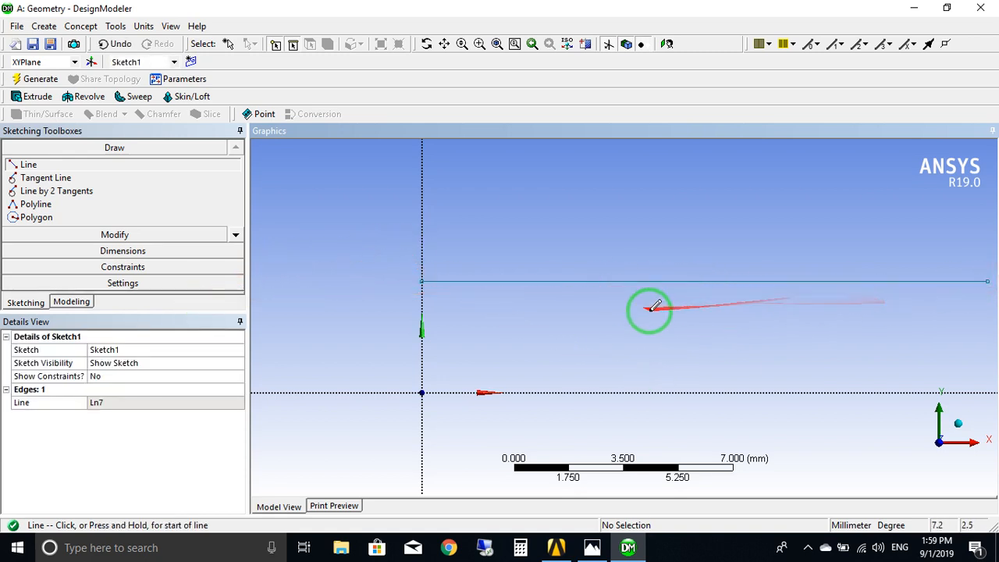
Dimension the horizontal line's length and set it to 100 mm.
left_click(127, 252)
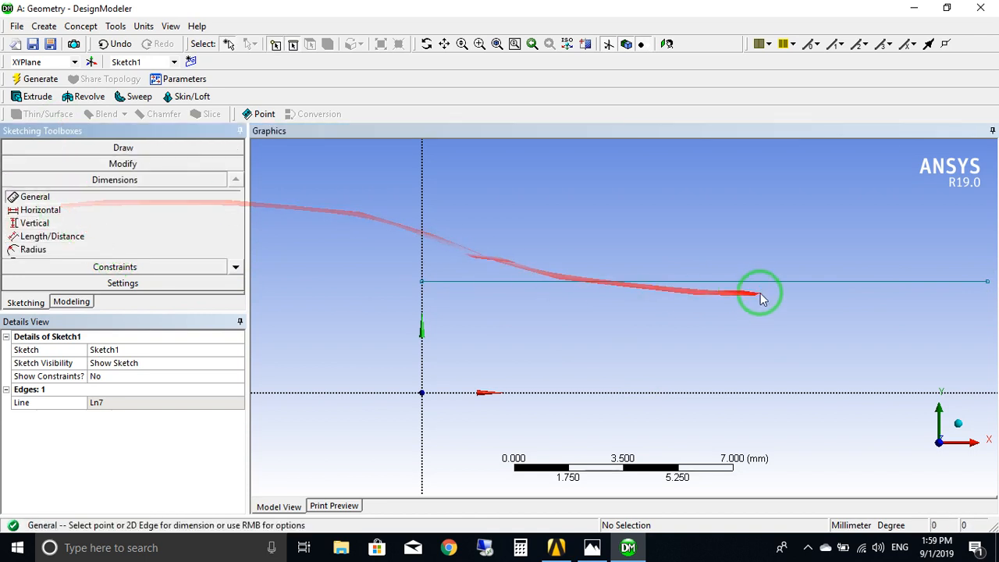
left_click(735, 281)
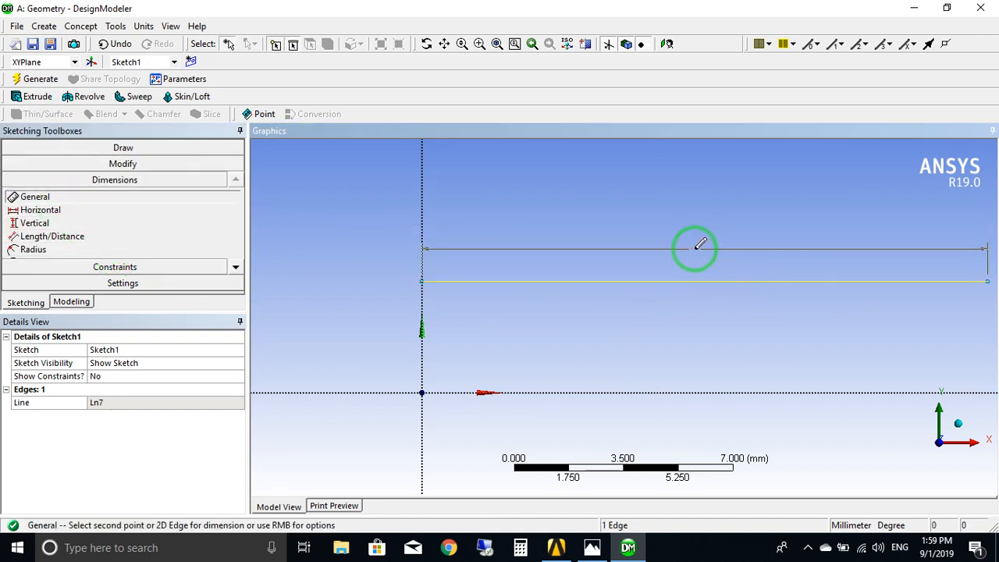
left_click(695, 198)
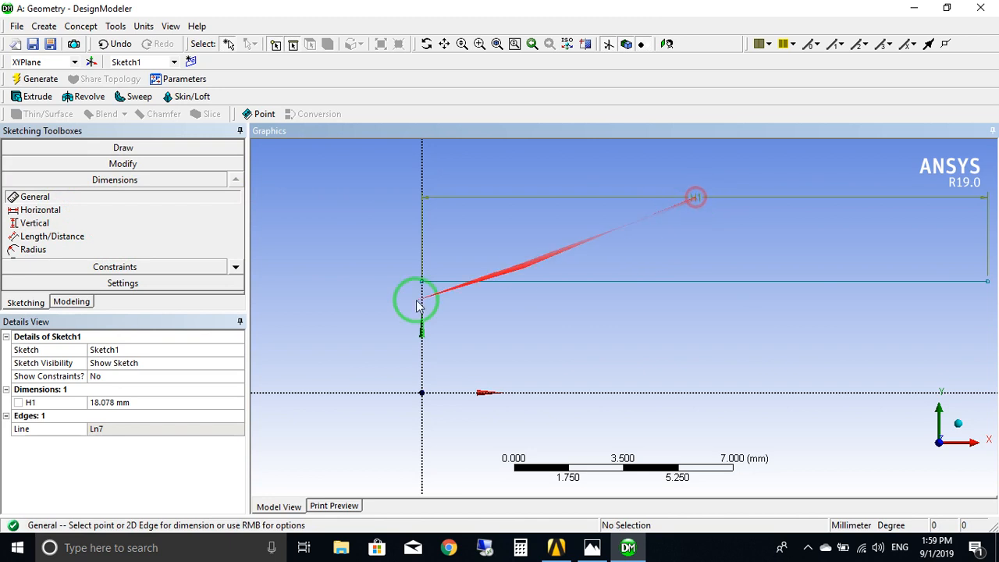
left_click(152, 401)
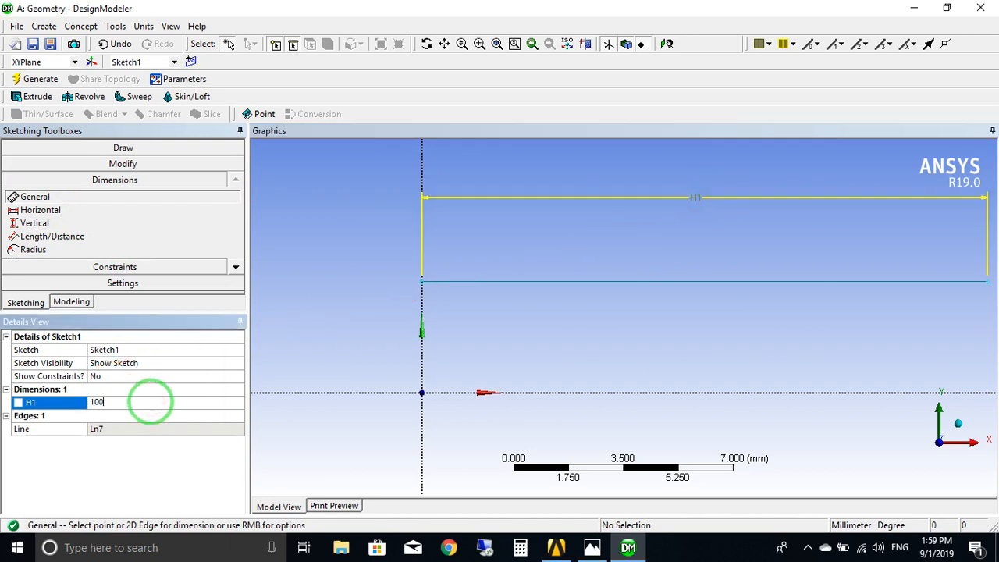
type("100")
key("Return")
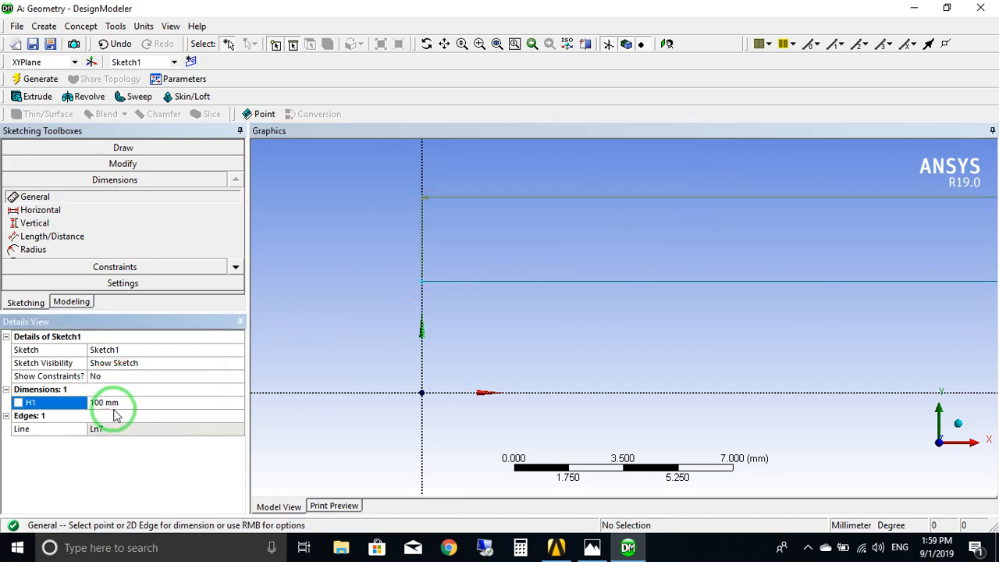
Add a vertical dimension between the horizontal line and the X axis and set it to 2.5 mm.
mouse_move(716, 283)
middle_mouse_down("ctrl")
mouse_move(584, 302)
mouse_move(676, 281)
middle_mouse_up("ctrl")
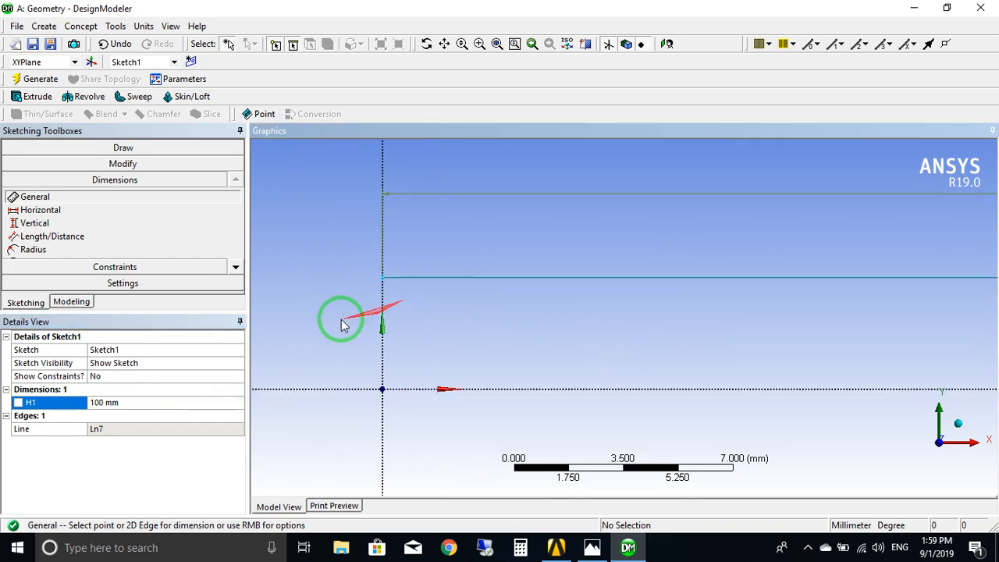
left_click(448, 278)
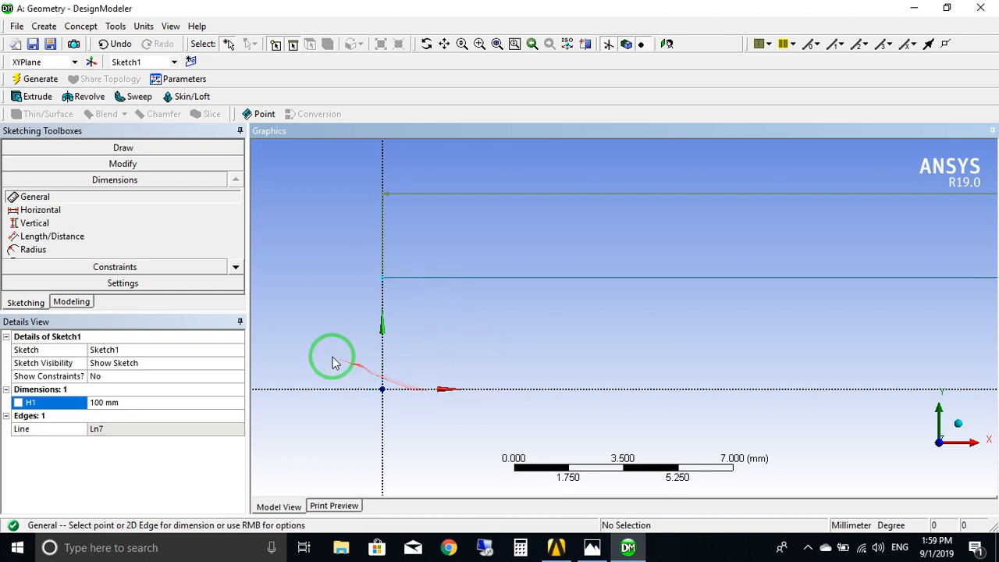
left_click(34, 223)
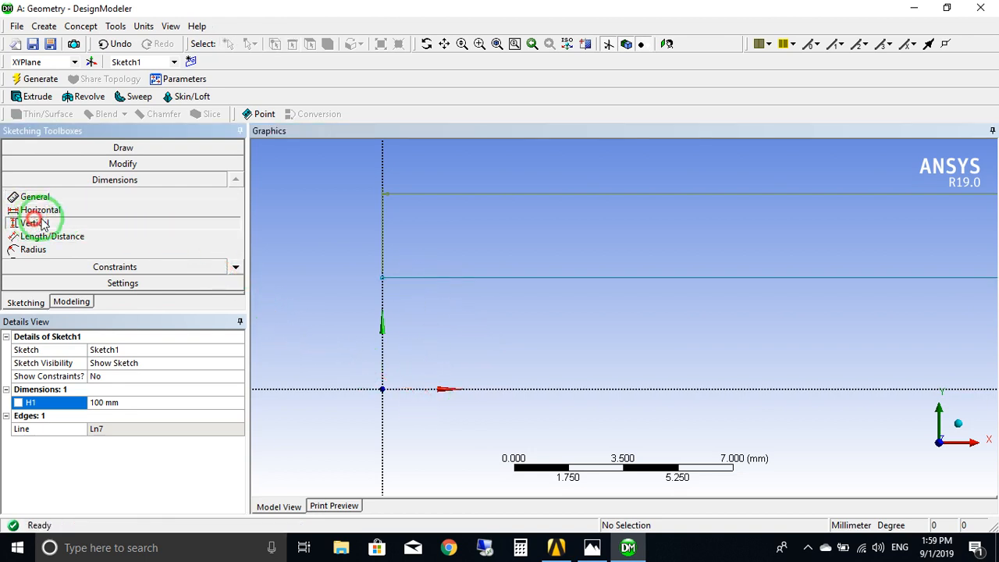
left_click(422, 279)
left_click(425, 389)
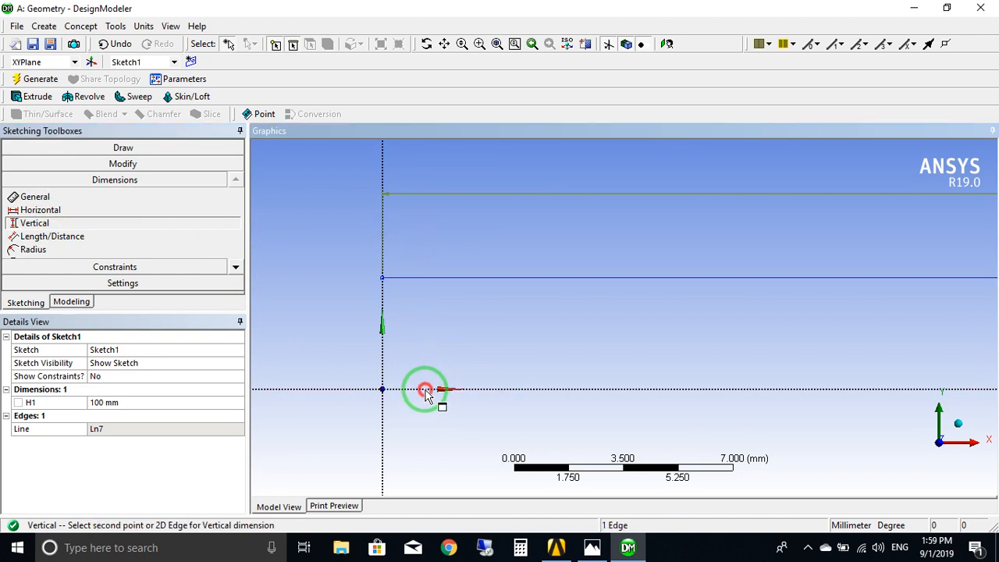
left_click(338, 334)
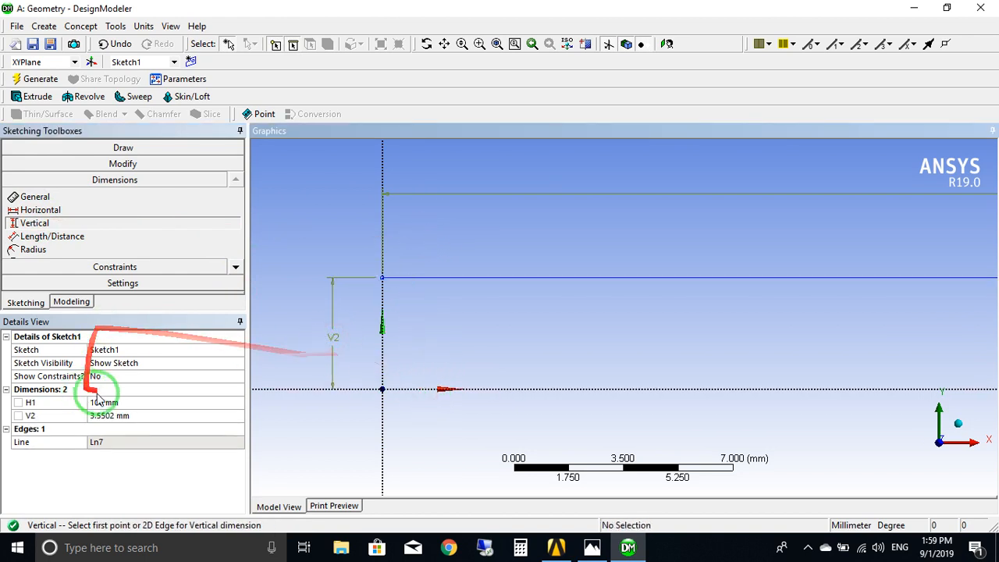
left_click(145, 414)
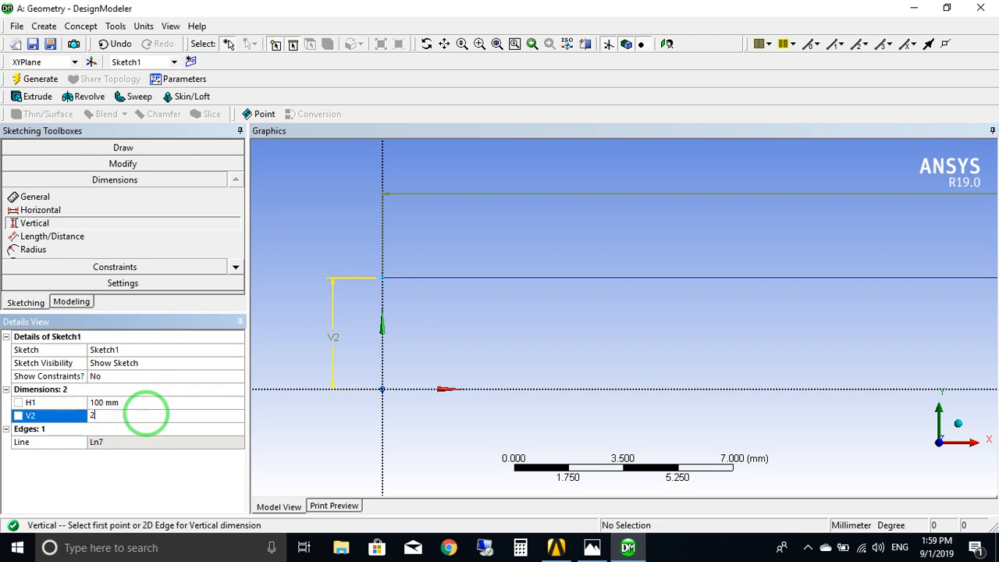
key("Return")
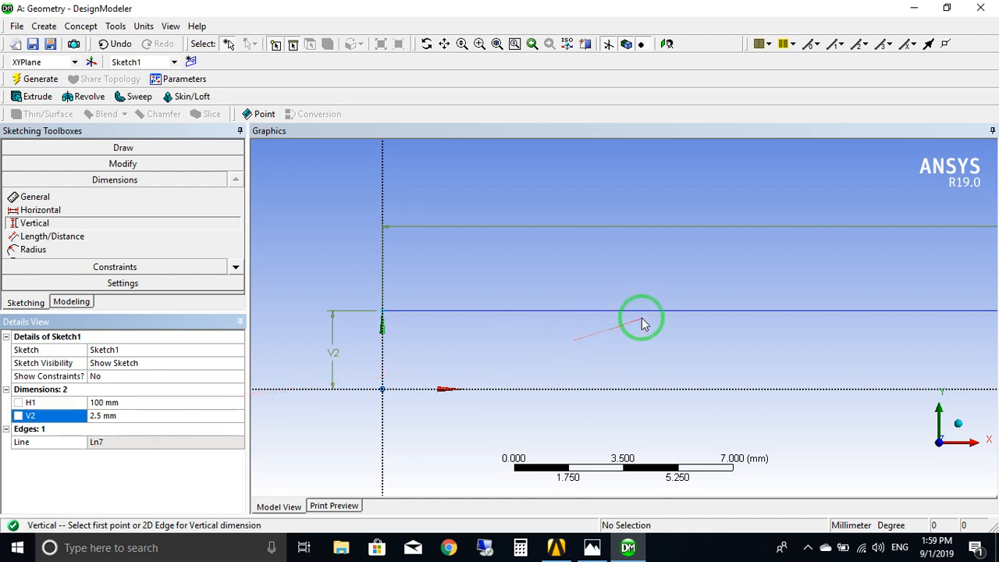
Sketch a vertical line about 1.1 mm long up the Y axis from the start of the horizontal line.
left_click(109, 147)
left_click(28, 164)
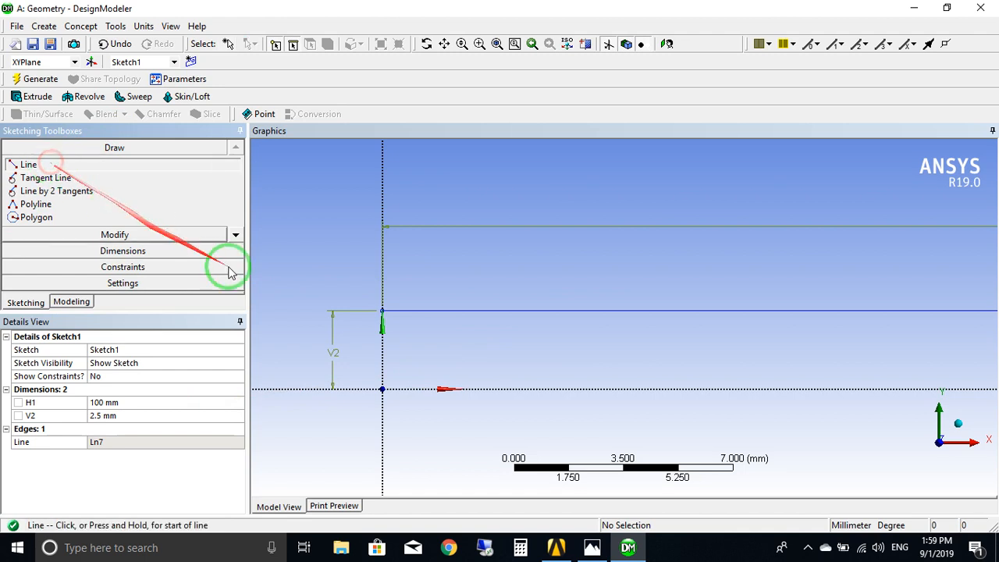
scroll(445, 338, "up", 2)
scroll(461, 351, "up", 3)
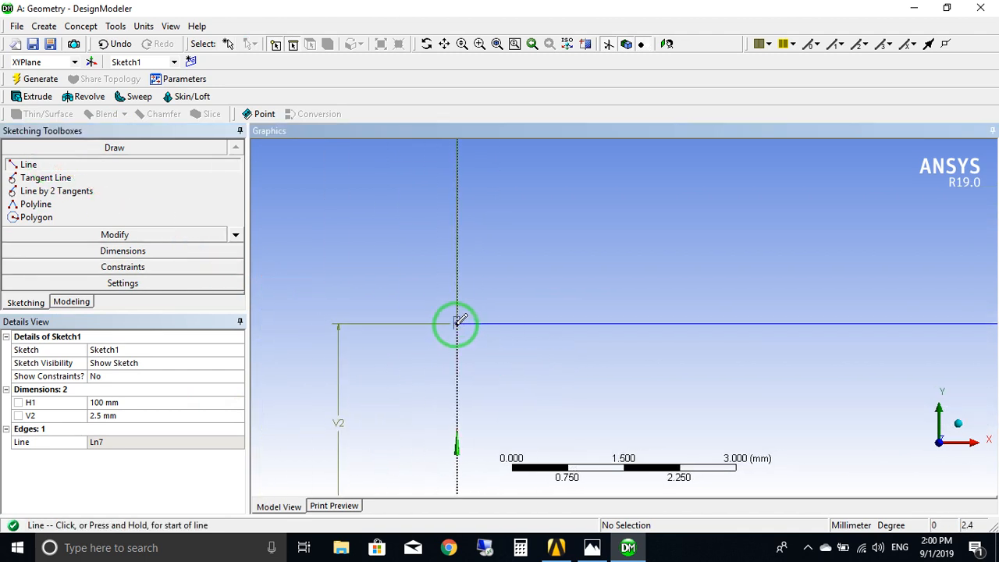
left_click(457, 240)
Dimension the short vertical line's length and set it to 1 mm.
left_click(84, 250)
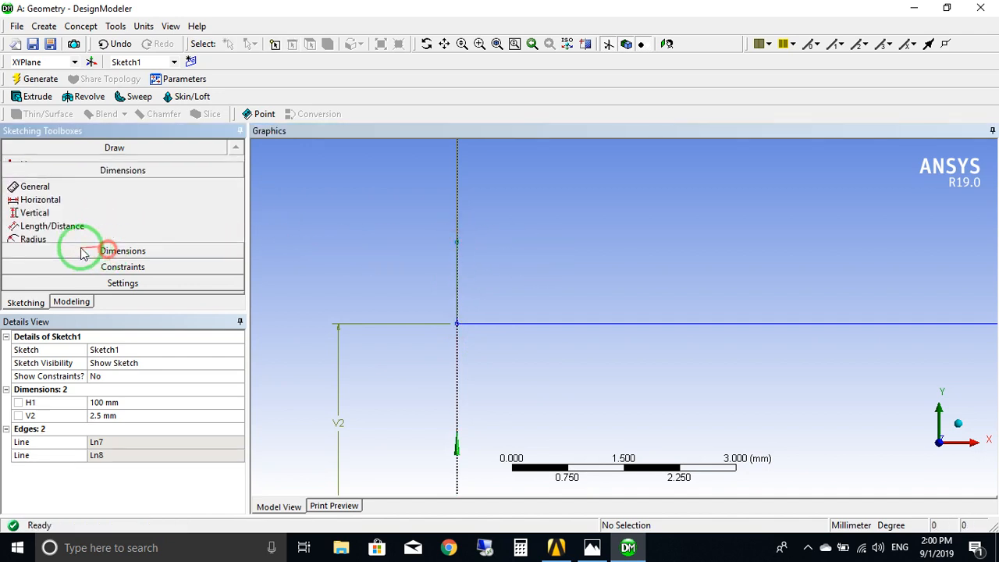
left_click(455, 277)
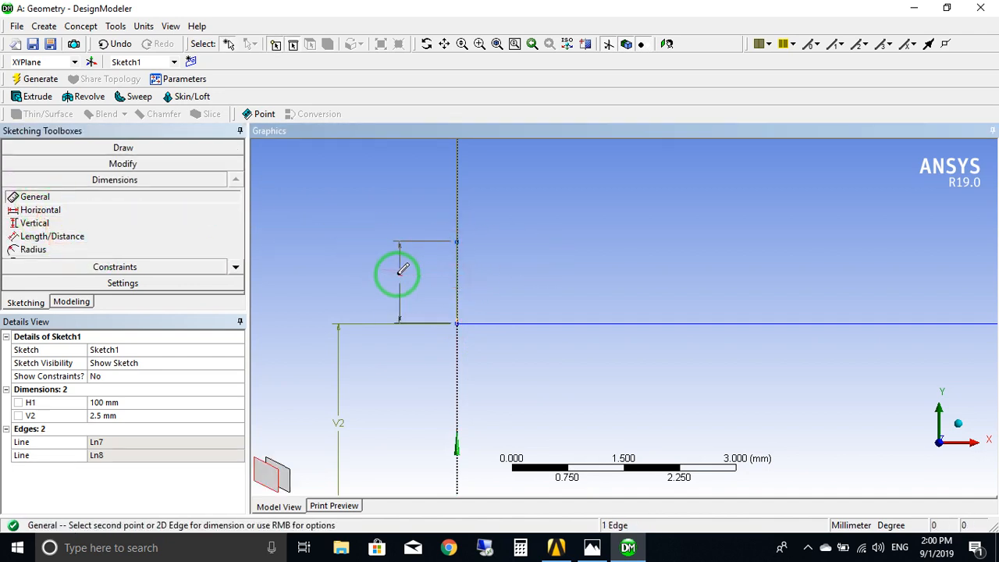
left_click(381, 283)
left_click(152, 427)
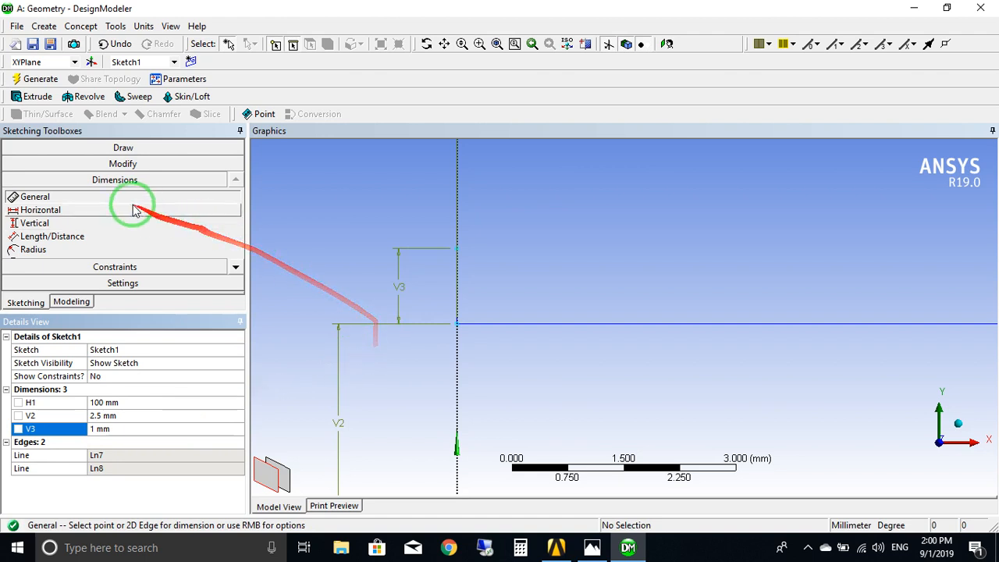
Sketch a second horizontal line about 6.3 mm long from the upper end of the short vertical line.
left_click(83, 151)
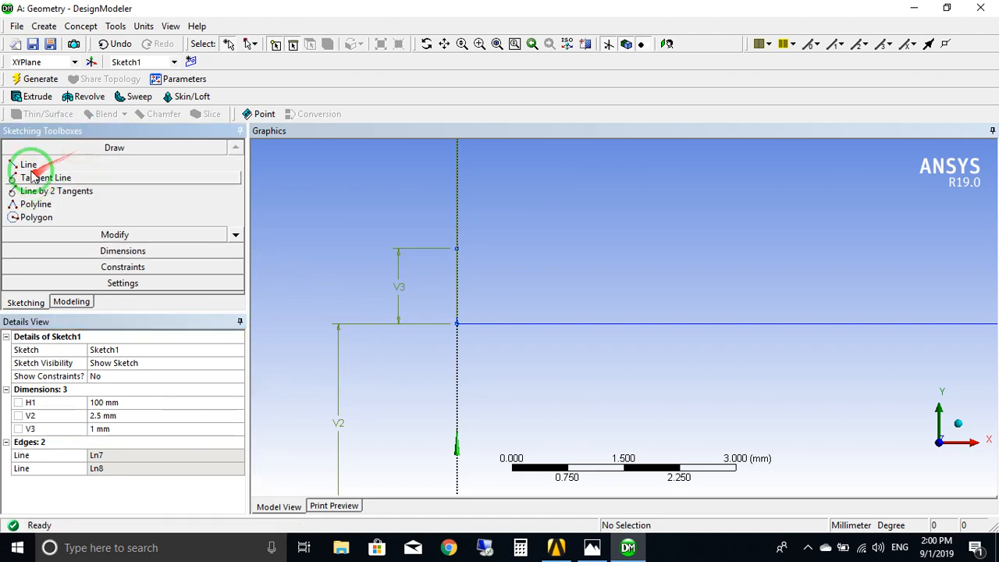
left_click(29, 166)
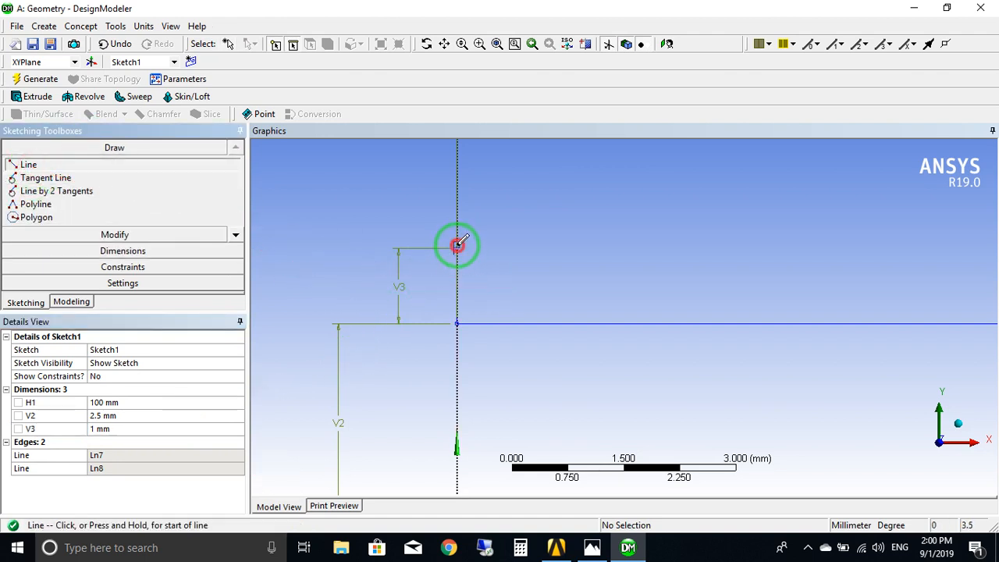
mouse_move(457, 245)
left_mouse_down()
mouse_move(802, 234)
mouse_move(874, 250)
left_mouse_up()
middle_click_drag(874, 252, 731, 233, "ctrl")
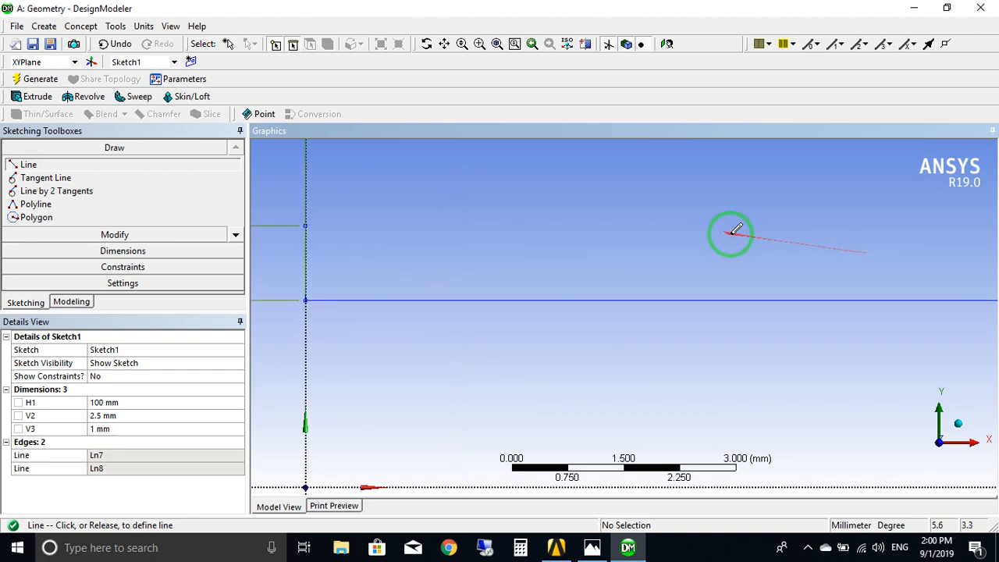
left_click(775, 225)
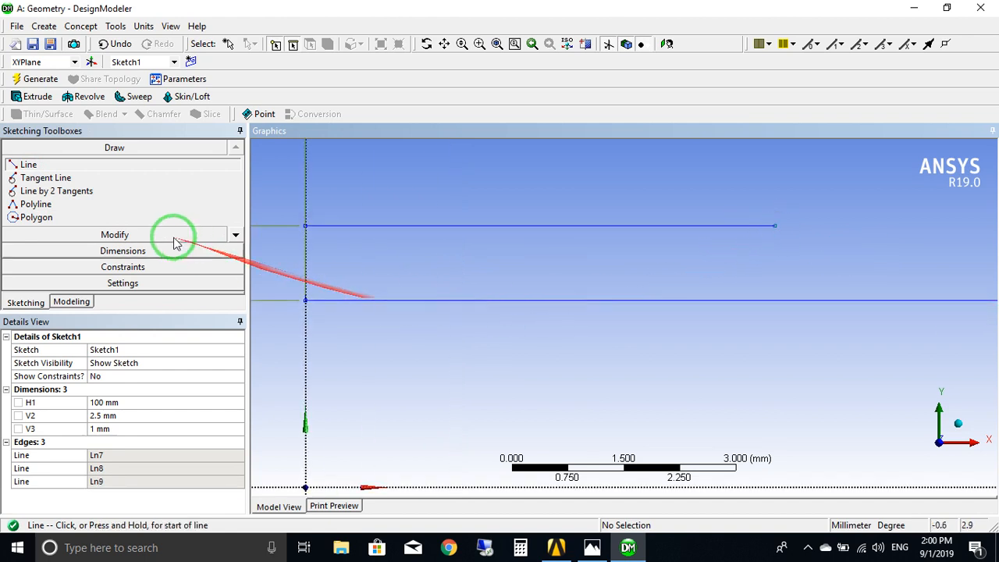
Dimension the upper horizontal line's length and set it to 100 mm.
left_click(142, 252)
left_click(499, 226)
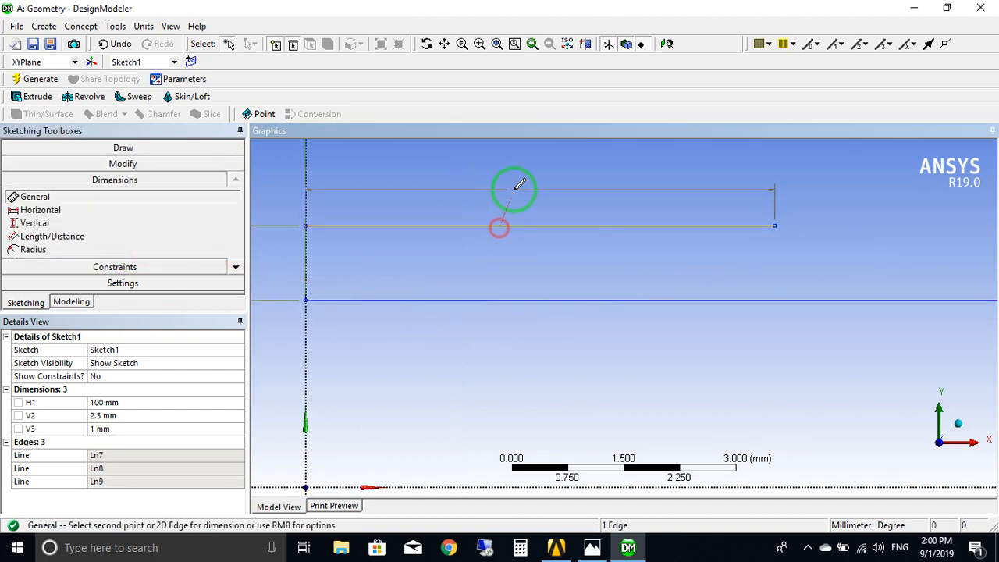
left_click(515, 186)
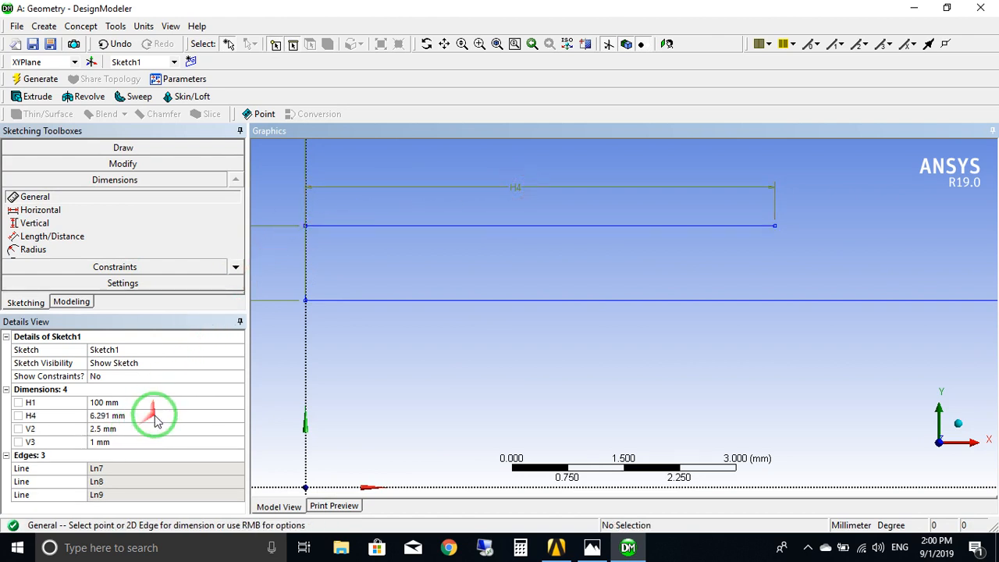
left_click(154, 416)
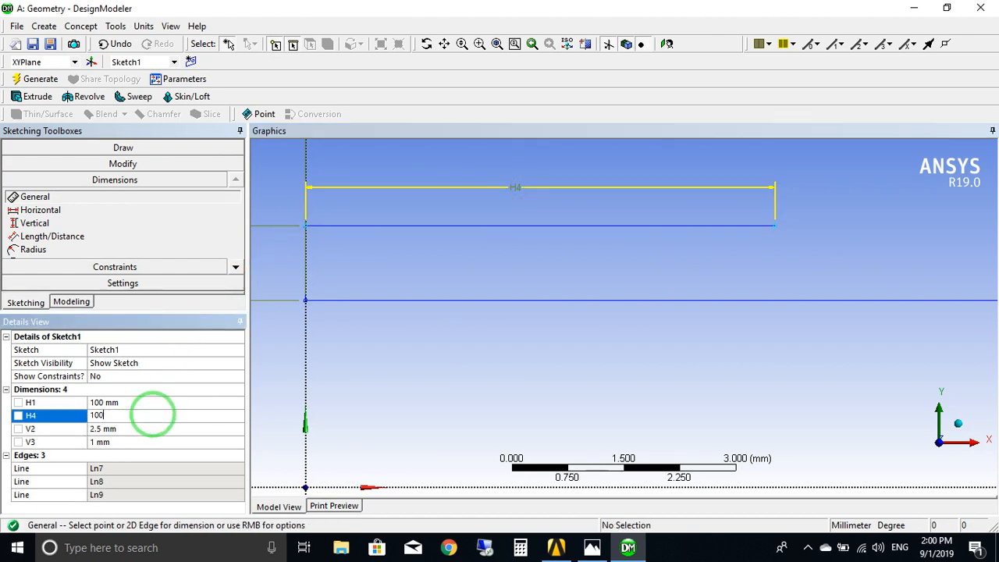
type("100")
key("Return")
Close the profile with a vertical line joining the far ends of the two 100 mm lines.
scroll(640, 240, "down", 5)
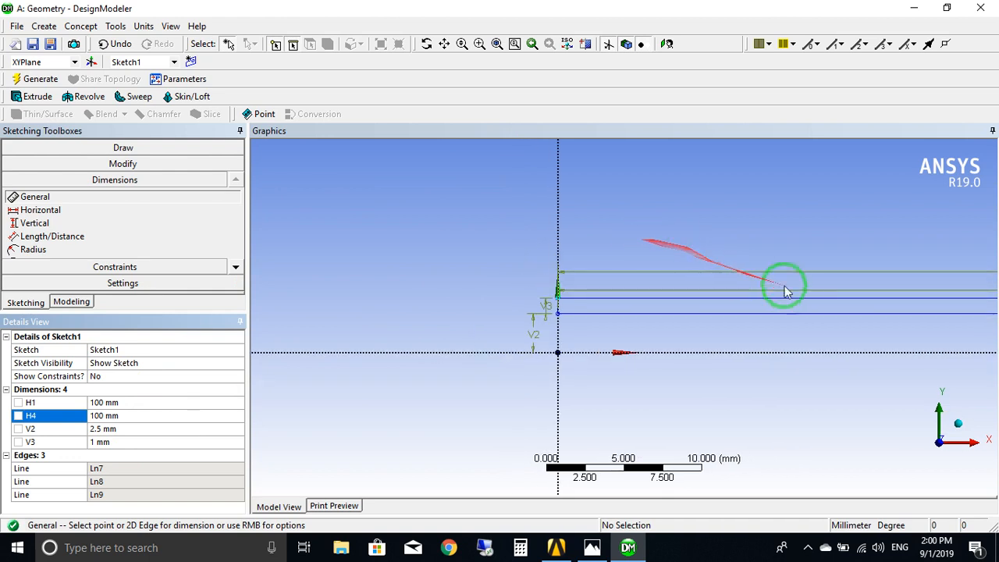
middle_click_drag(817, 294, 498, 294, "ctrl")
scroll(699, 303, "down", 4)
middle_click_drag(859, 348, 526, 348, "ctrl")
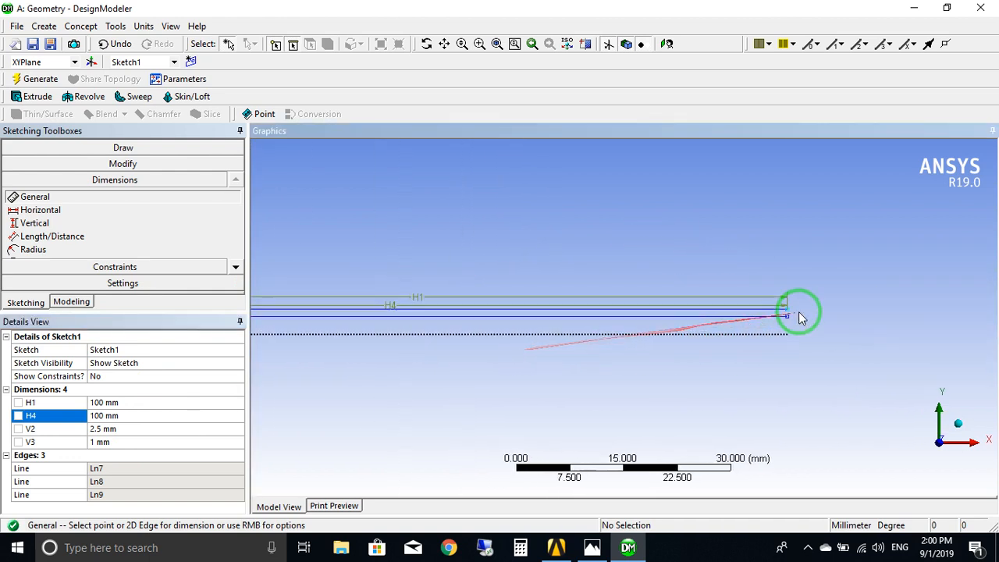
scroll(804, 318, "up", 5)
middle_click_drag(820, 328, 511, 323, "ctrl")
scroll(738, 325, "up", 6)
middle_click_drag(717, 330, 562, 332, "ctrl")
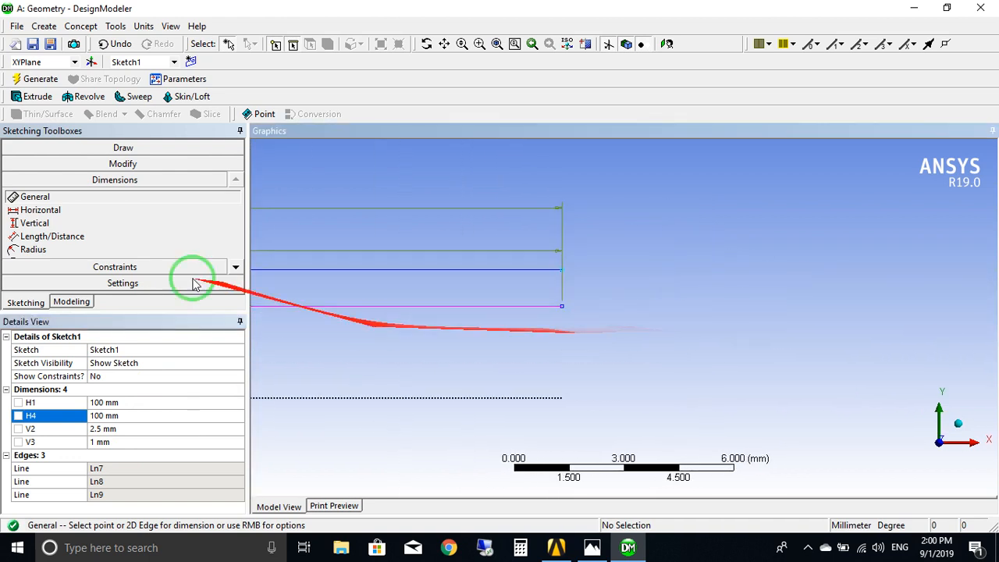
left_click(82, 149)
left_click(40, 166)
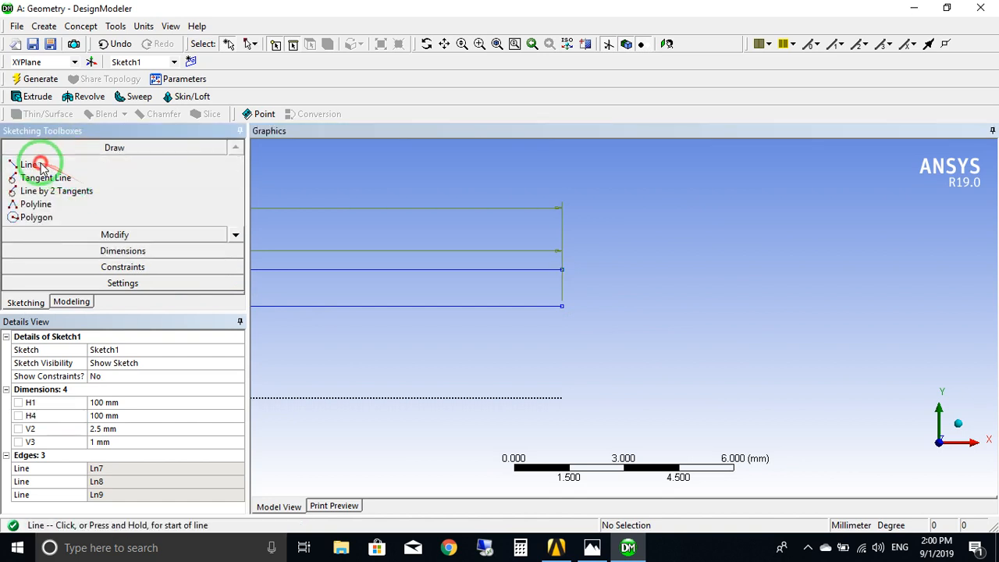
left_click(561, 270)
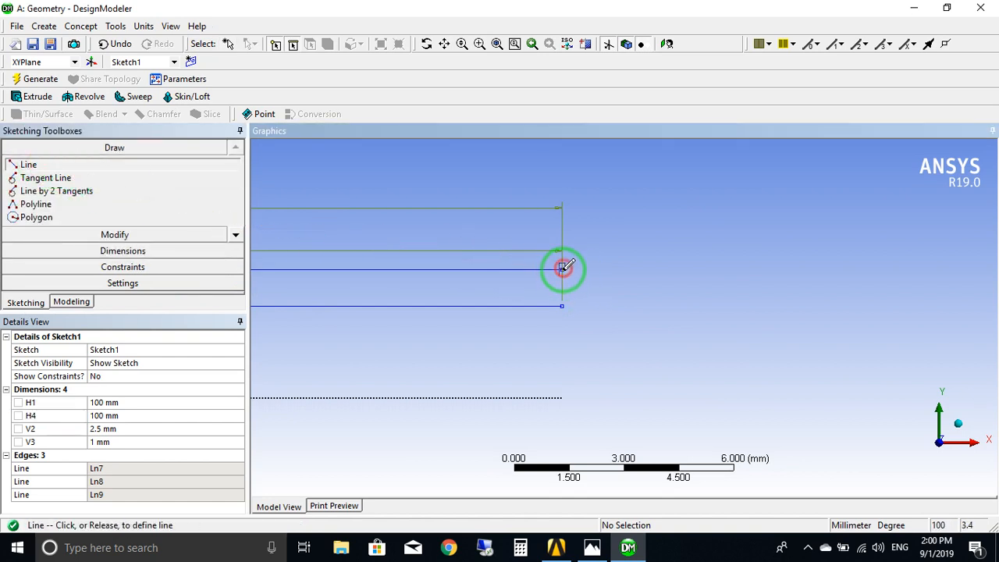
left_click(563, 306)
Examine the closed profile along its length, from its far end back to the origin.
scroll(520, 325, "down", 4)
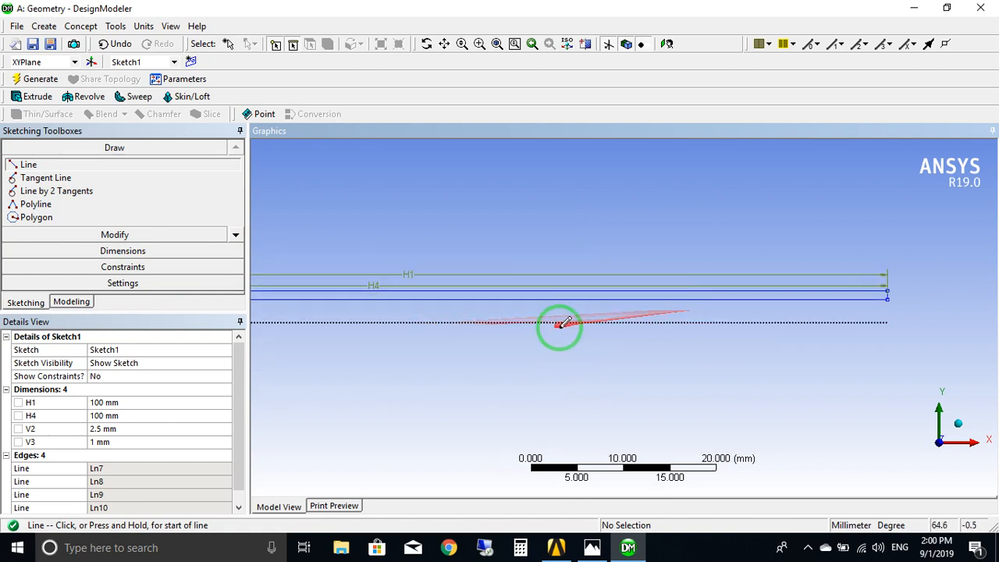
scroll(559, 326, "down", 5)
middle_click_drag(363, 297, 558, 312, "ctrl")
scroll(614, 346, "up", 5)
mouse_move(606, 336)
middle_mouse_down("ctrl")
mouse_move(531, 328)
mouse_move(632, 281)
mouse_move(697, 285)
middle_mouse_up("ctrl")
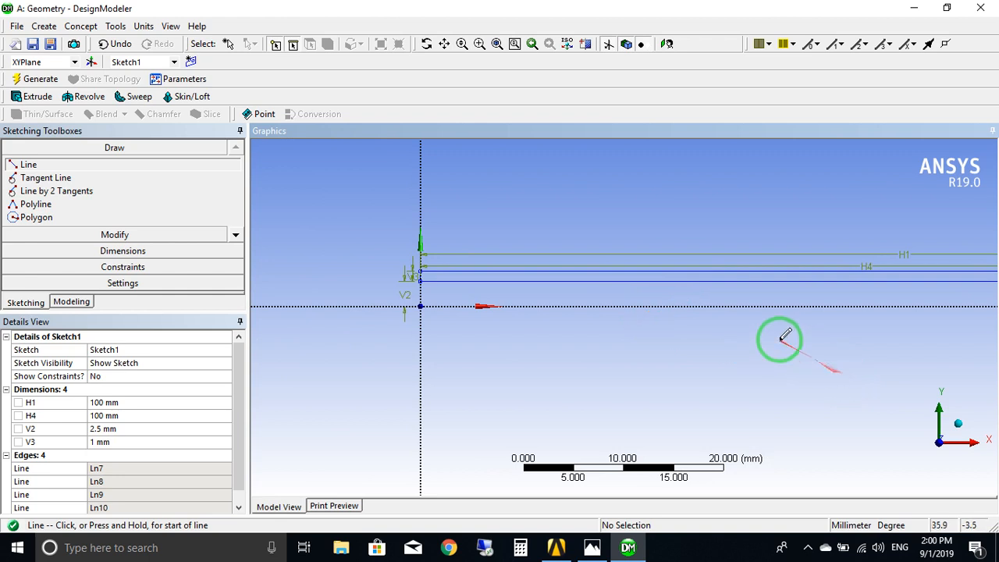
middle_click_drag(802, 342, 640, 339, "ctrl")
scroll(709, 343, "up", 2)
scroll(622, 342, "down", 5)
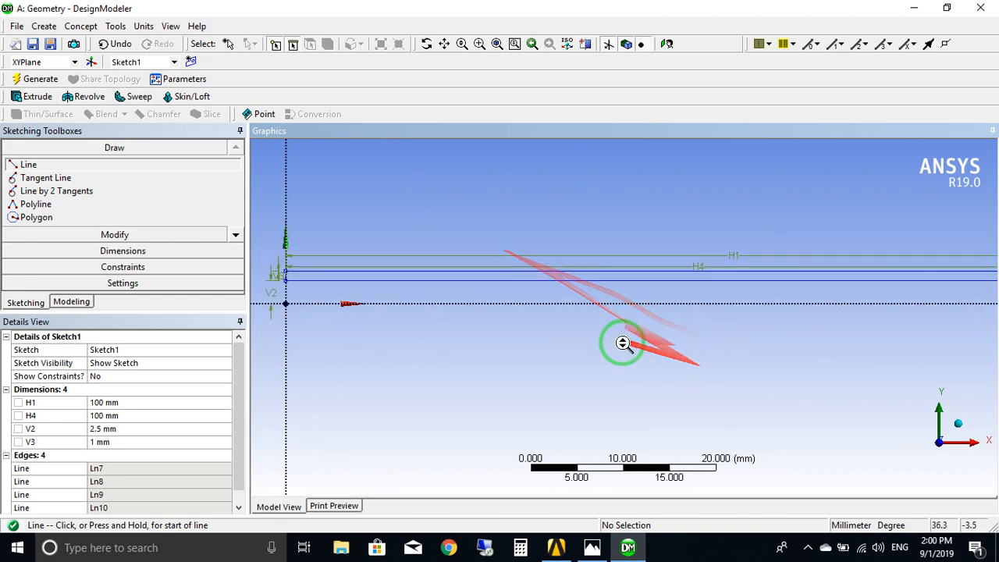
middle_click_drag(509, 314, 687, 312, "ctrl")
scroll(495, 270, "up", 5)
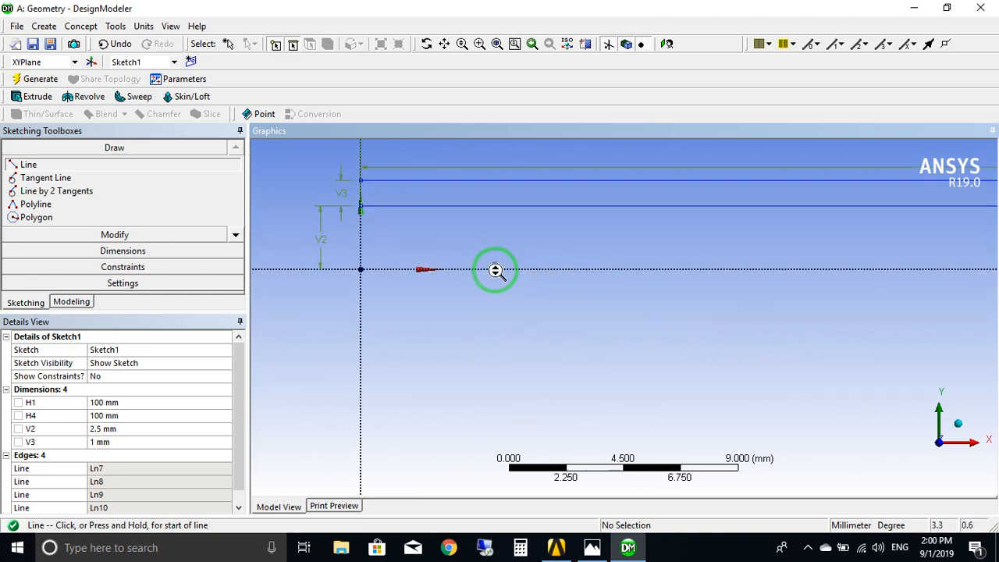
Undo all the sketched lines and dimensions back to an empty sketch.
left_click(111, 47)
left_click(111, 46)
left_click(112, 48)
left_click(113, 49)
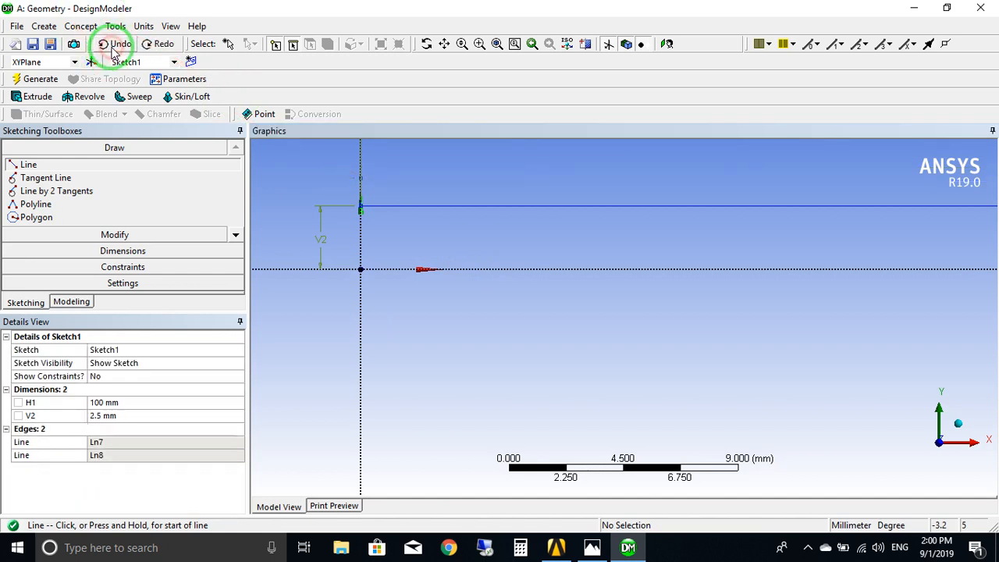
left_click(113, 48)
left_click(113, 48)
left_click(113, 49)
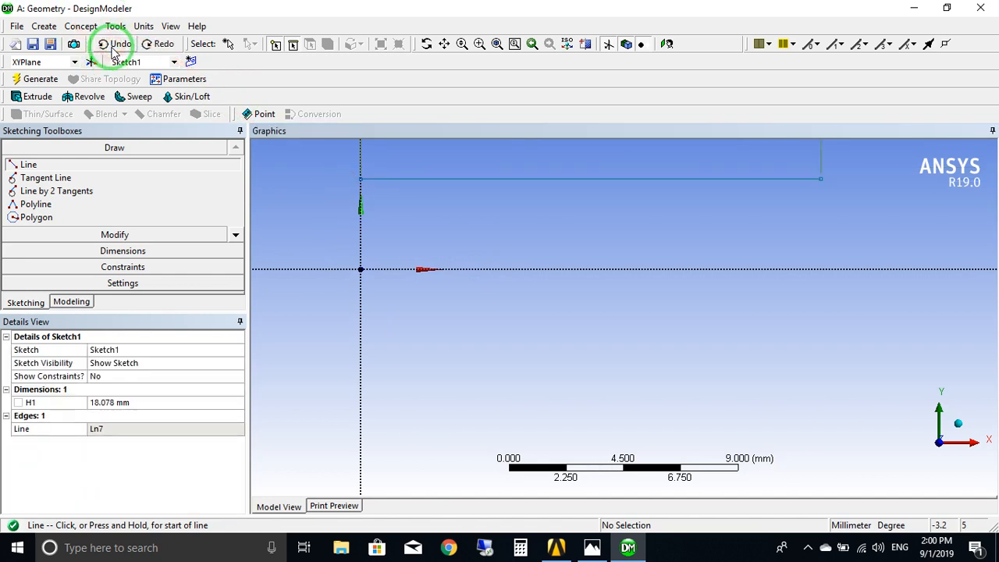
left_click(113, 49)
left_click(113, 48)
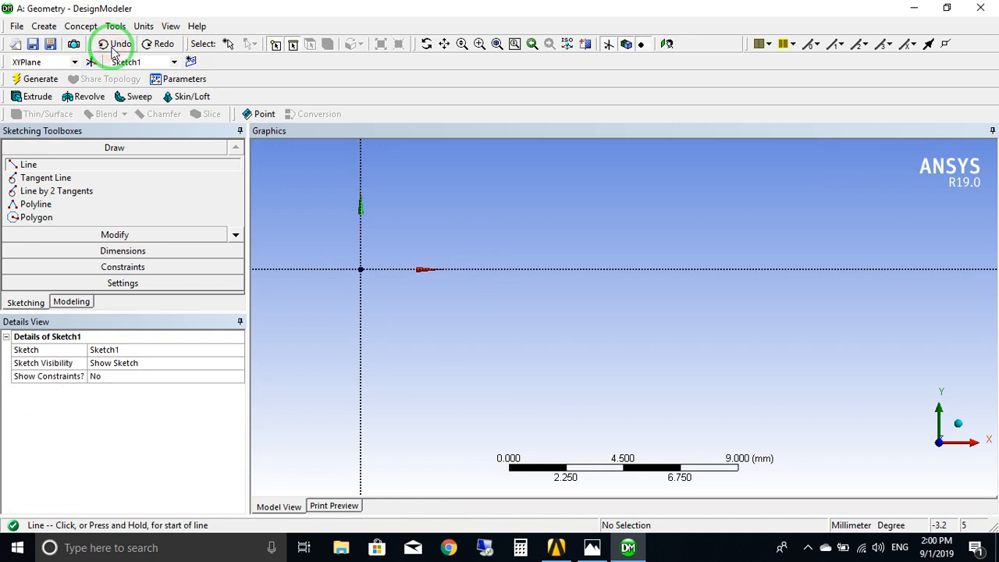
Sketch a rectangle about 20 mm long and 0.7 mm high from the Y axis, its lower edge about 2.2 mm above the X axis.
middle_click_drag(416, 312, 486, 379, "ctrl")
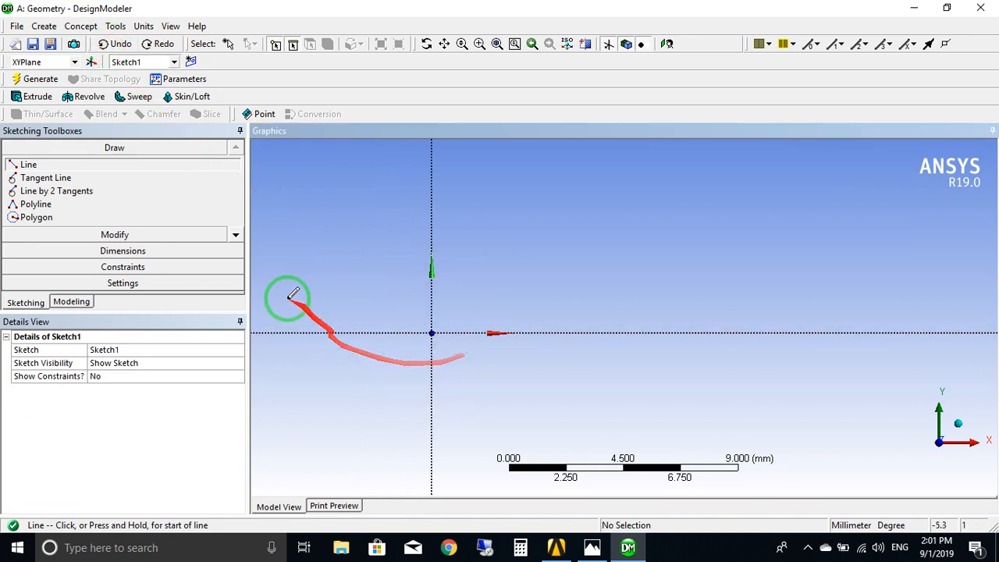
left_click(236, 236)
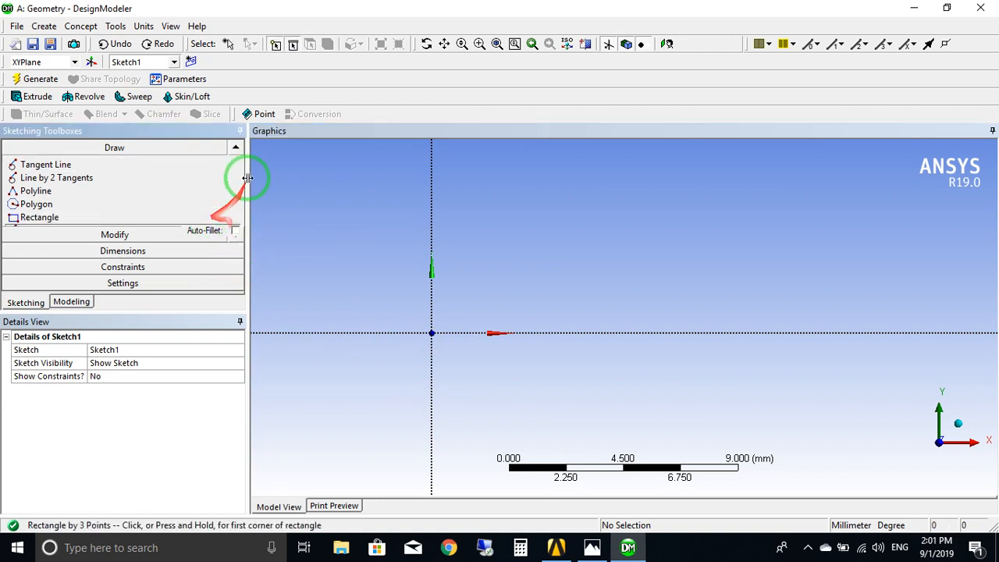
left_click(31, 217)
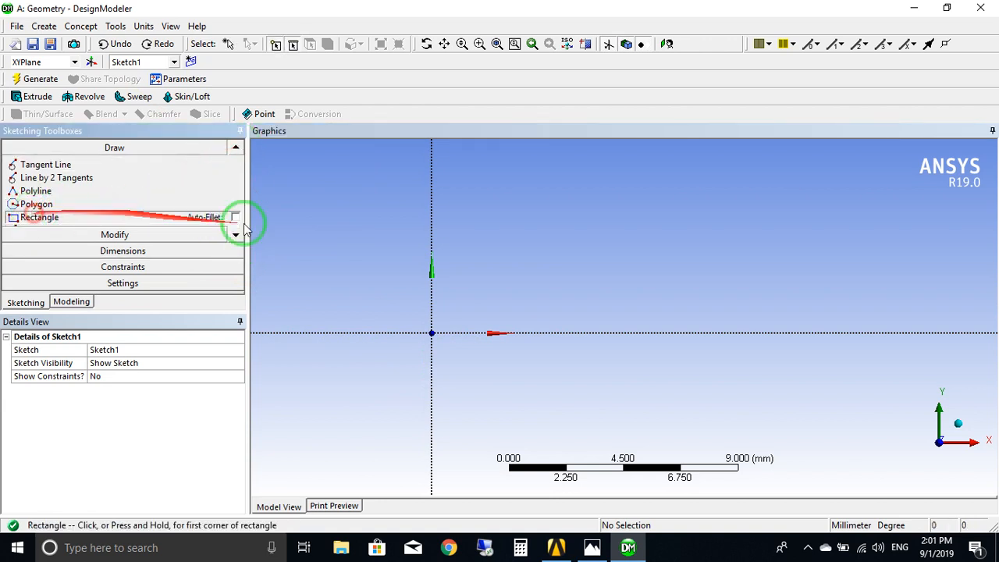
left_click(432, 258)
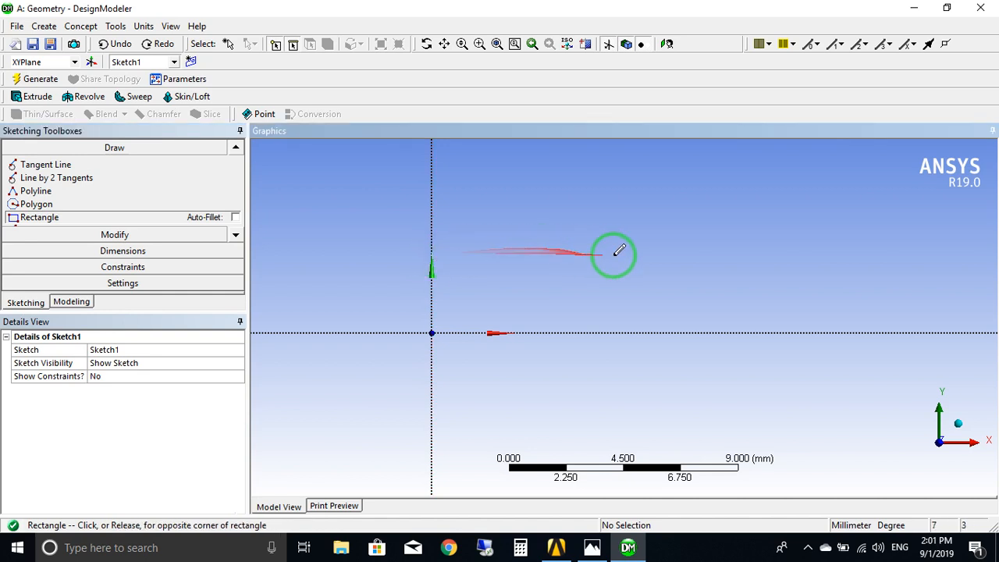
left_click(952, 274)
Dimension the vertical distance from the X axis to the rectangle's lower edge and set it to 2.5 mm.
scroll(456, 276, "up", 3)
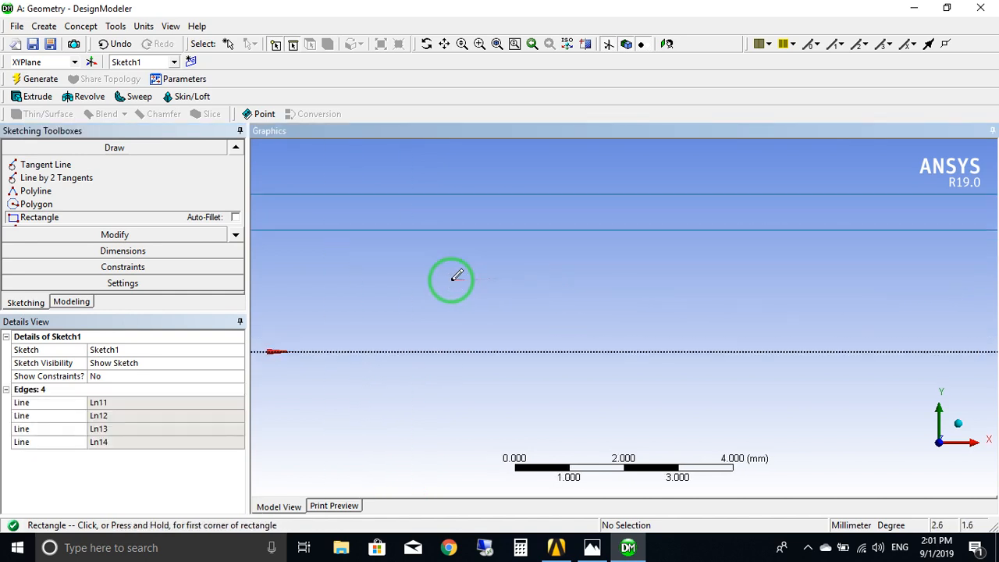
middle_click_drag(375, 281, 615, 311, "ctrl")
scroll(705, 321, "up", 2)
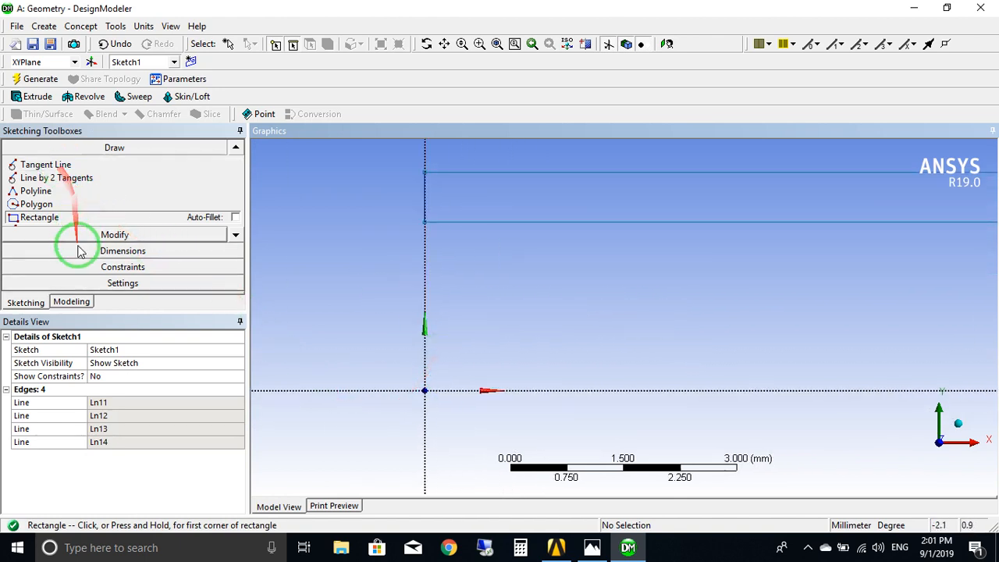
left_click(129, 253)
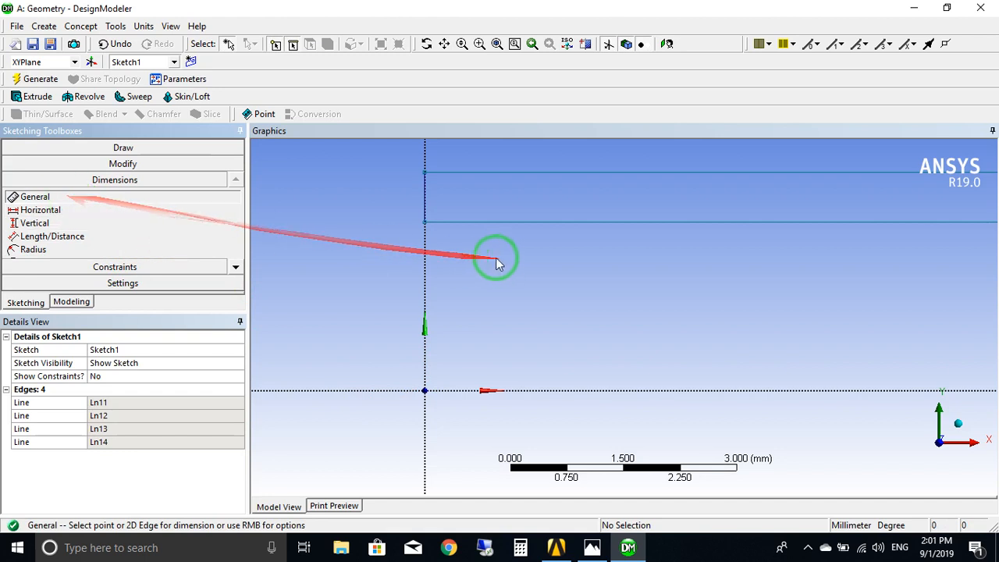
left_click(48, 223)
left_click(511, 222)
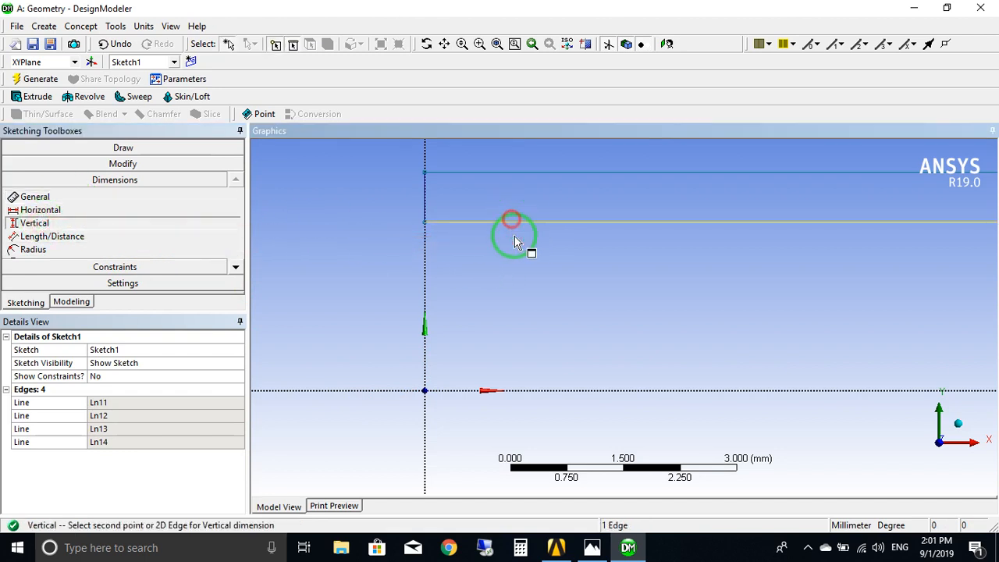
left_click(522, 390)
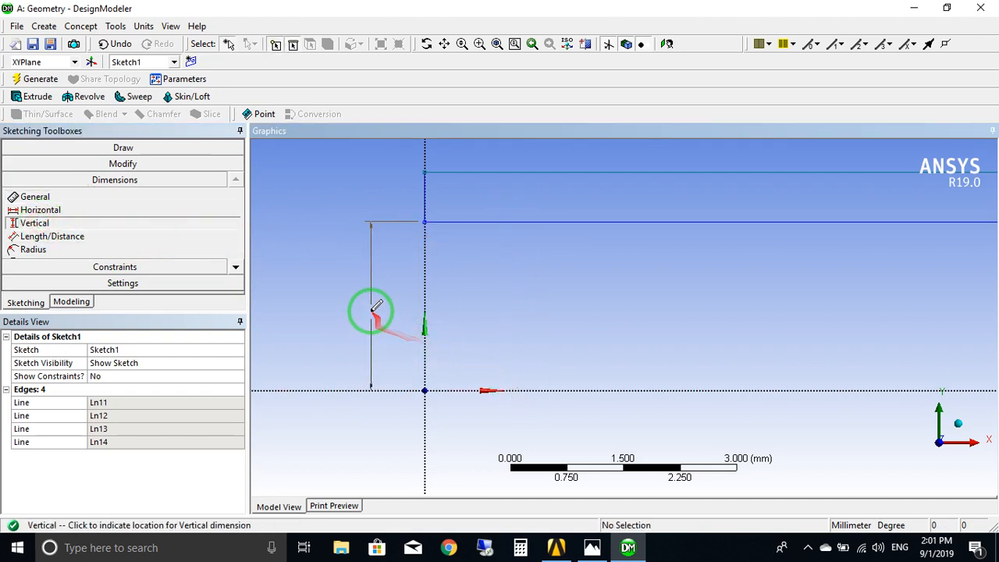
left_click(360, 312)
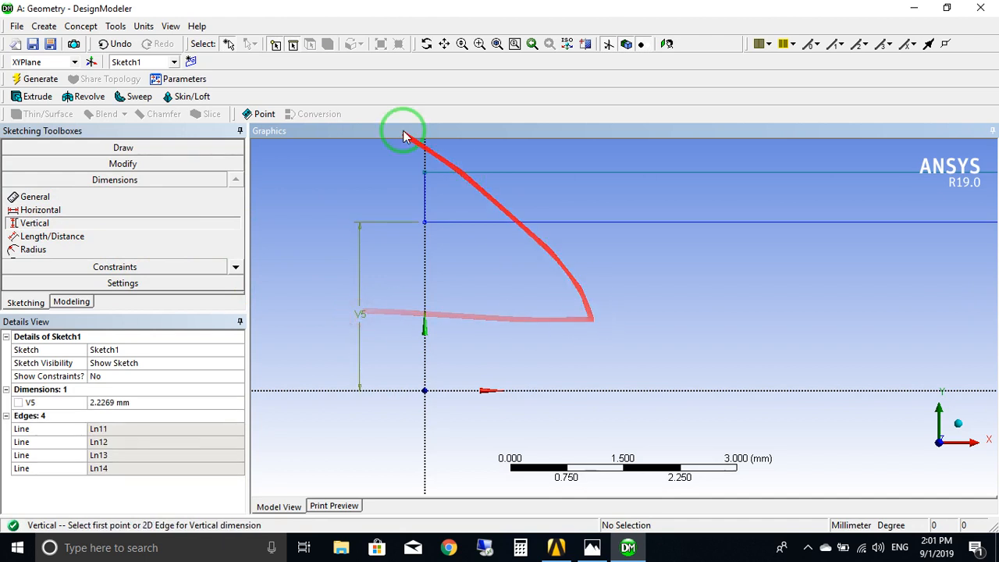
left_click(181, 399)
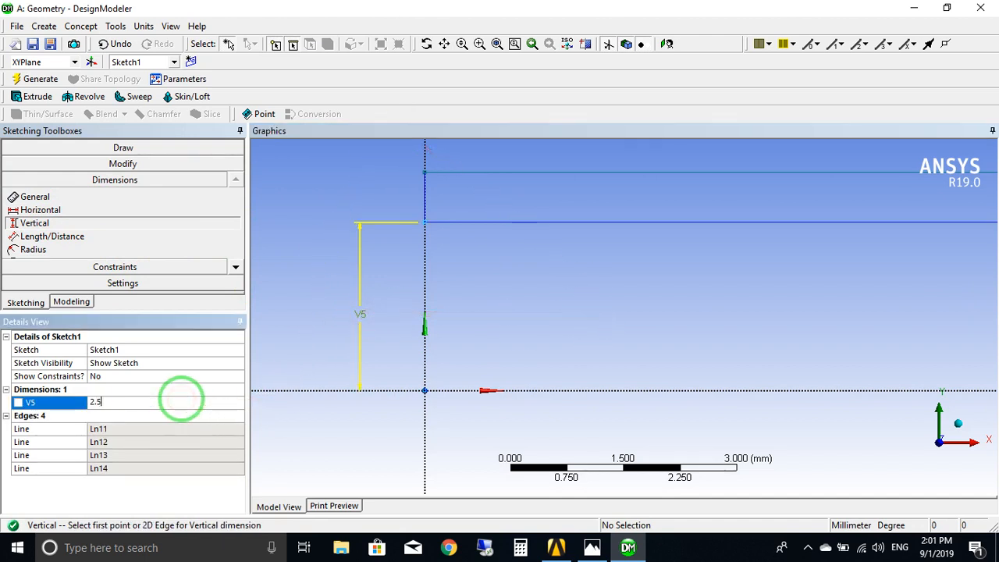
type("2.5")
key("Return")
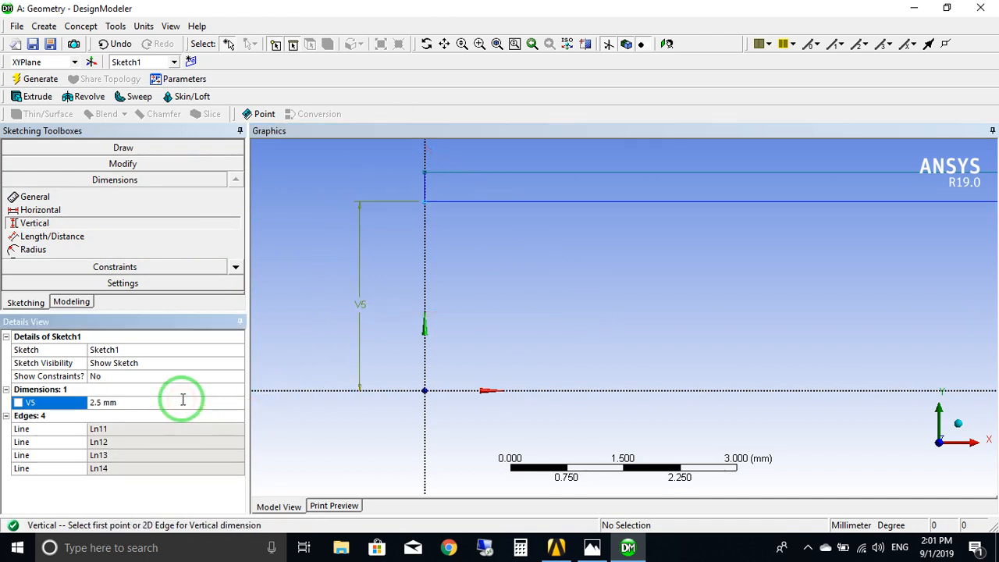
Dimension the rectangle's short vertical edge on the Y axis and set its height to 1 mm.
left_click(416, 192)
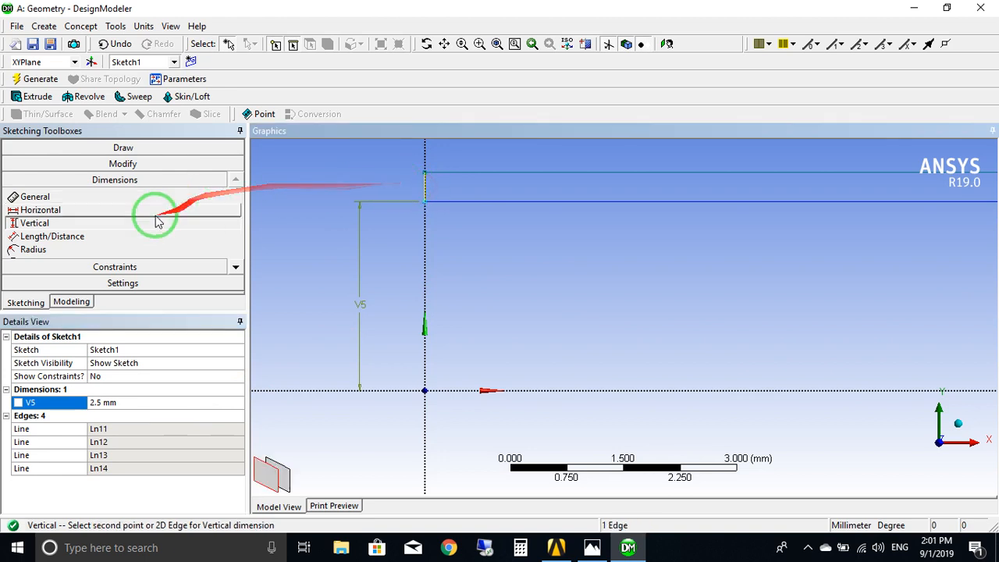
left_click(35, 196)
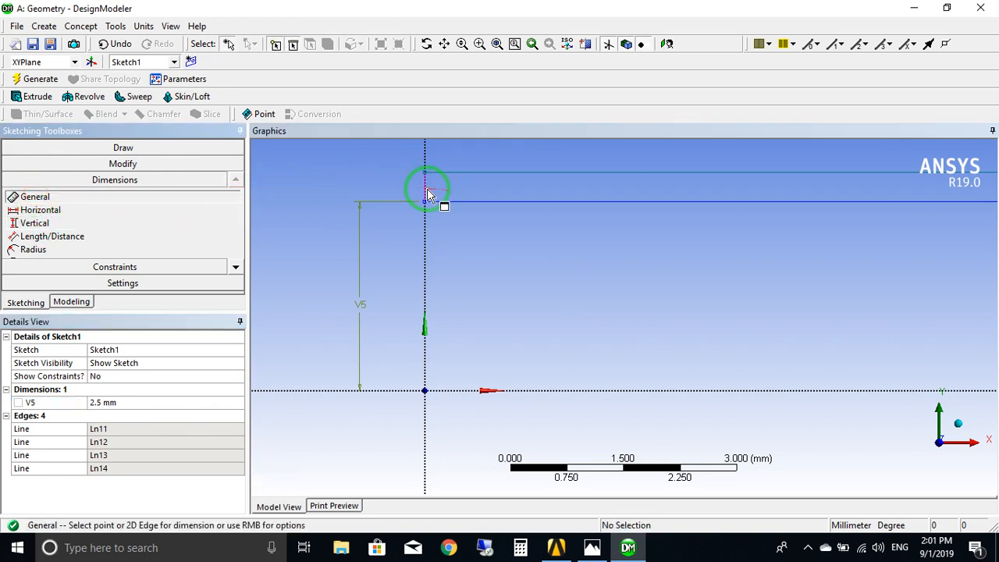
left_click(426, 189)
left_click(341, 180)
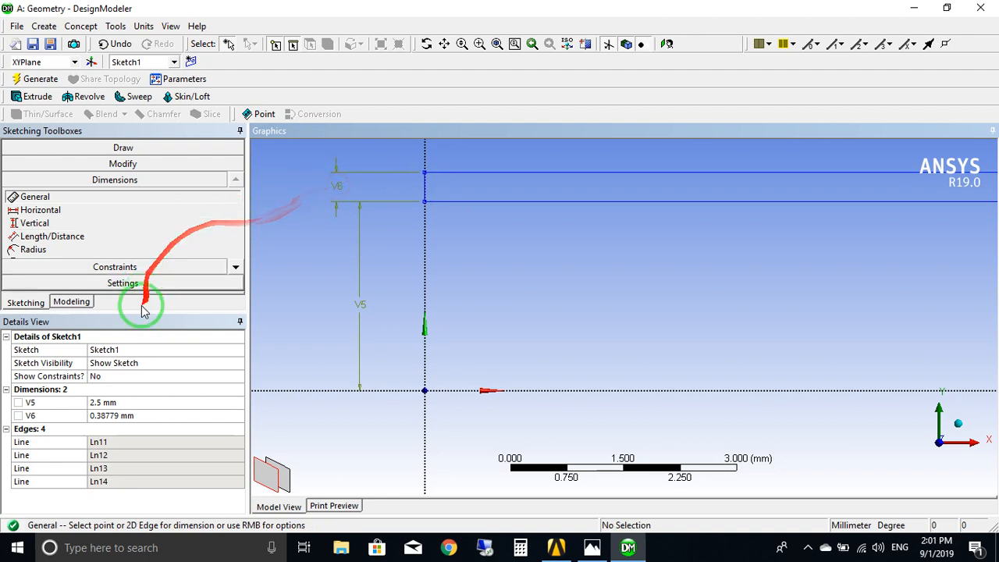
left_click(142, 415)
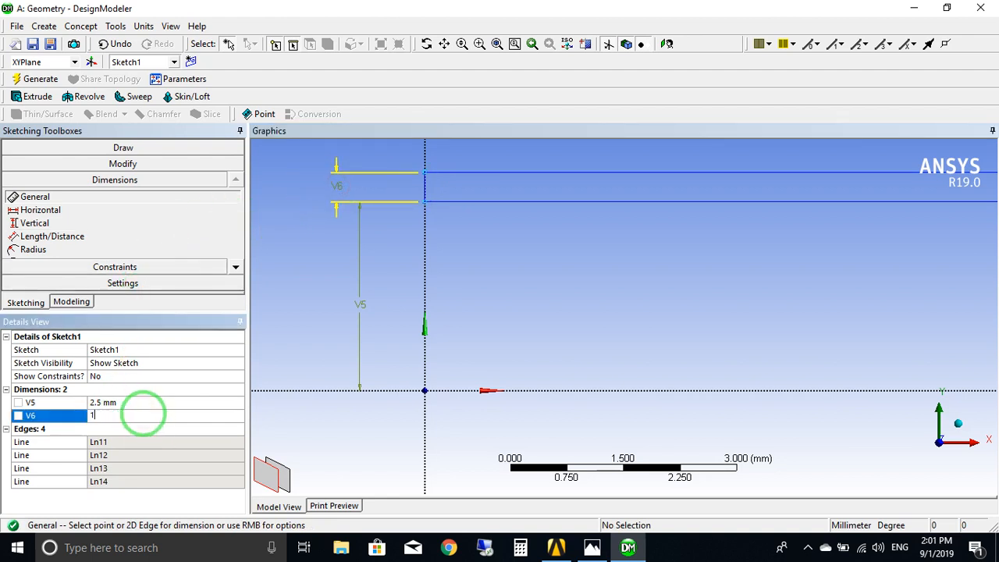
Dimension the rectangle's upper edge and set its length to 100 mm.
scroll(674, 287, "down", 3)
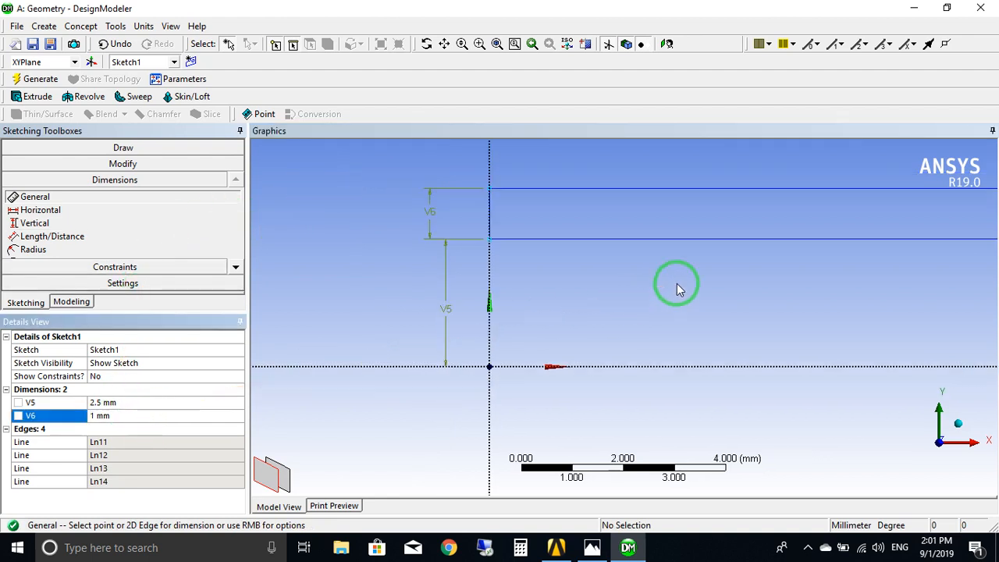
left_click(691, 223)
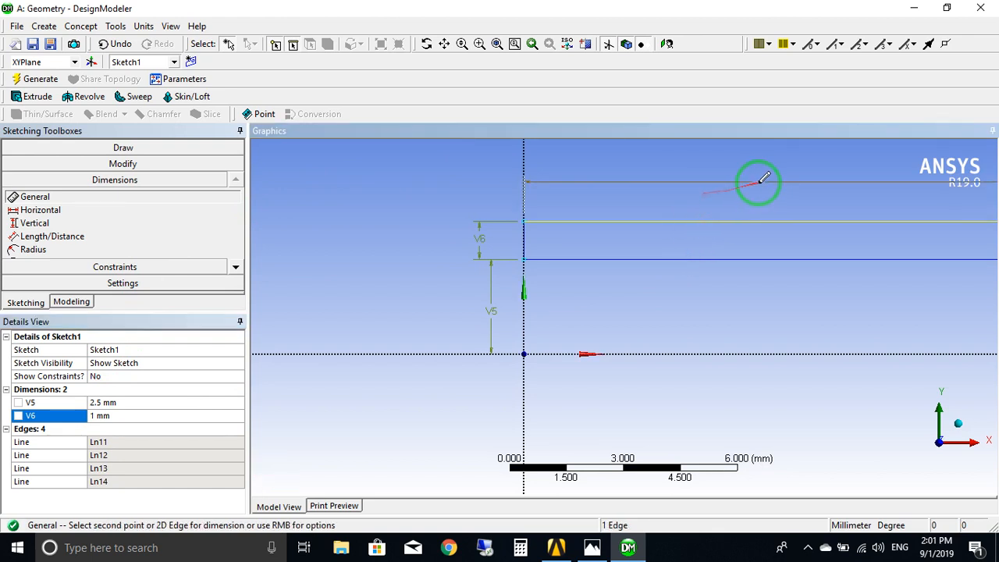
left_click(764, 194)
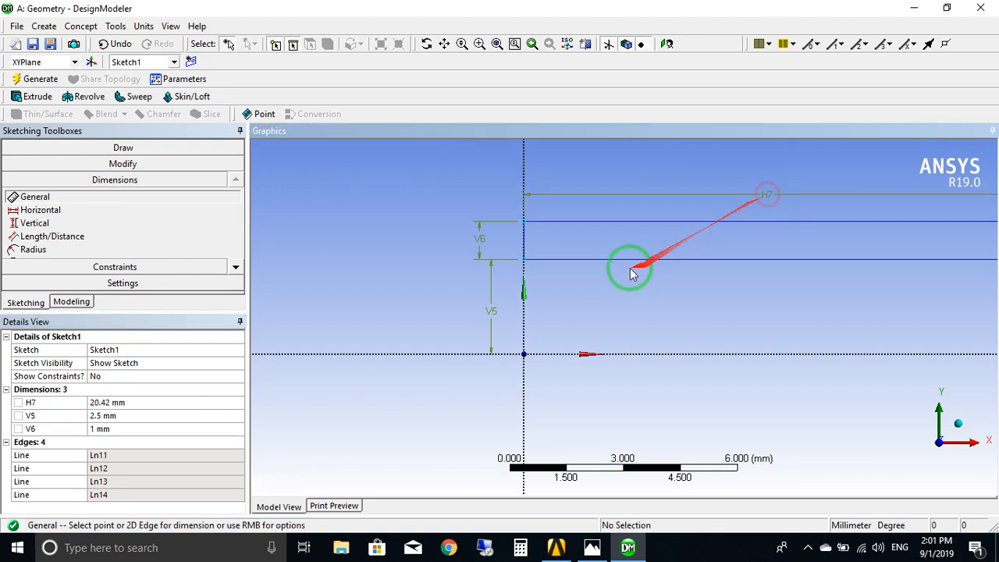
left_click(159, 402)
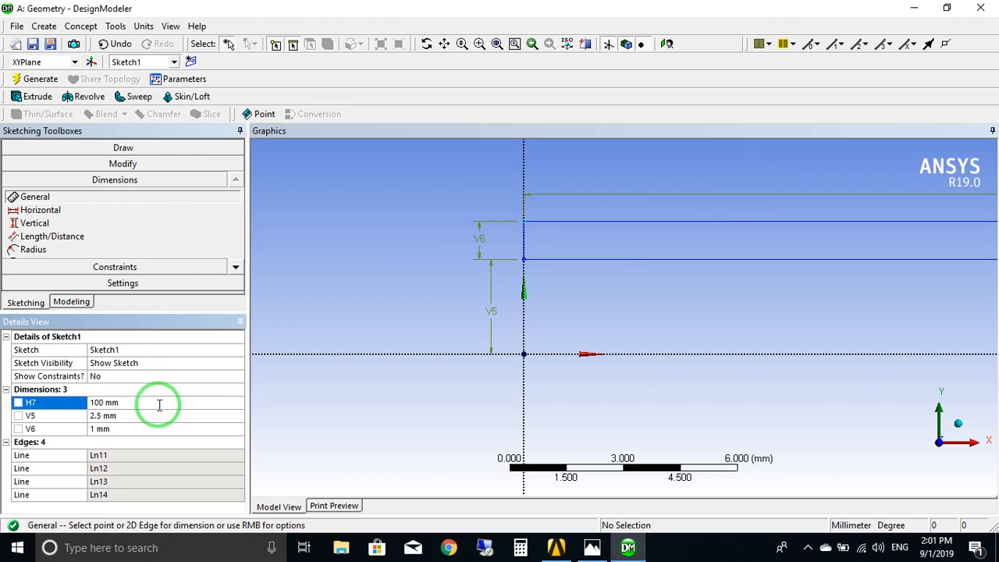
Examine the dimensioned rectangle along its whole length, from the origin to its far end and back.
scroll(546, 322, "down", 5)
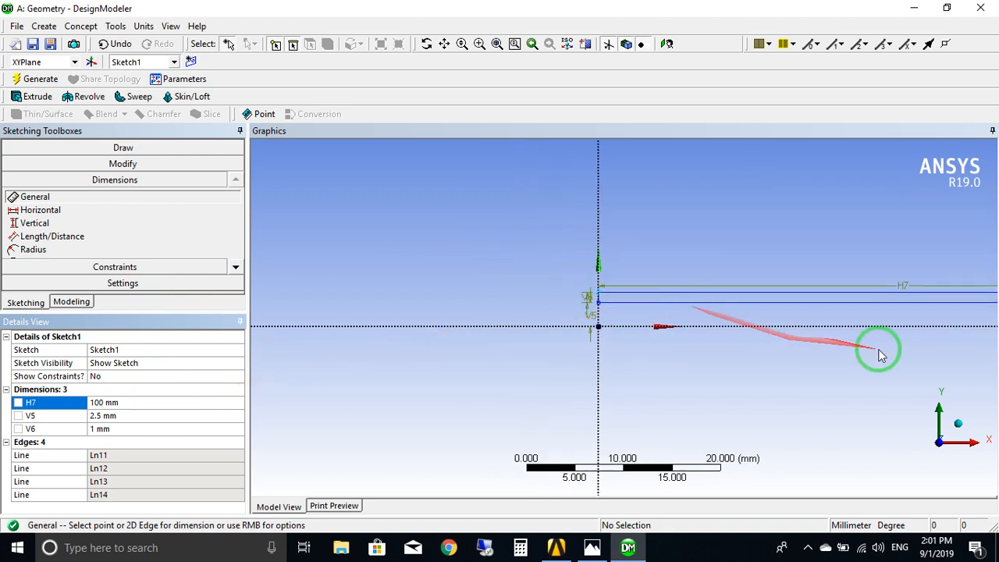
mouse_move(891, 349)
middle_mouse_down("ctrl")
mouse_move(561, 337)
mouse_move(631, 336)
middle_mouse_up("ctrl")
scroll(780, 340, "down", 2)
scroll(756, 312, "up", 4)
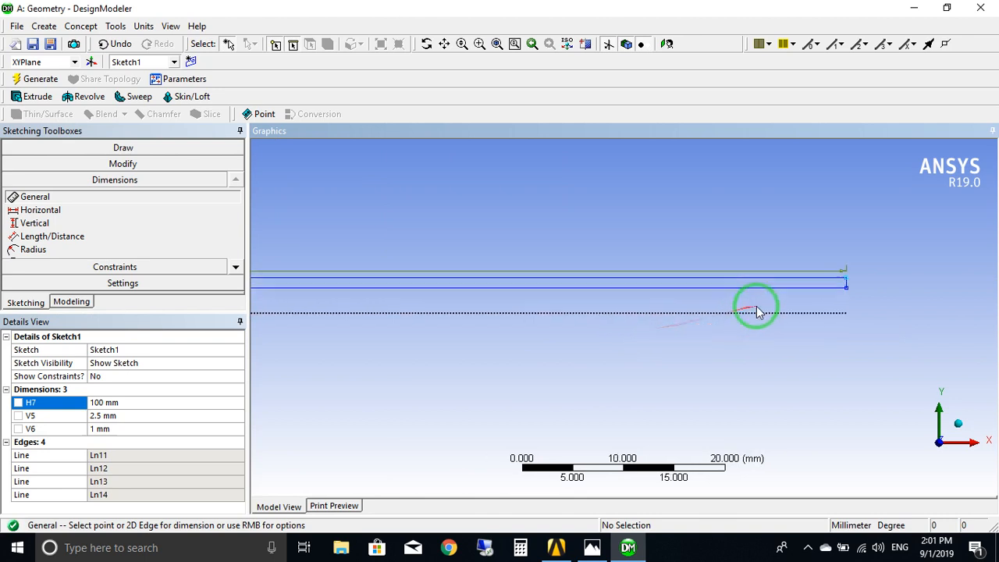
middle_click_drag(783, 297, 548, 311, "ctrl")
left_click_drag(547, 311, 510, 314, "ctrl")
scroll(770, 307, "up", 5)
middle_click_drag(557, 275, 770, 270, "ctrl")
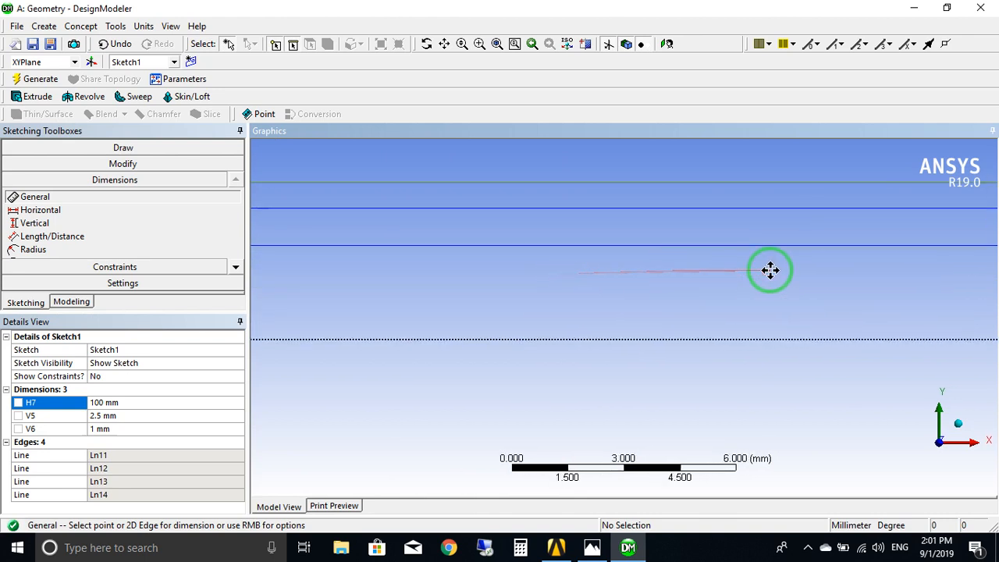
scroll(770, 270, "down", 3)
scroll(770, 270, "down", 3)
middle_click_drag(557, 306, 671, 307, "ctrl")
scroll(540, 294, "down", 5)
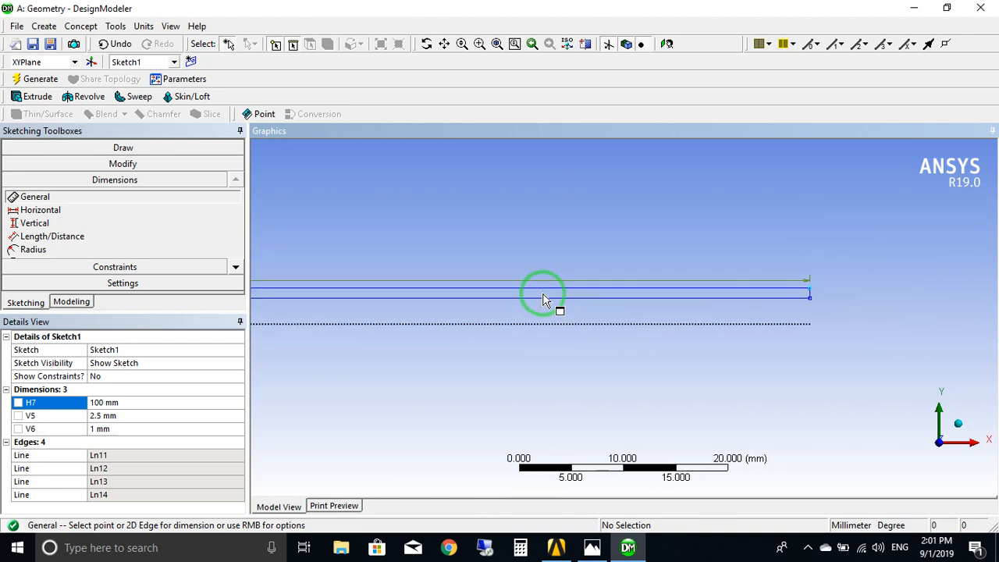
middle_click_drag(505, 305, 827, 318, "ctrl")
middle_click_drag(680, 337, 600, 326, "ctrl")
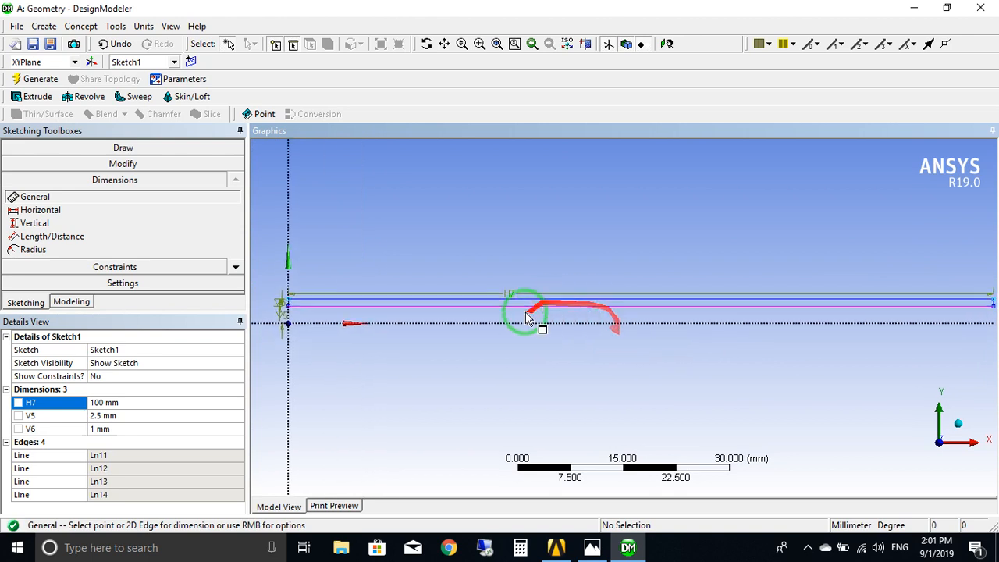
scroll(548, 361, "up", 2)
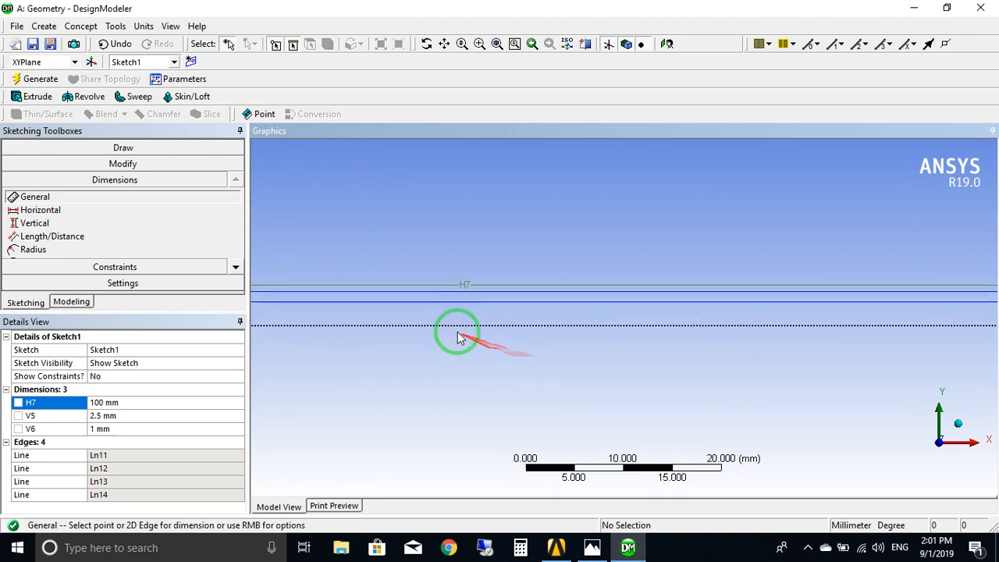
middle_click_drag(457, 335, 642, 333, "ctrl")
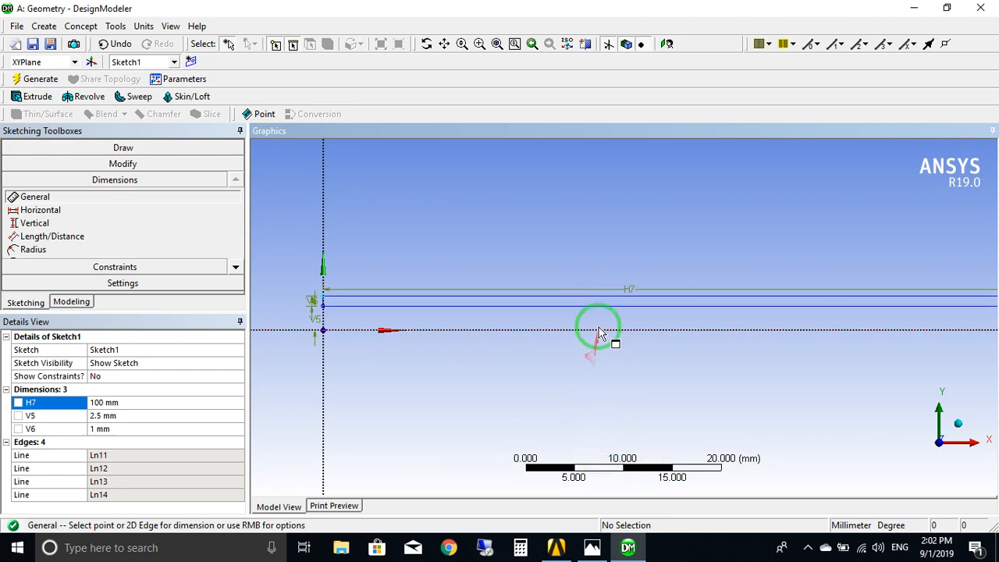
Switch to Photos and enlarge the pipe drawing Untitled.jpg to examine its narrowed middle section, then return to DesignModeler.
left_click(592, 547)
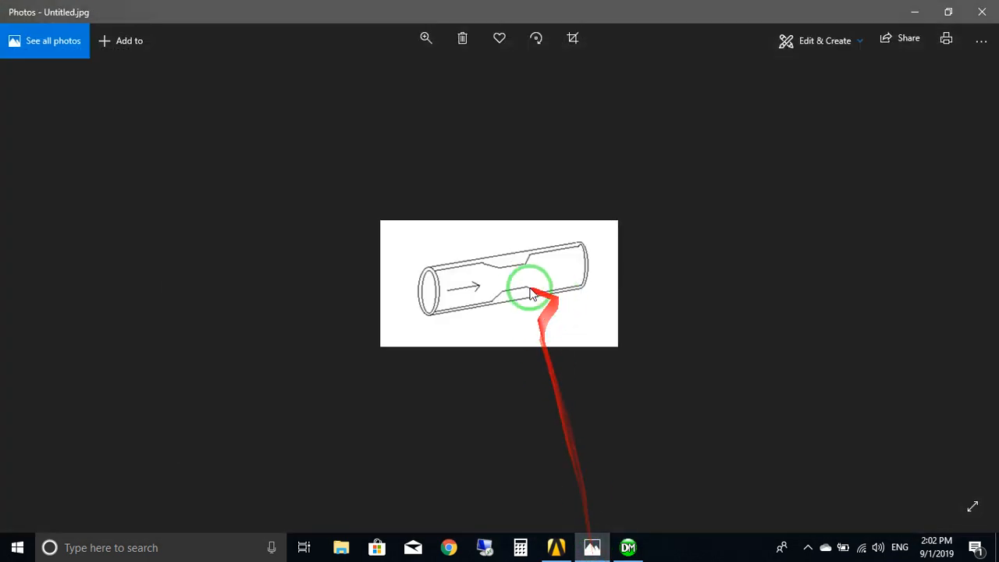
left_click(425, 38)
left_click_drag(368, 77, 414, 78)
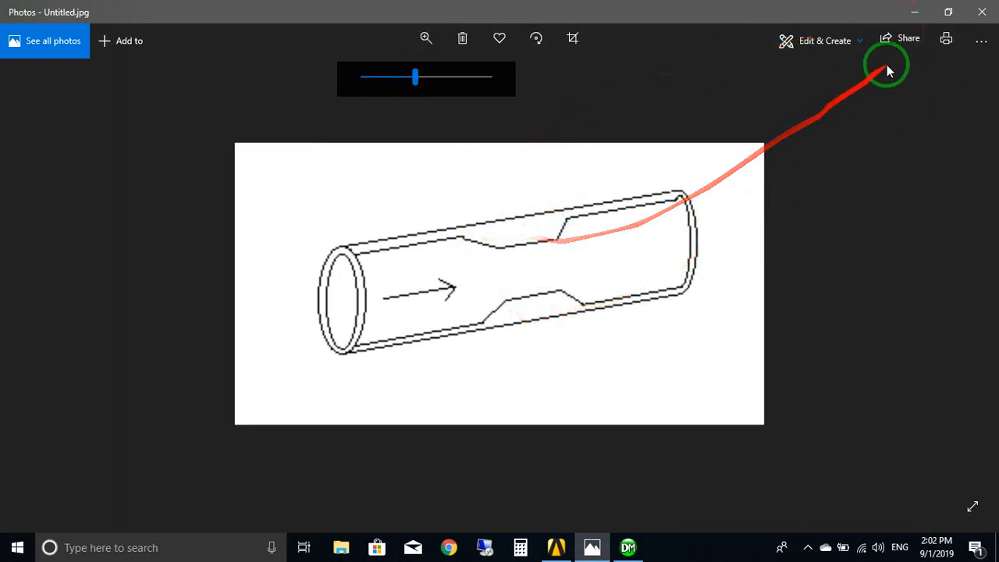
left_click(915, 12)
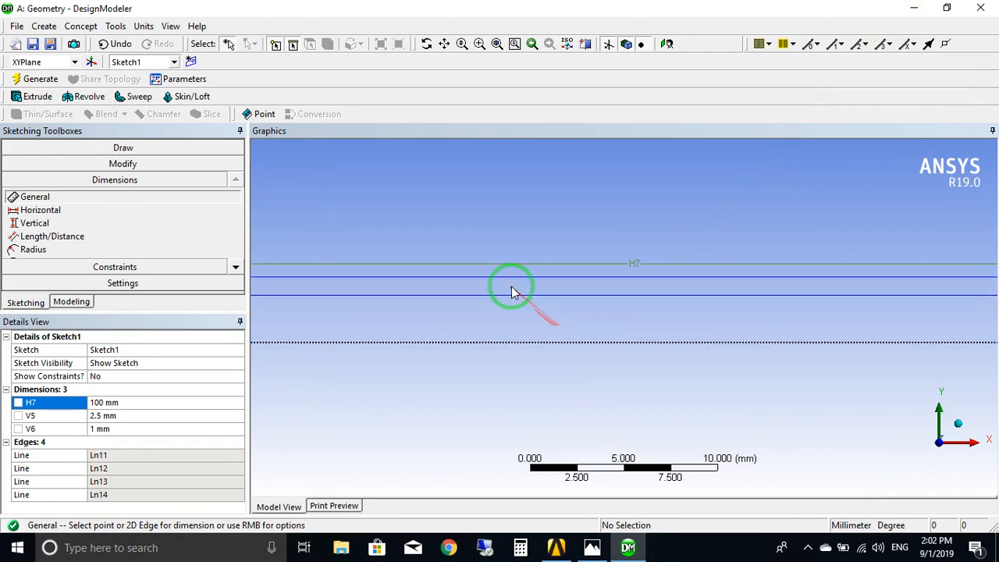
Sketch a slanted line from the rectangle's lower edge, about 11.4 mm from the Y axis, about 1.8 mm along and 1.1 mm down.
middle_click_drag(520, 288, 791, 323, "ctrl")
scroll(791, 323, "up", 3)
middle_click_drag(704, 350, 802, 318, "ctrl")
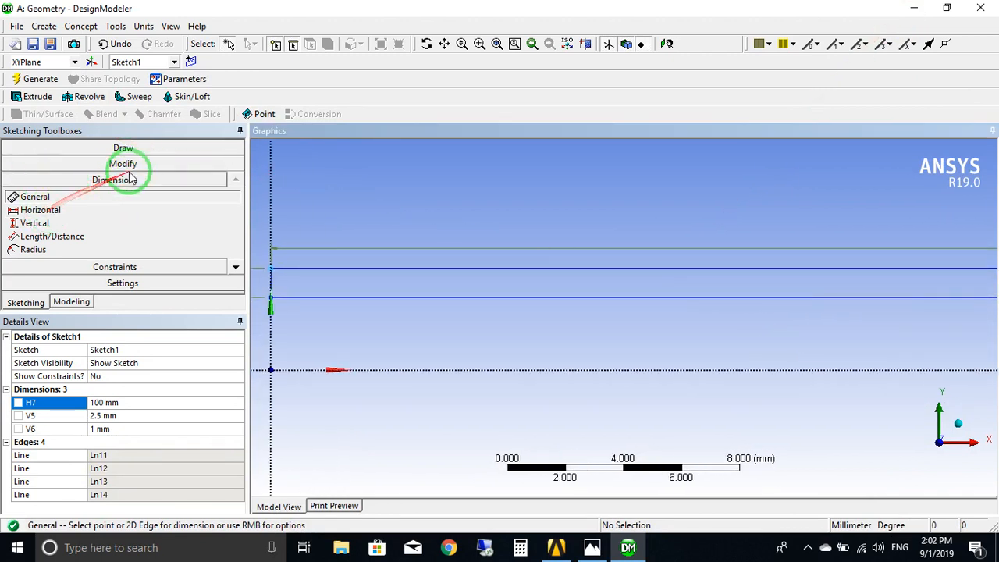
left_click(101, 146)
left_click(28, 165)
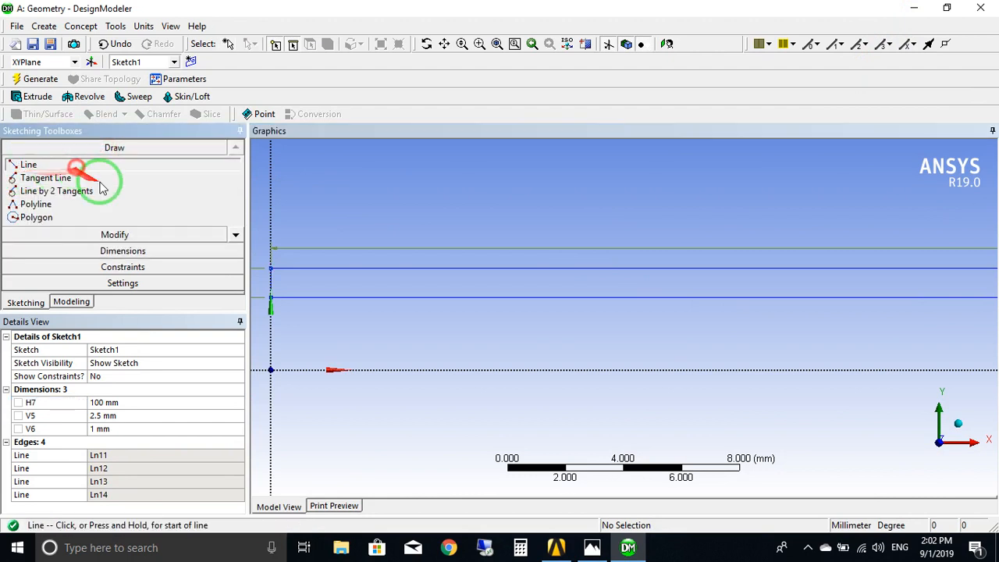
left_click(600, 296)
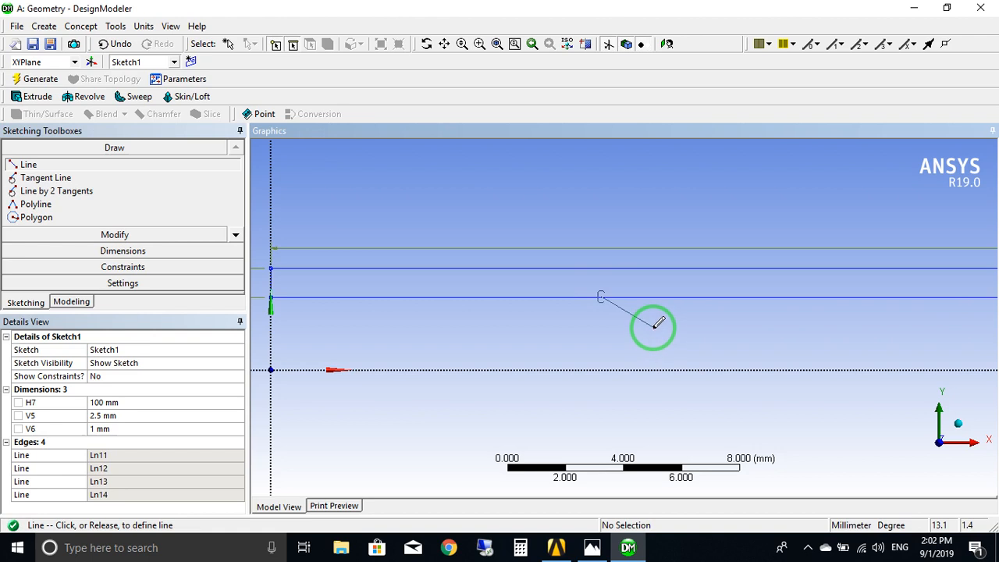
left_click(654, 327)
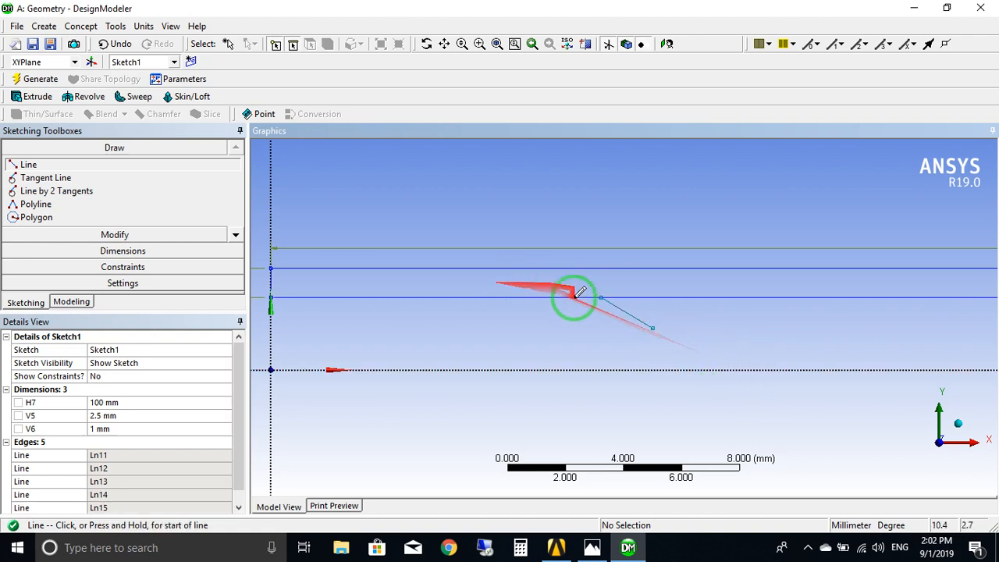
Add a horizontal dimension from the Y axis to the slanted line's upper endpoint and set it to 50 mm.
middle_click_drag(559, 324, 679, 327, "ctrl")
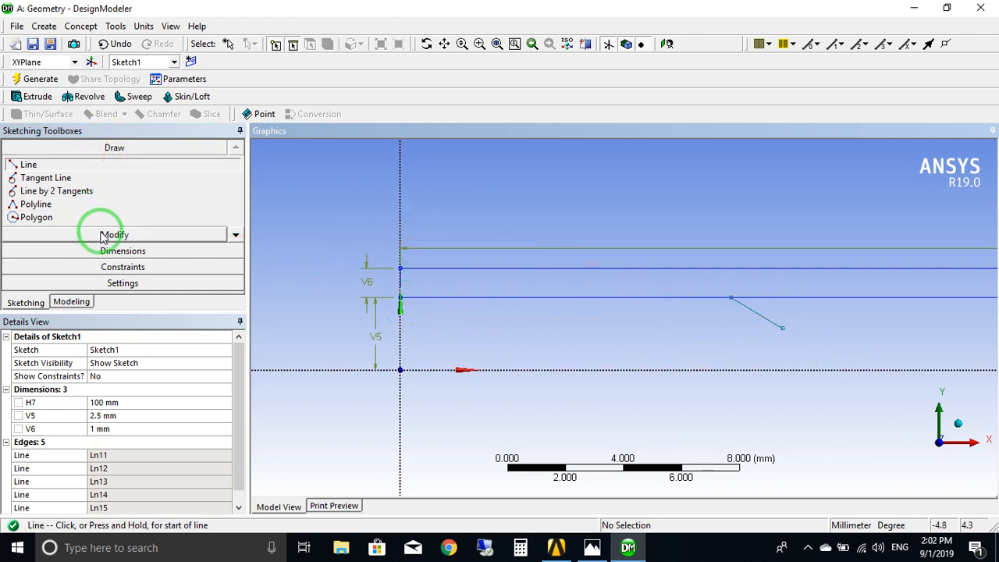
left_click(119, 250)
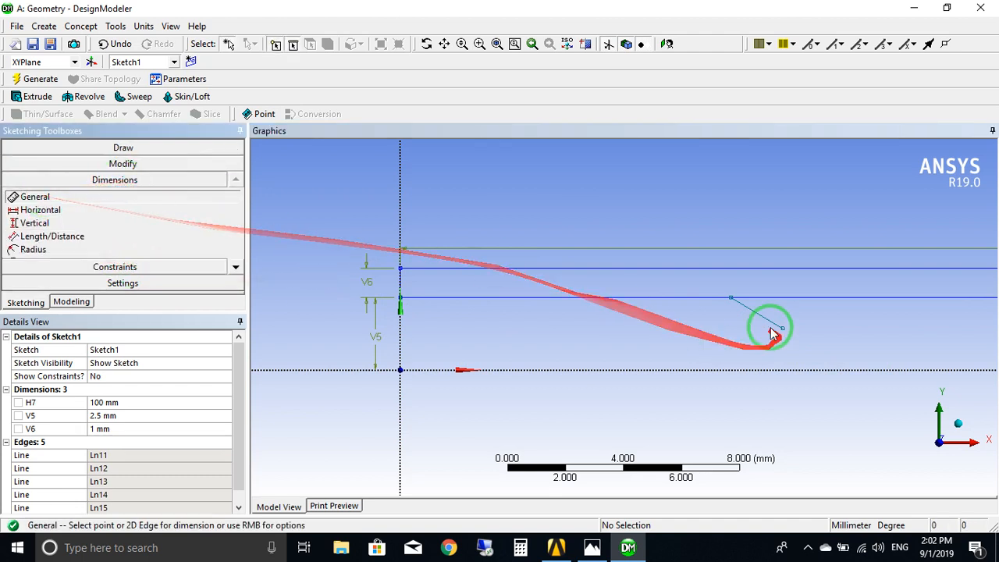
left_click(39, 210)
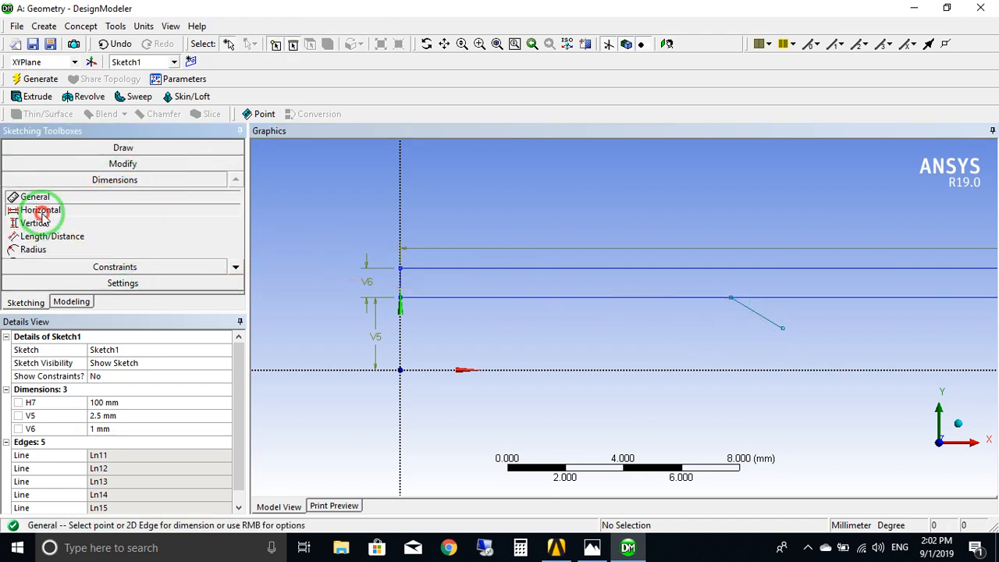
left_click(731, 300)
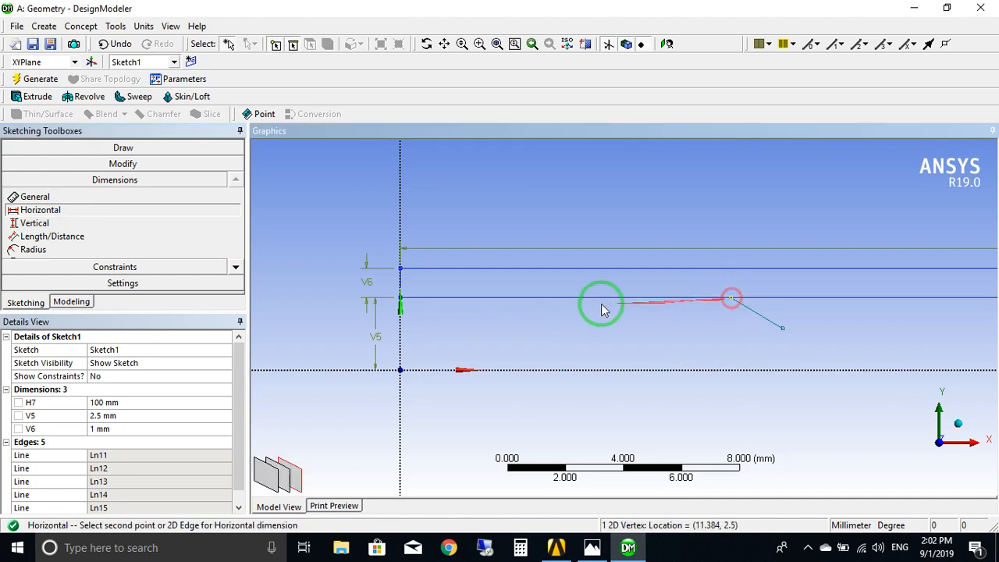
left_click(402, 302)
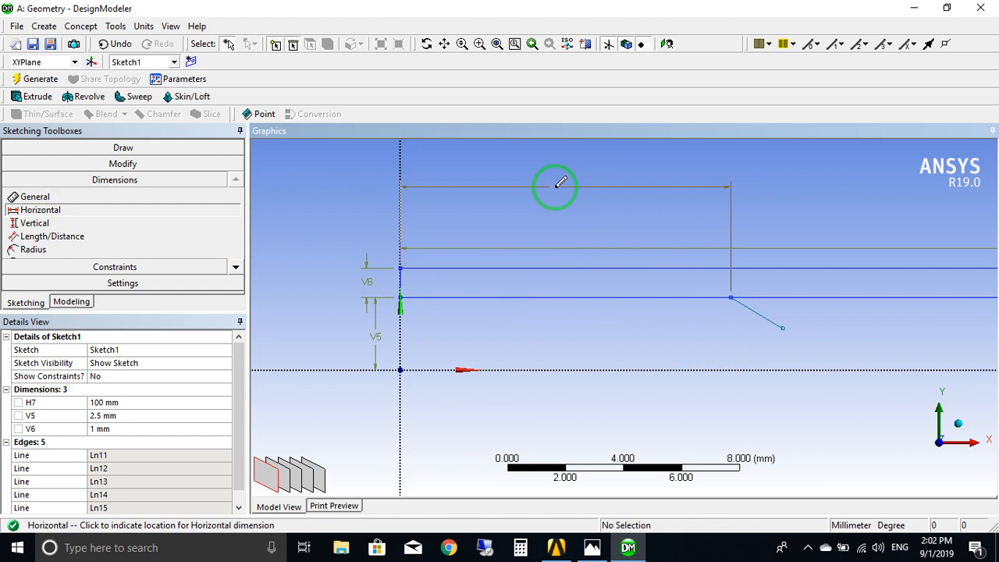
left_click(560, 184)
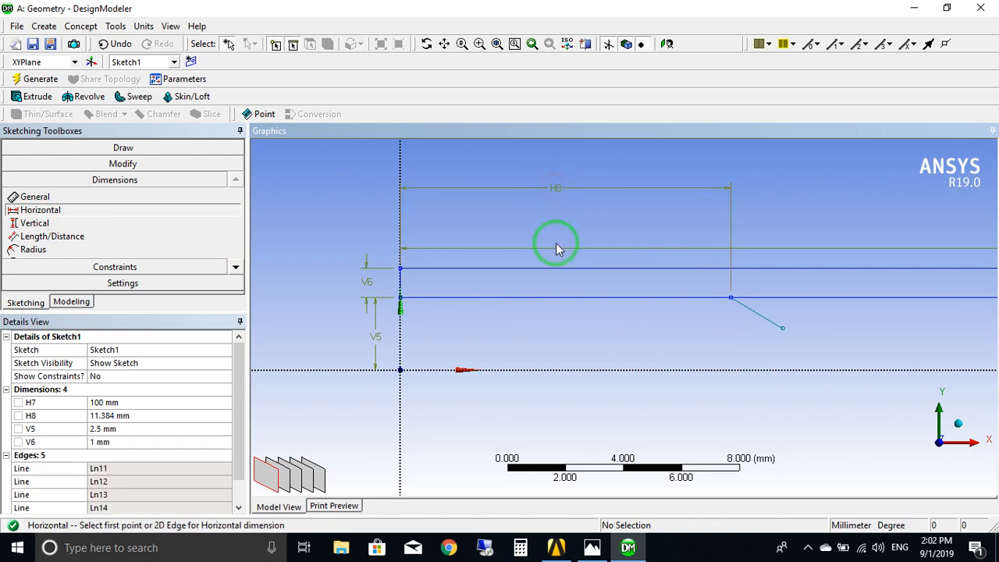
left_click(145, 416)
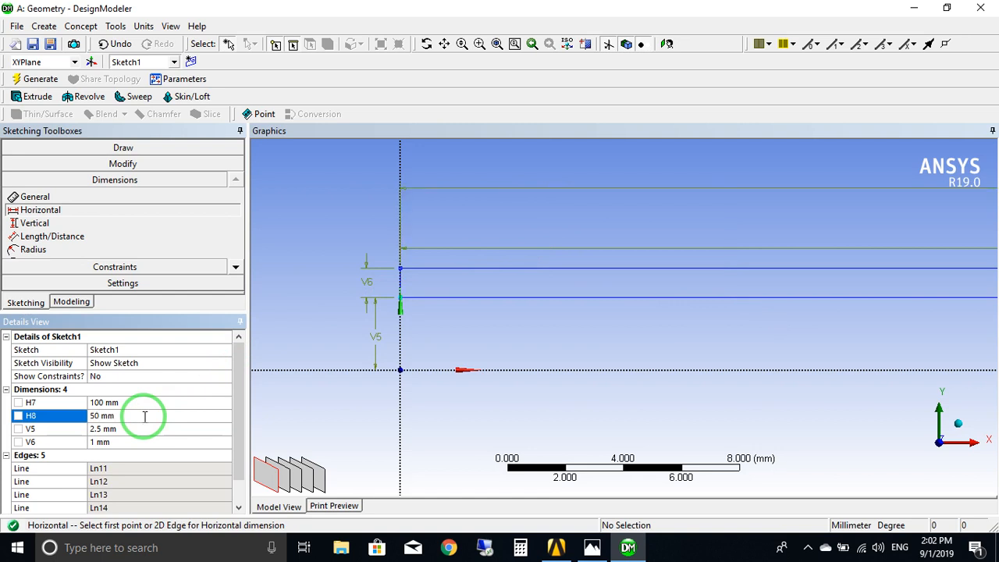
From the slanted line's lower end, sketch a horizontal line about 3.4 mm long, followed by a line slanting up to the rectangle's lower edge, about 1.4 mm along.
scroll(741, 270, "down", 4)
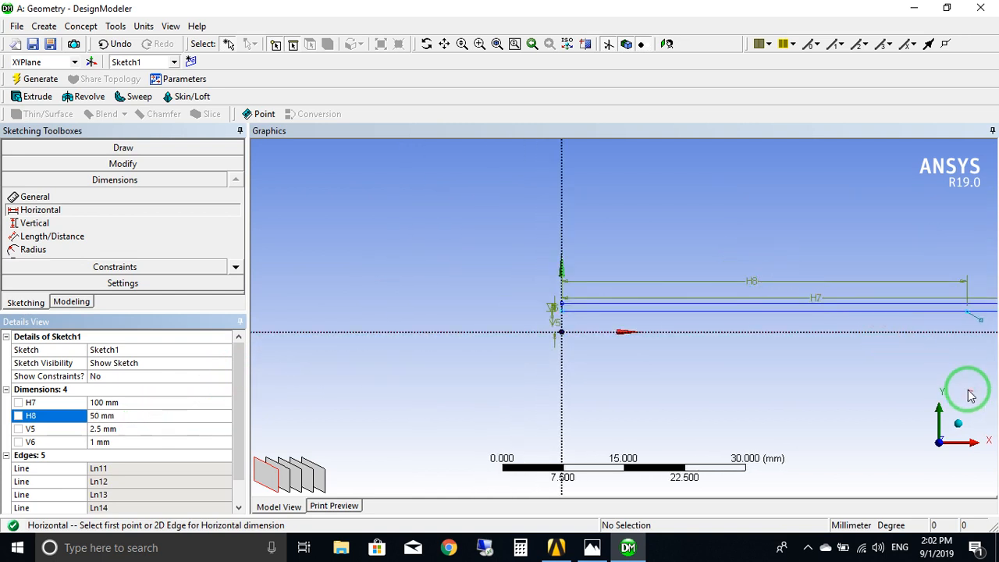
scroll(735, 367, "up", 5)
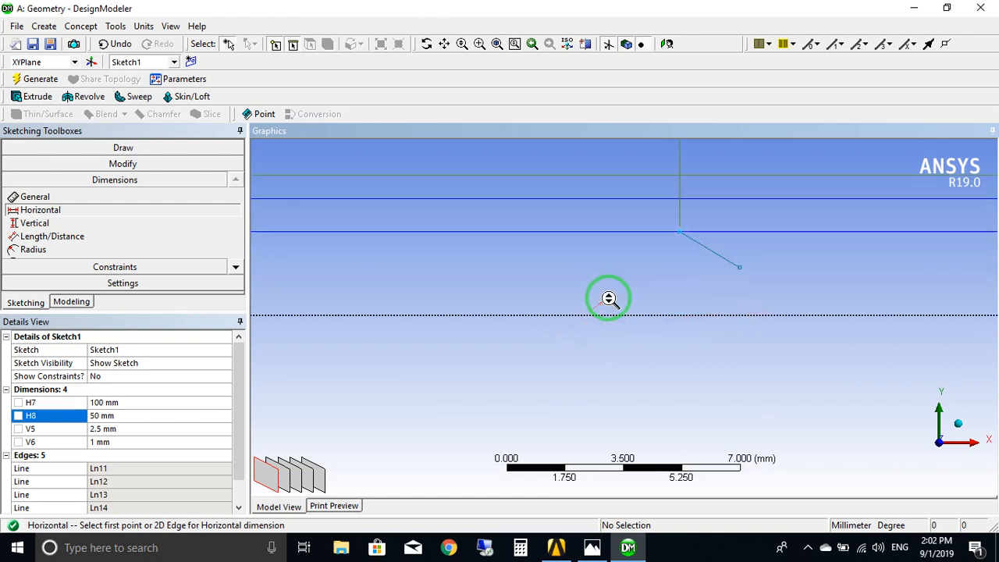
scroll(608, 298, "up", 1)
middle_click_drag(685, 299, 469, 365, "ctrl")
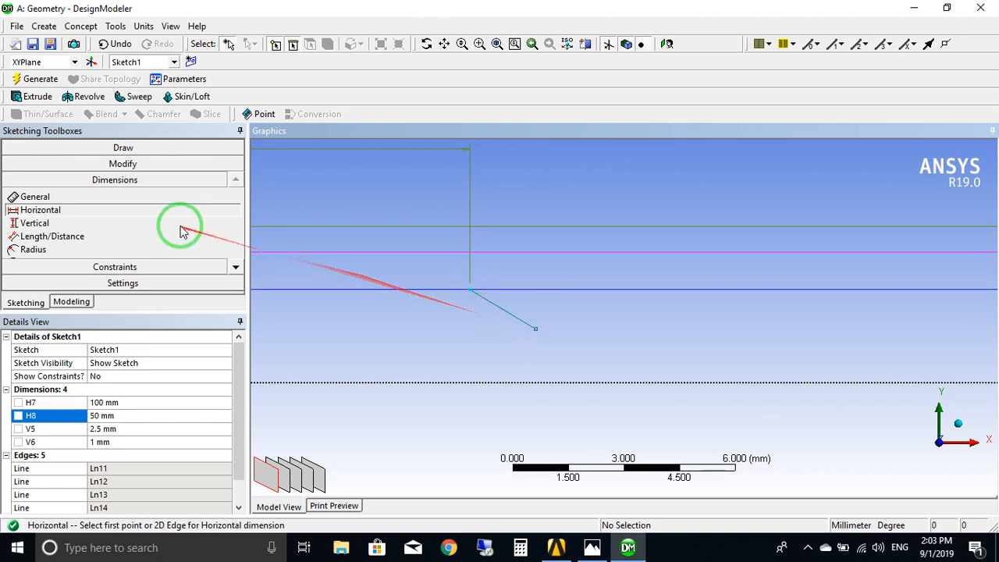
left_click(109, 148)
left_click(23, 164)
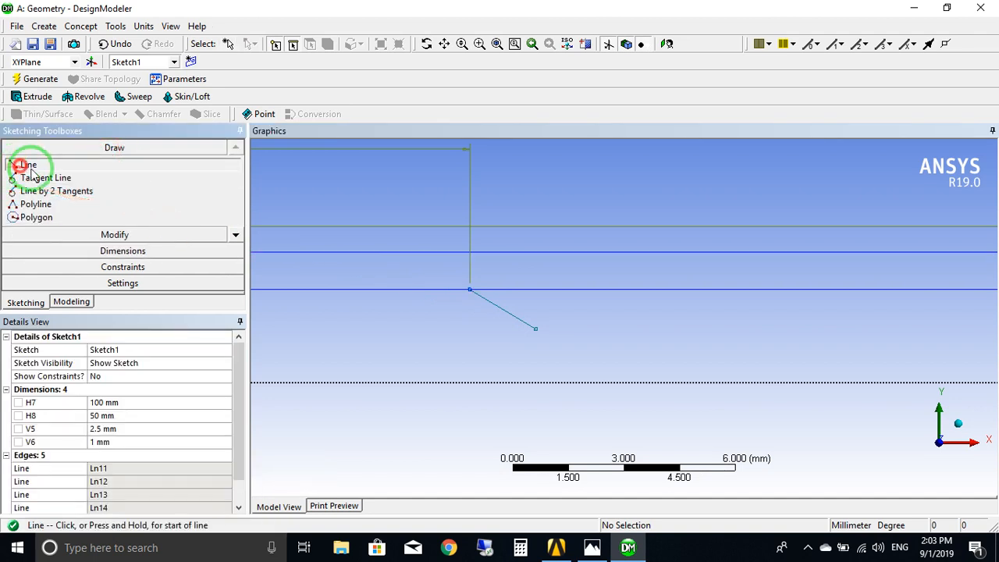
scroll(537, 370, "up", 1)
middle_click_drag(530, 362, 571, 368, "ctrl")
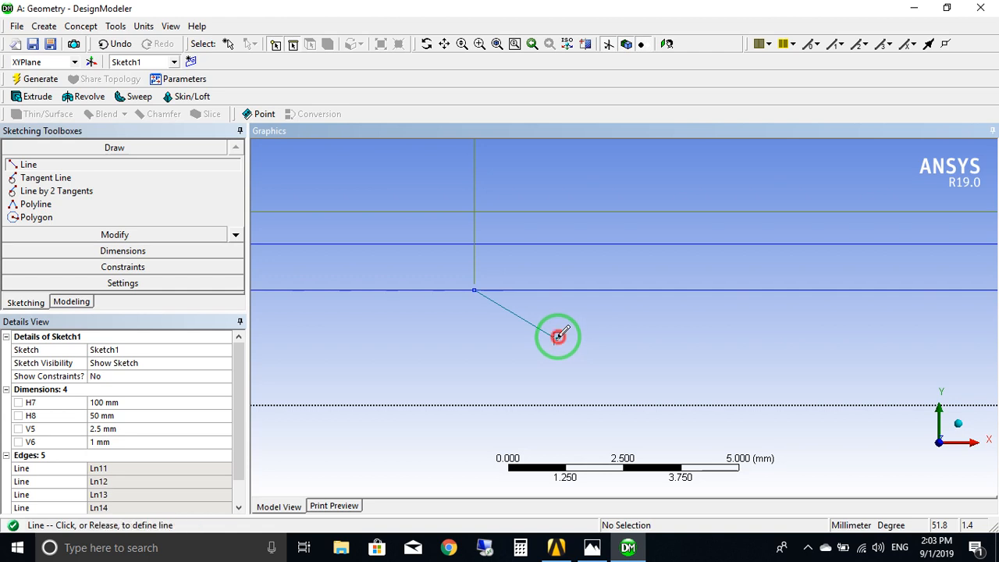
left_click(558, 336)
left_click(715, 341)
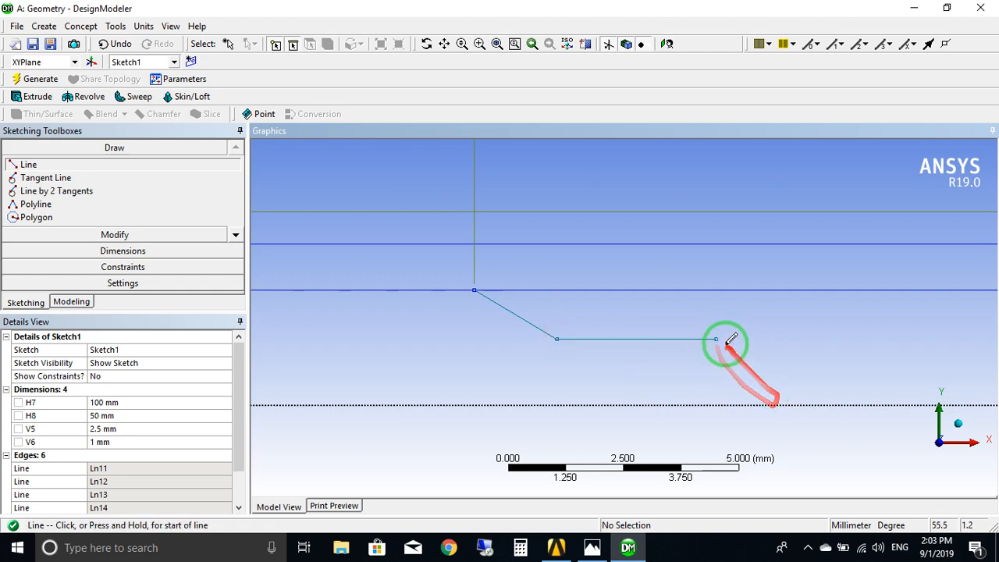
left_click(780, 287)
Trim away the segment of the rectangle's lower edge between the upper ends of the two slanted lines.
scroll(785, 319, "down", 3)
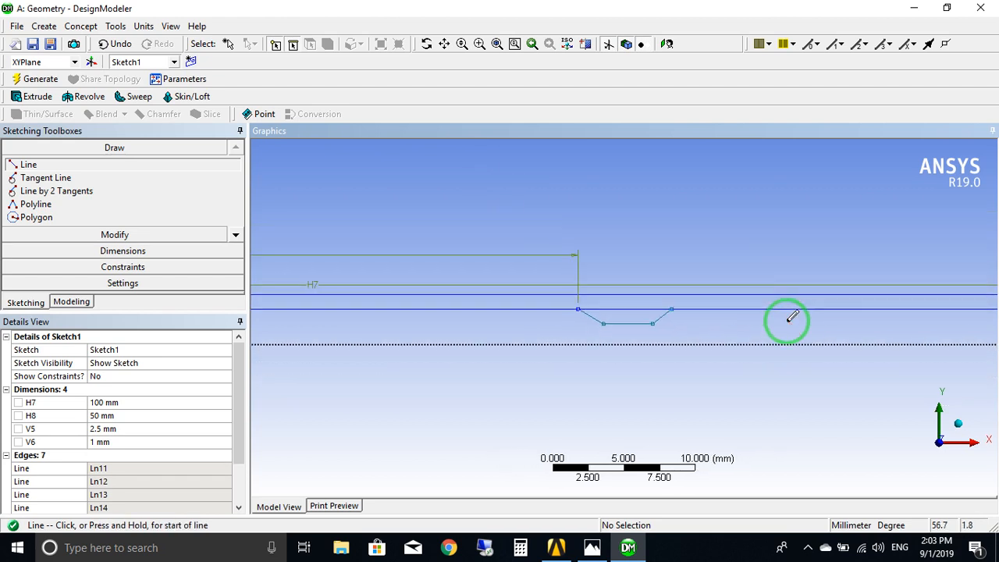
middle_click_drag(785, 319, 651, 340, "ctrl")
scroll(527, 344, "down", 2)
scroll(531, 343, "up", 5)
middle_click_drag(516, 344, 668, 354, "ctrl")
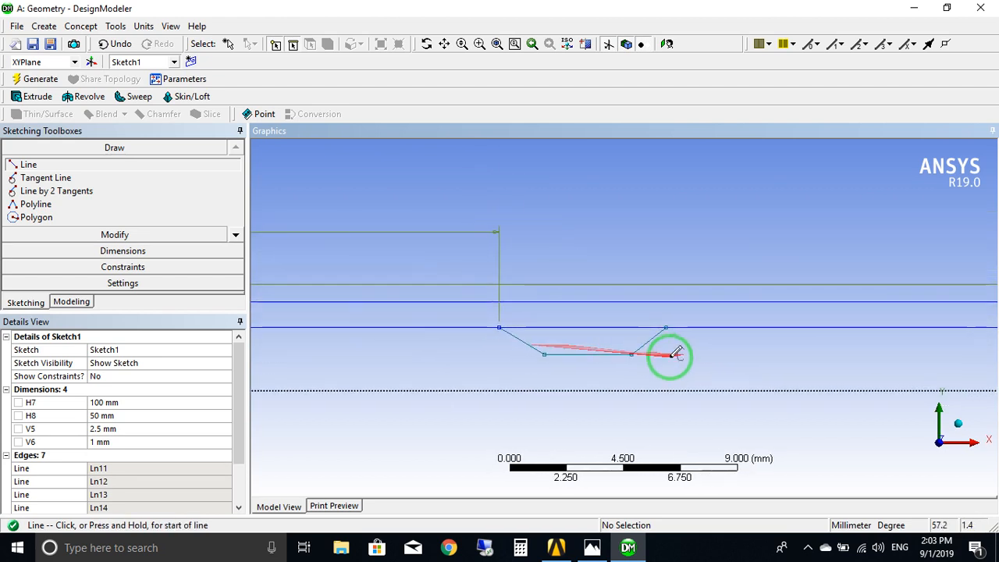
scroll(654, 367, "up", 4)
middle_click_drag(662, 402, 784, 361, "ctrl")
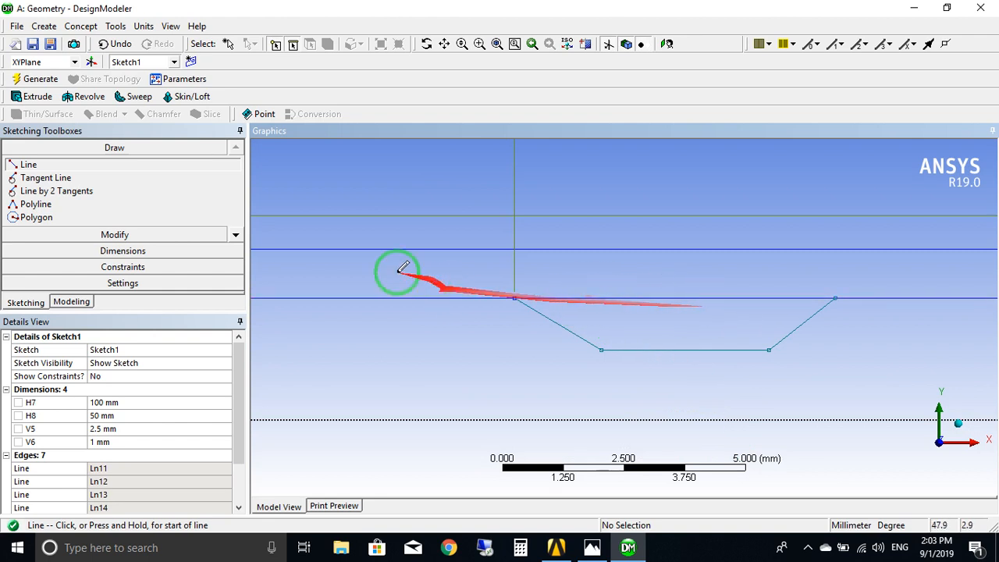
left_click(108, 235)
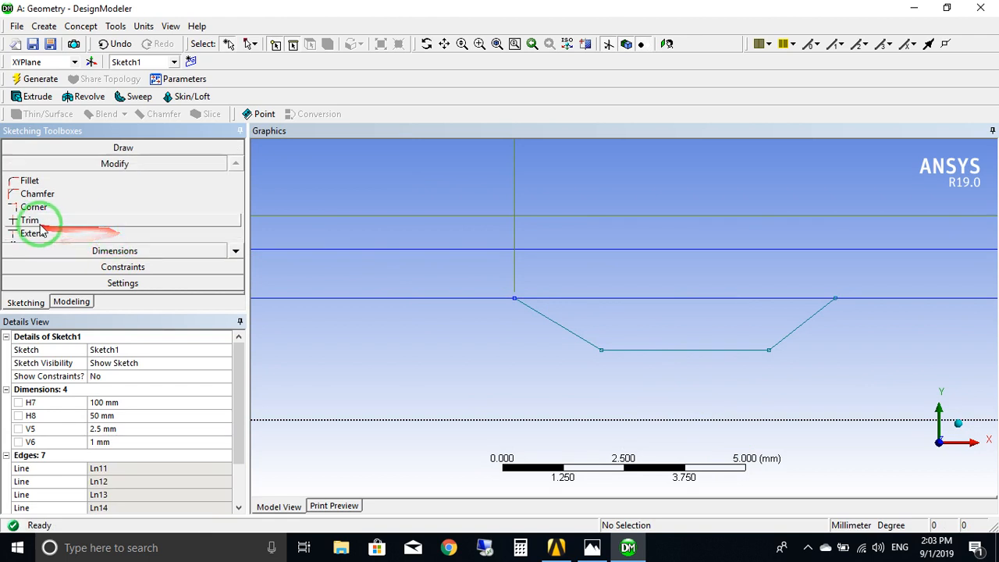
left_click(35, 220)
left_click(680, 297)
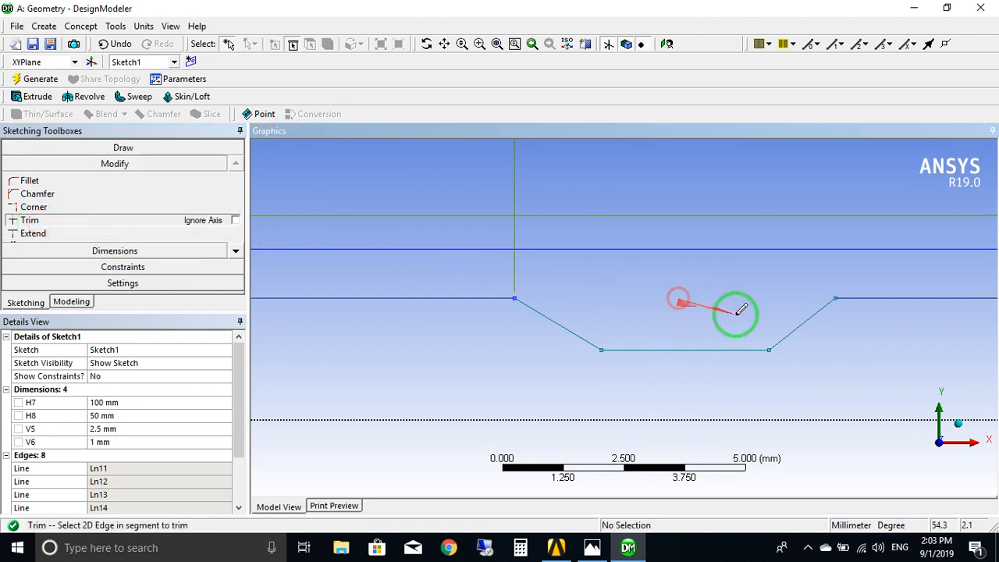
Examine the trimmed constriction and the whole wall profile, from the narrowed section back to the origin.
scroll(733, 306, "down", 5)
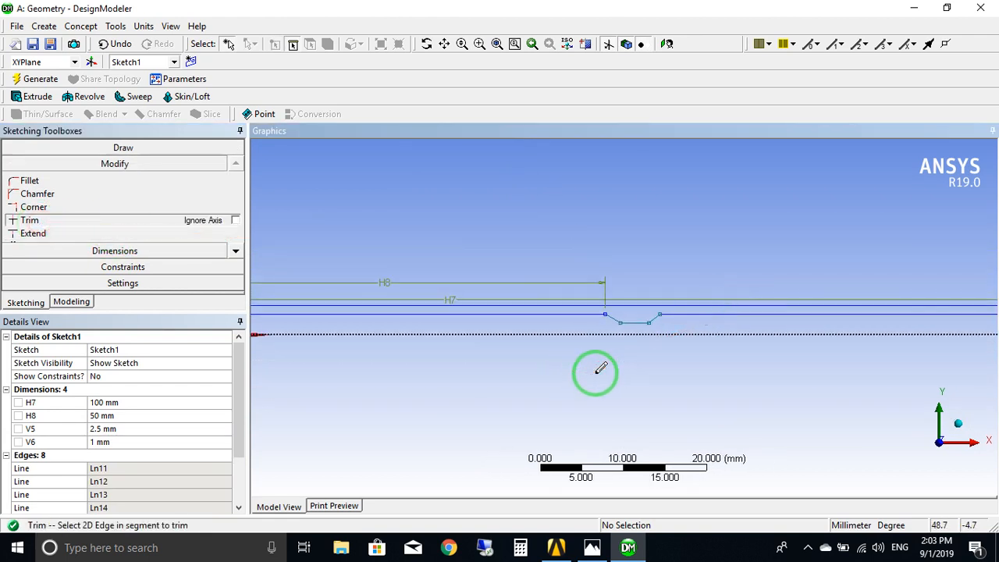
middle_click_drag(595, 373, 738, 352, "ctrl")
scroll(794, 304, "up", 3)
middle_click_drag(847, 301, 674, 313, "ctrl")
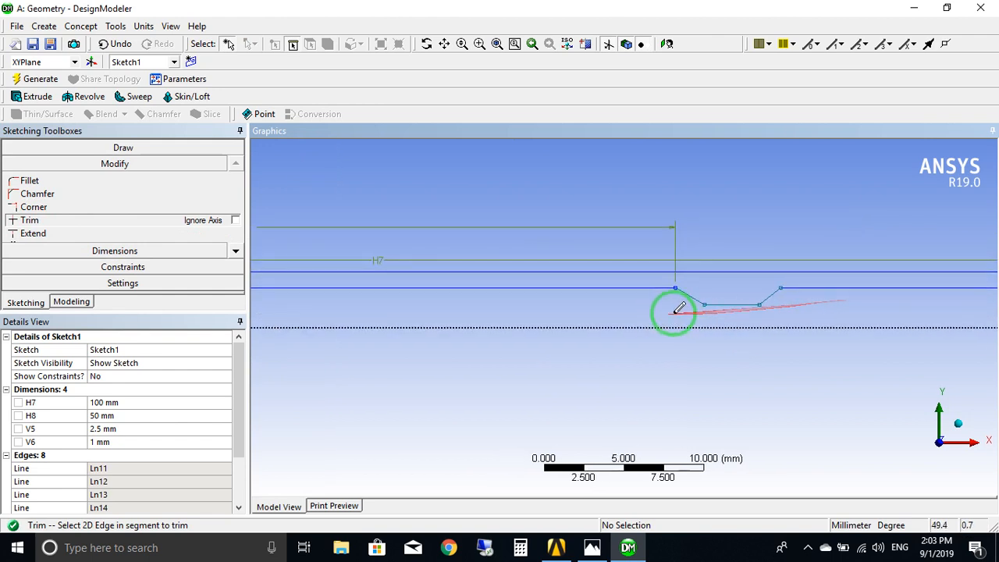
scroll(787, 312, "up", 3)
middle_click_drag(787, 312, 537, 323, "ctrl")
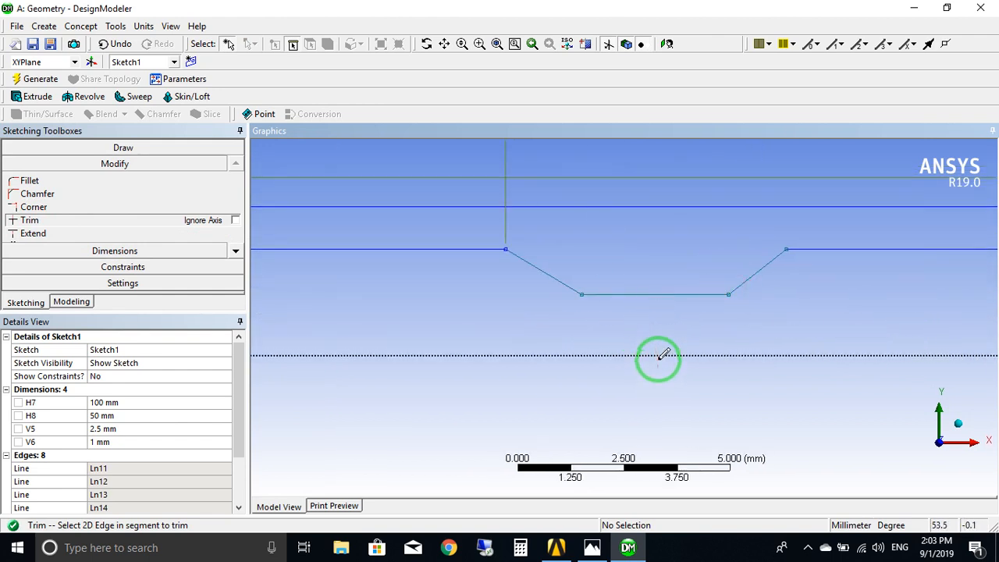
scroll(588, 318, "down", 5)
middle_click_drag(469, 340, 622, 350, "ctrl")
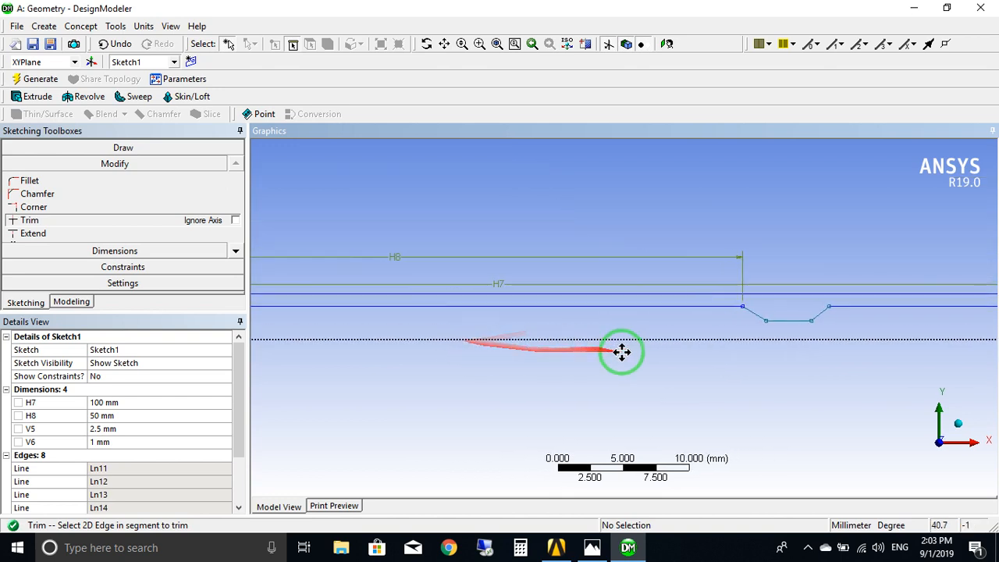
scroll(703, 333, "down", 2)
mouse_move(702, 333)
middle_mouse_down("ctrl")
mouse_move(717, 357)
mouse_move(658, 360)
middle_mouse_up("ctrl")
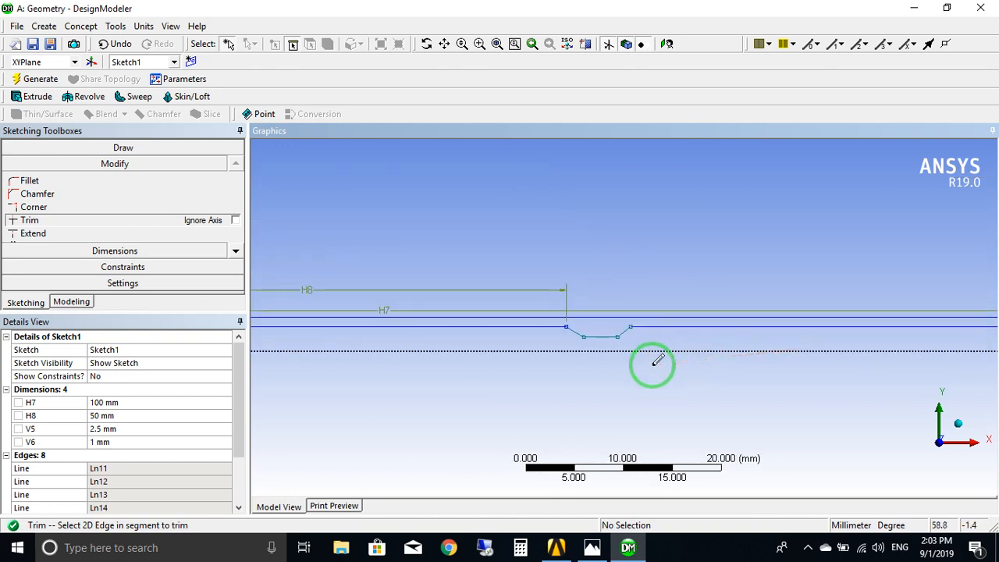
scroll(658, 360, "down", 2)
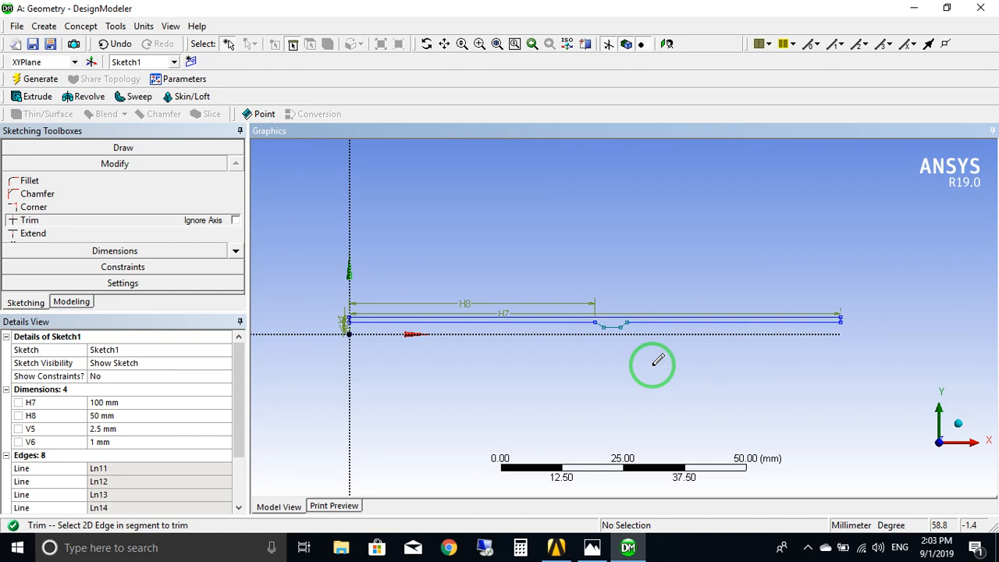
scroll(658, 360, "up", 4)
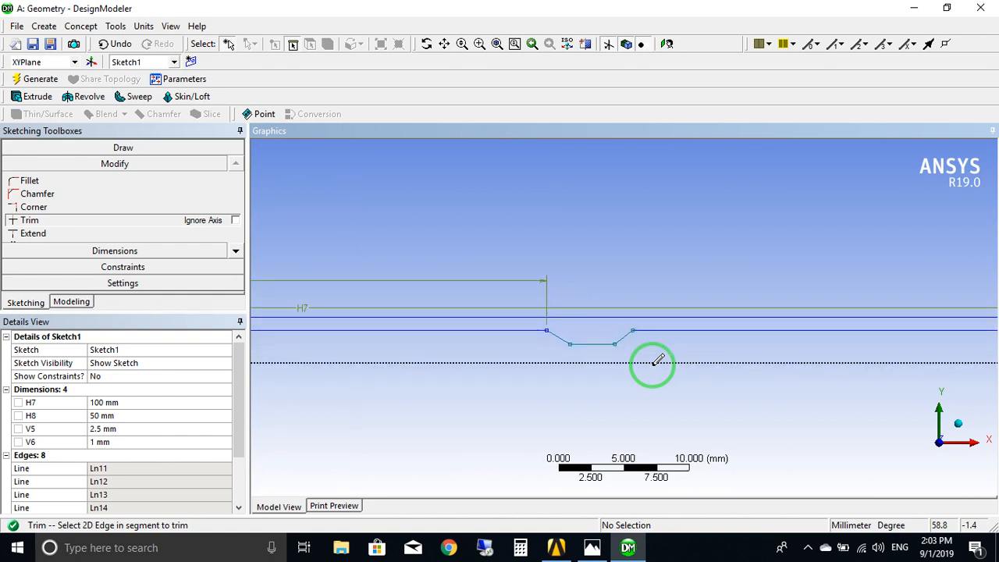
left_click(612, 330)
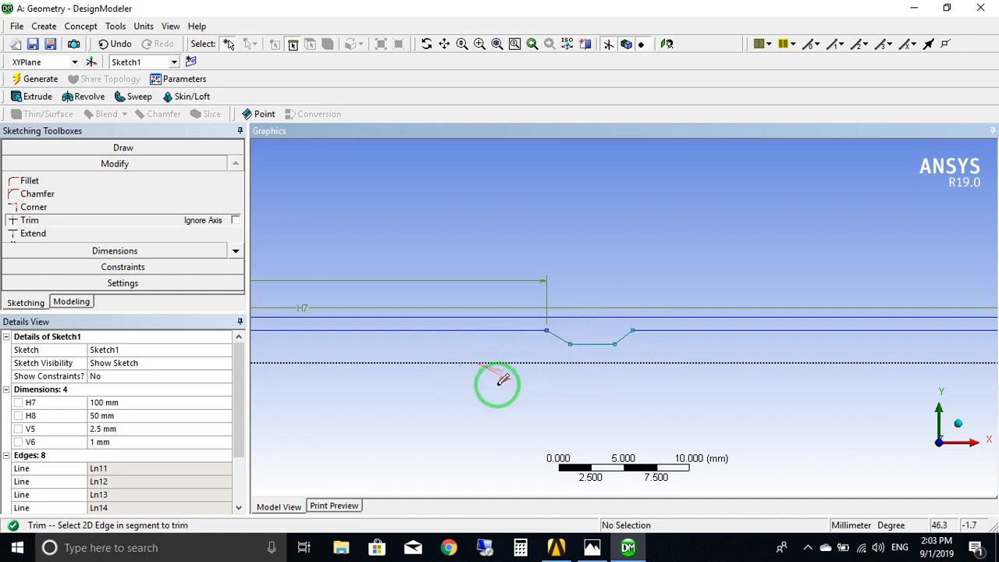
middle_click_drag(443, 360, 914, 341, "ctrl")
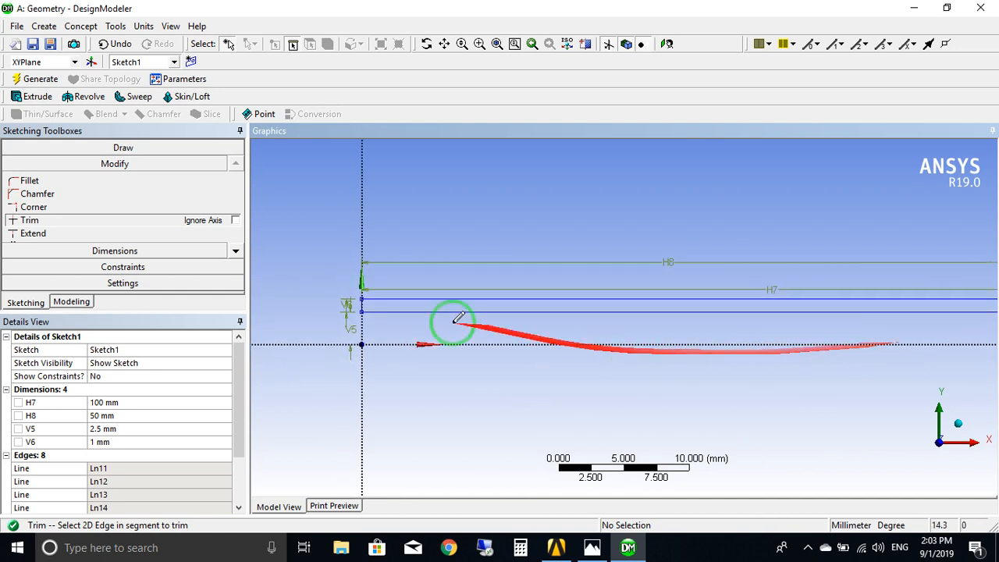
Revolve Sketch1 by 360° about the X axis with Add Material and generate the pipe body.
left_click(84, 304)
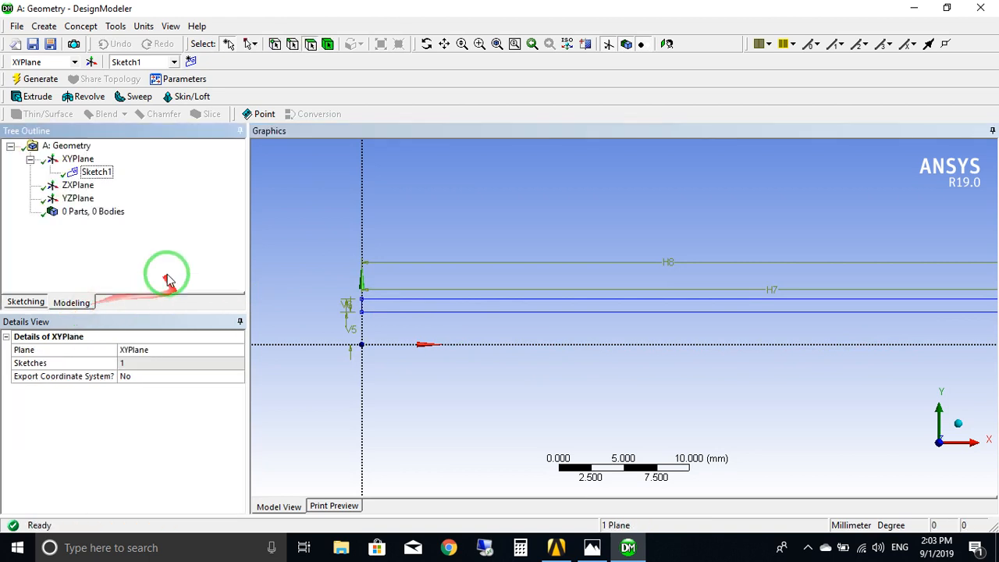
left_click(106, 172)
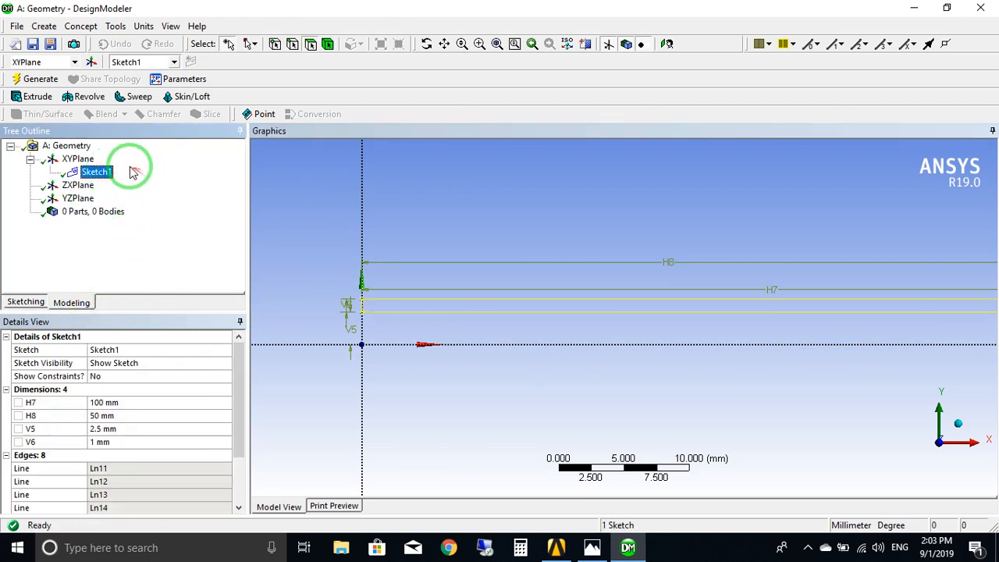
left_click(94, 99)
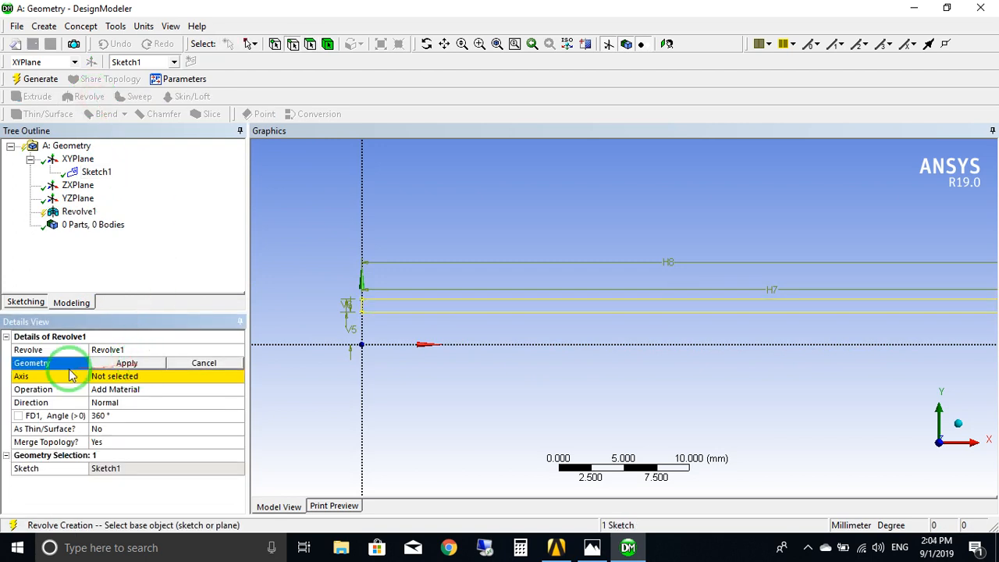
left_click(121, 364)
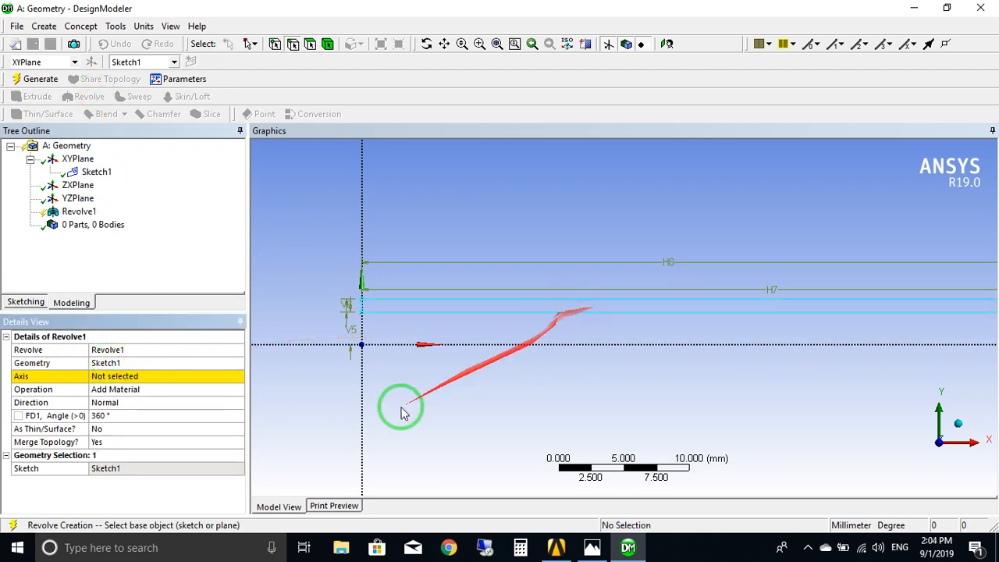
left_click(126, 377)
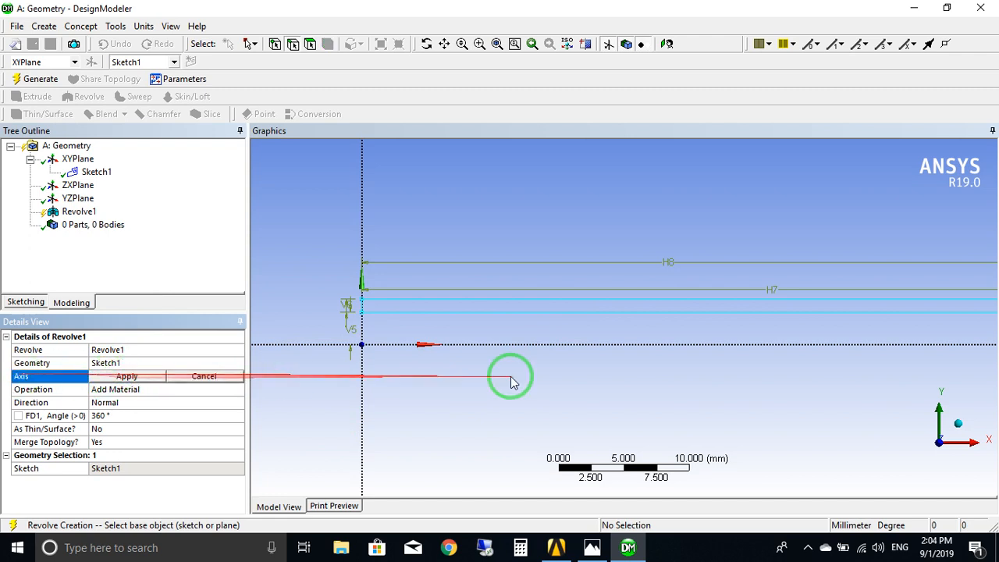
left_click(572, 345)
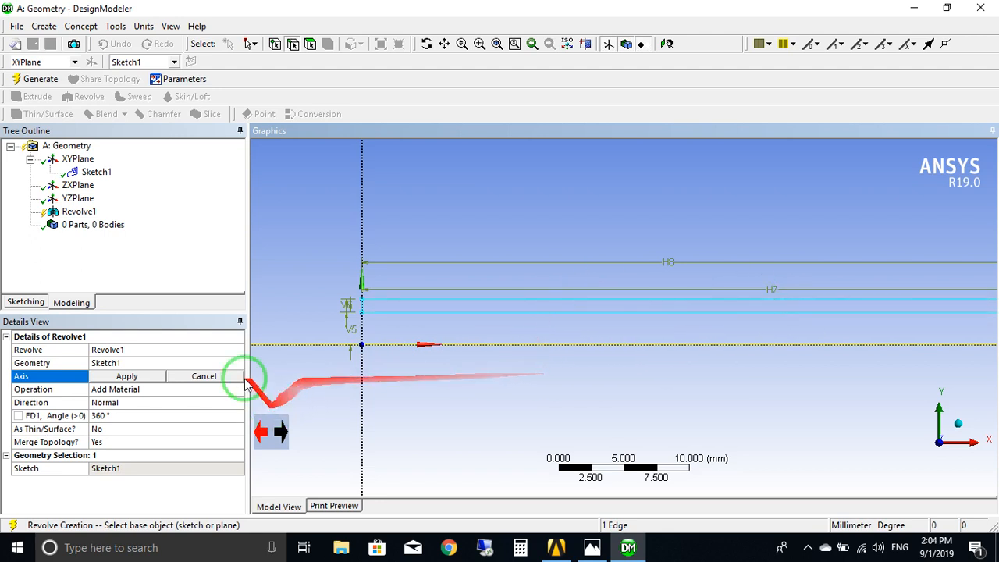
left_click(146, 375)
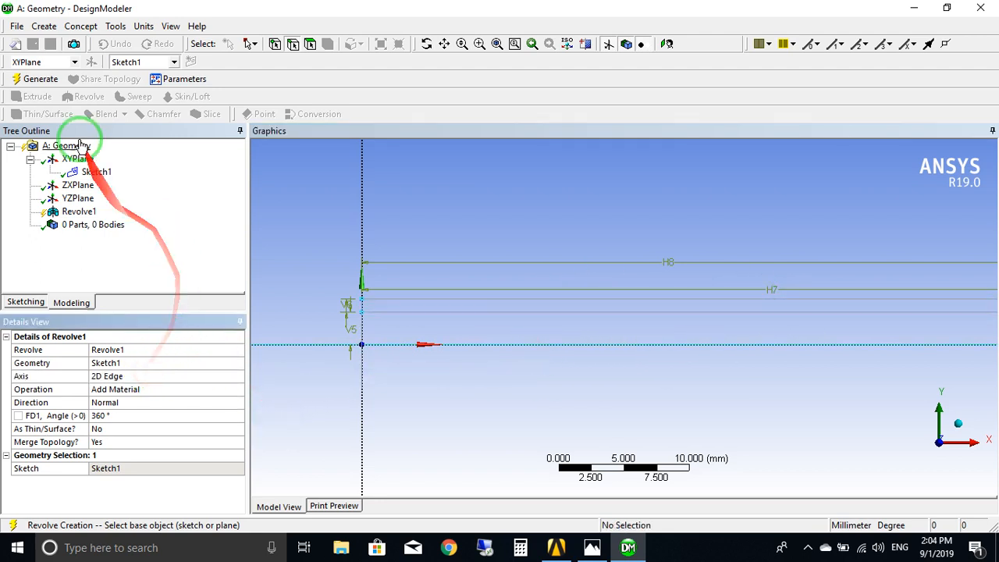
left_click(37, 79)
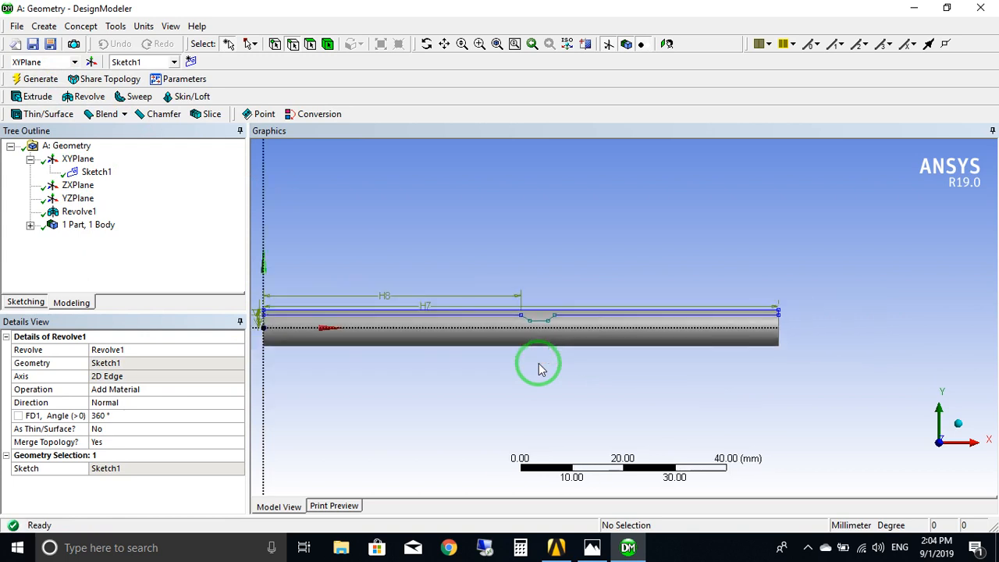
Examine the revolved pipe from its open end and from the side, including the narrowed section inside the bore.
middle_click_drag(502, 382, 717, 364, "ctrl")
middle_click_drag(601, 361, 784, 360)
scroll(768, 353, "up", 5)
middle_click_drag(794, 303, 596, 292, "ctrl")
scroll(736, 309, "up", 4)
middle_click_drag(674, 292, 573, 285, "ctrl")
scroll(636, 274, "up", 3)
middle_click_drag(642, 278, 554, 285, "ctrl")
scroll(647, 270, "up", 3)
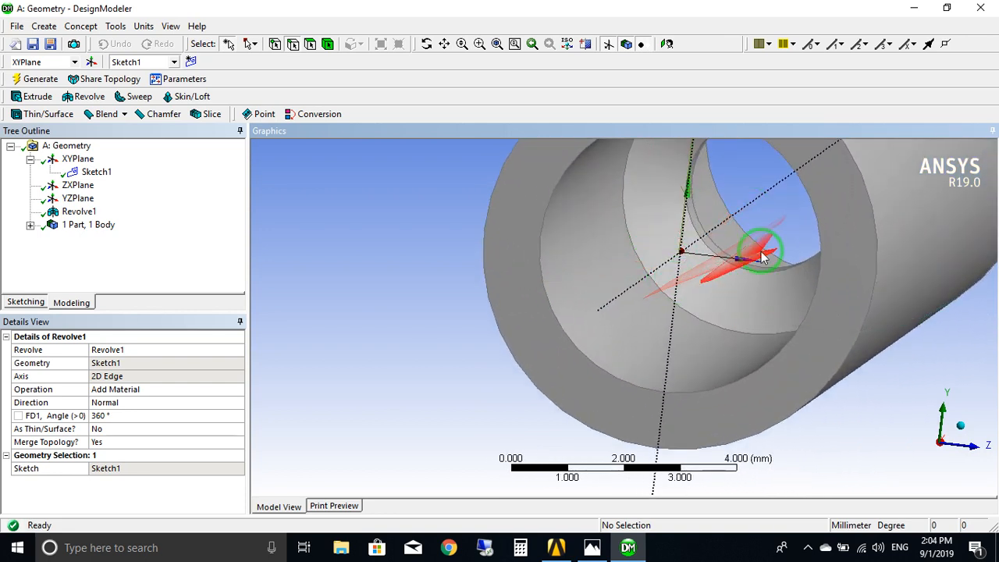
scroll(762, 256, "down", 5)
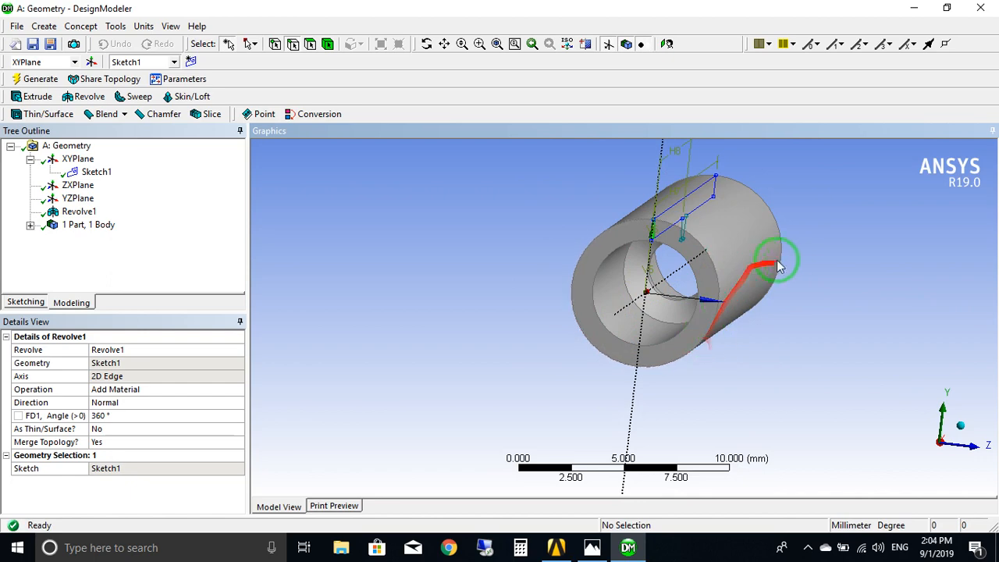
middle_click_drag(736, 315, 741, 269)
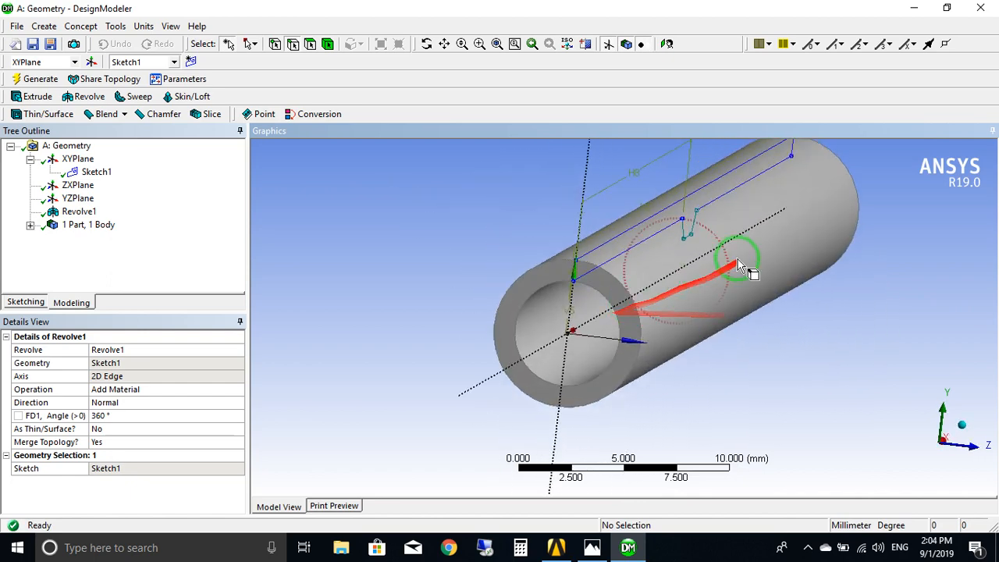
middle_click_drag(589, 383, 622, 375)
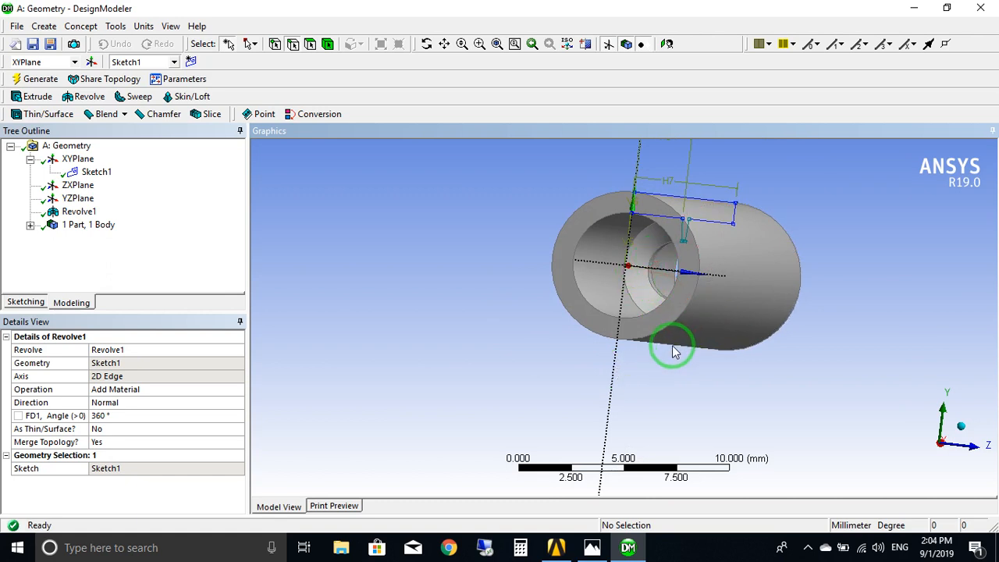
middle_click_drag(675, 351, 816, 317)
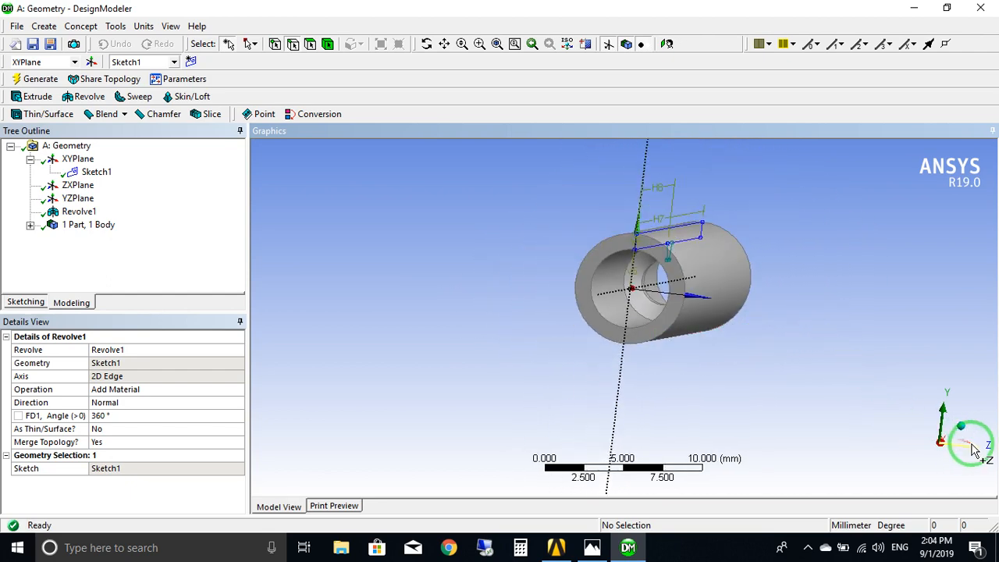
middle_click_drag(710, 353, 700, 336, "shift")
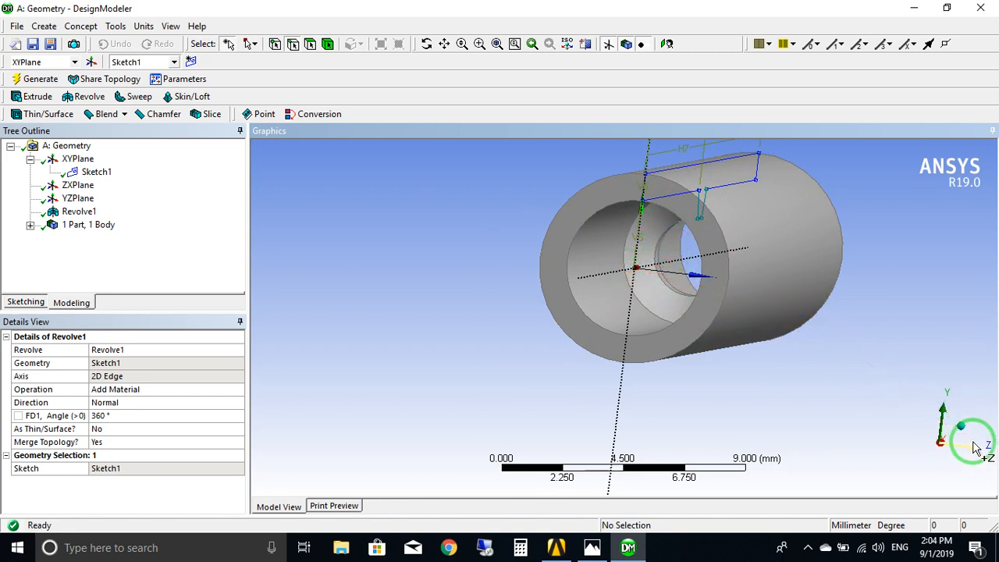
left_click(971, 452)
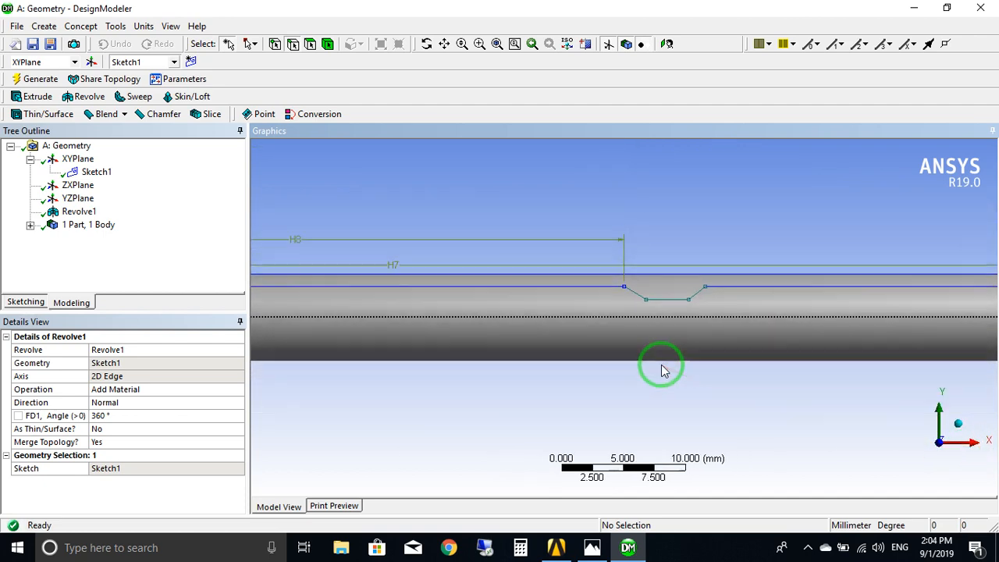
middle_click_drag(513, 382, 636, 385)
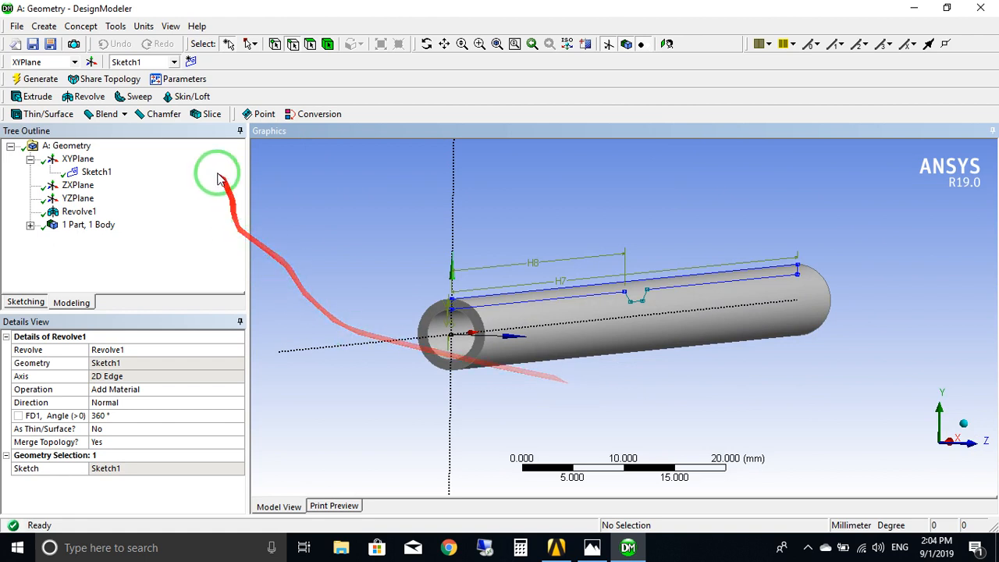
Start a Fill feature with By Cavity extraction and inspect the pipe's open end and side for the inner faces.
left_click(123, 26)
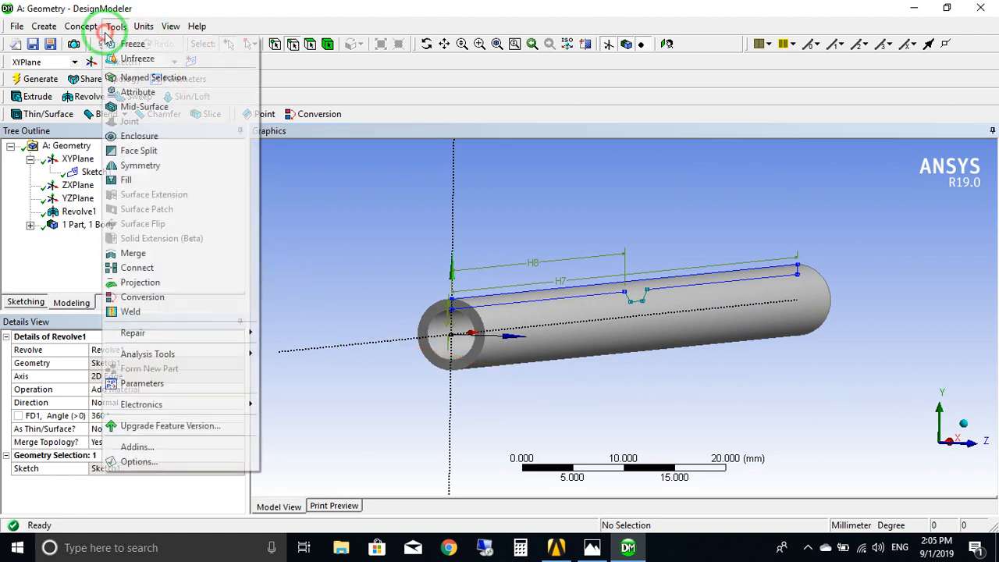
left_click(139, 178)
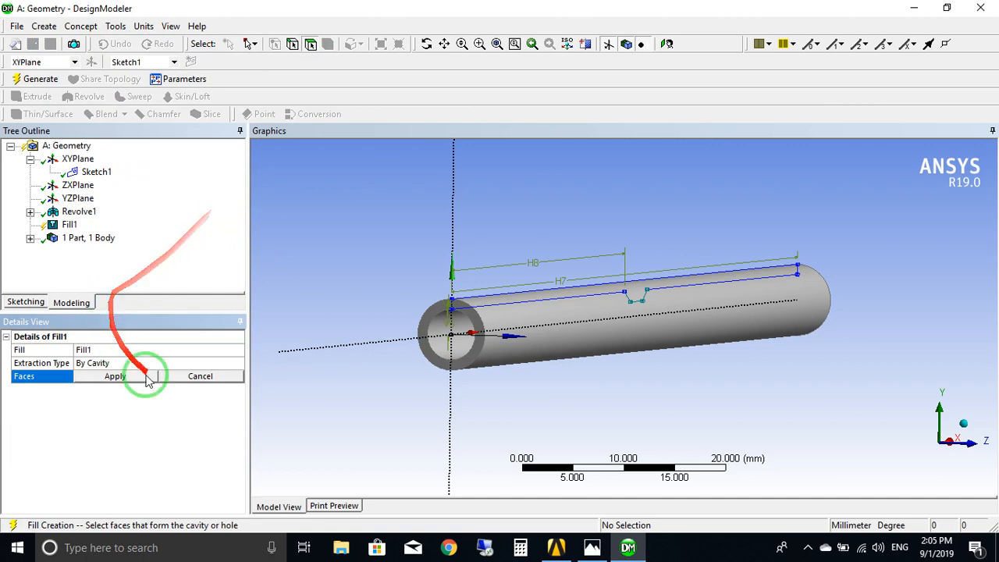
scroll(605, 387, "down", 2)
scroll(598, 386, "up", 5)
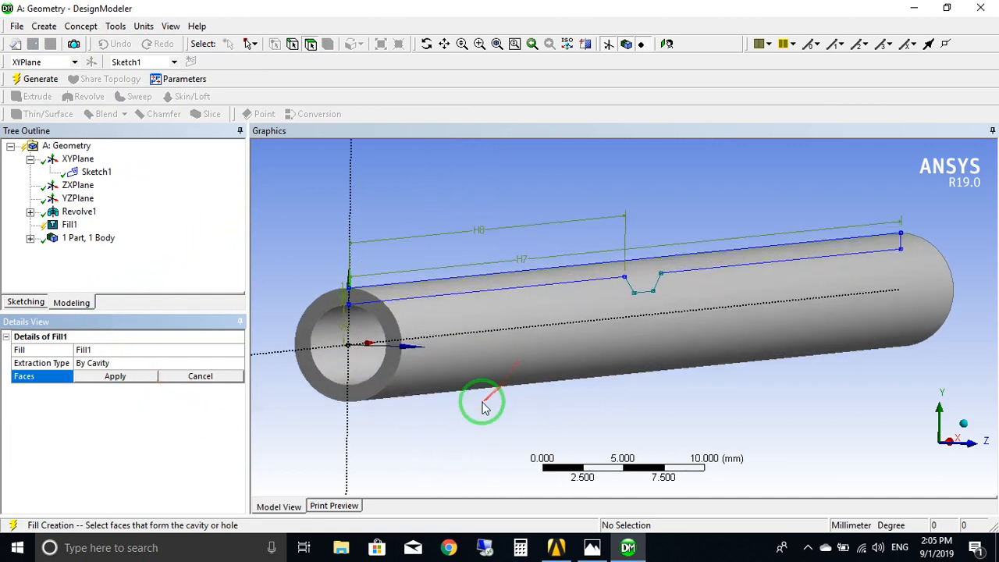
scroll(482, 406, "down", 2)
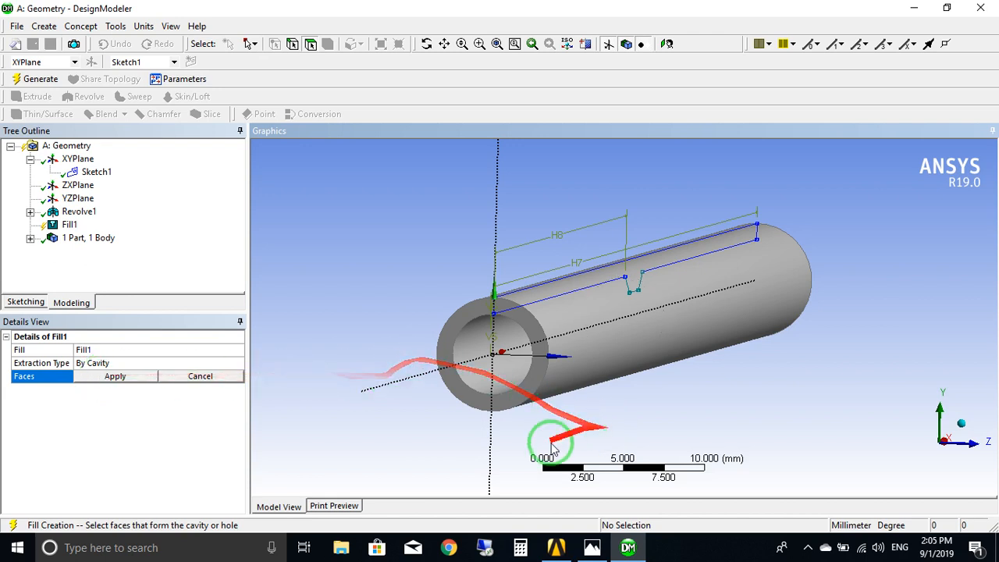
middle_click_drag(622, 405, 633, 399)
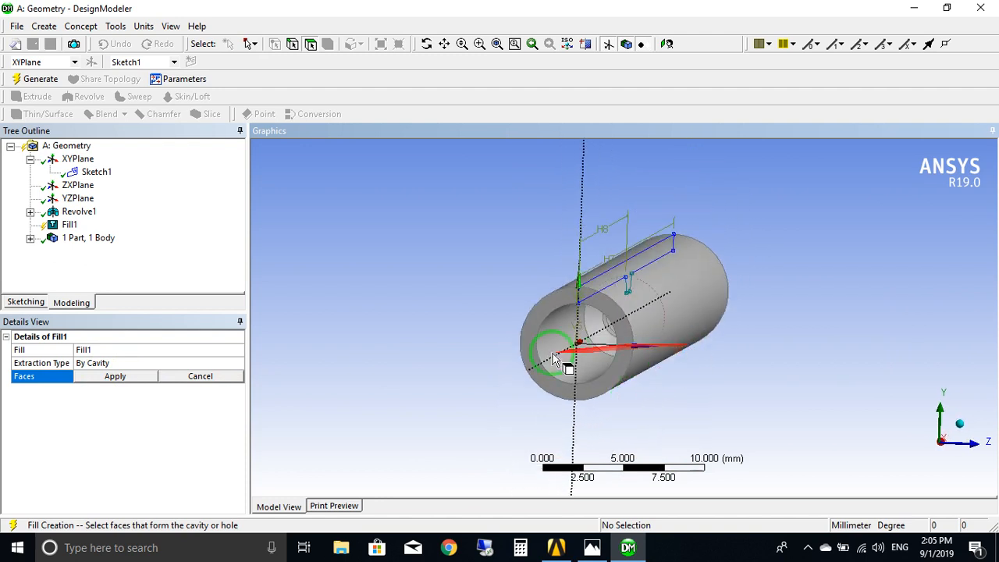
middle_click_drag(646, 372, 634, 366)
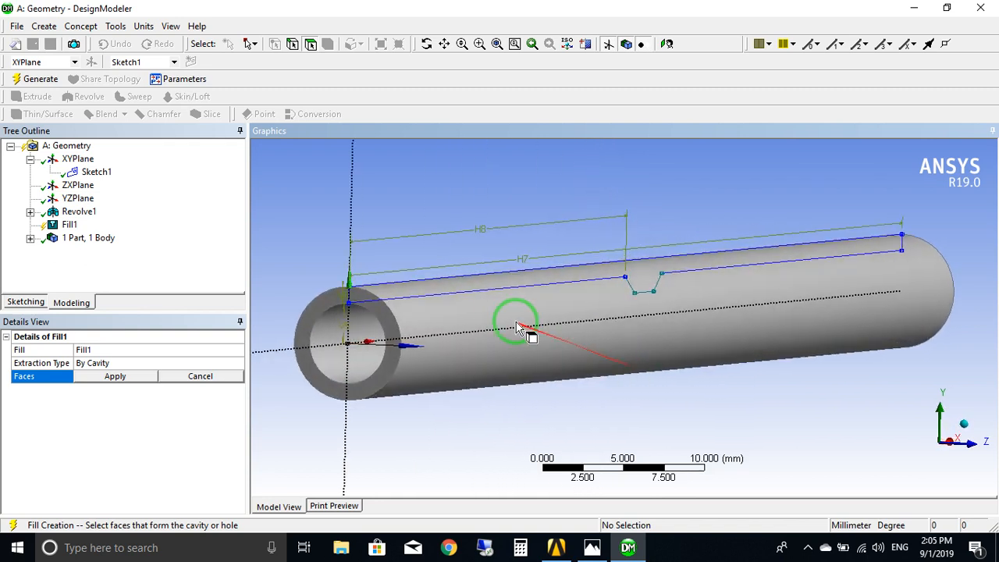
left_click(967, 442)
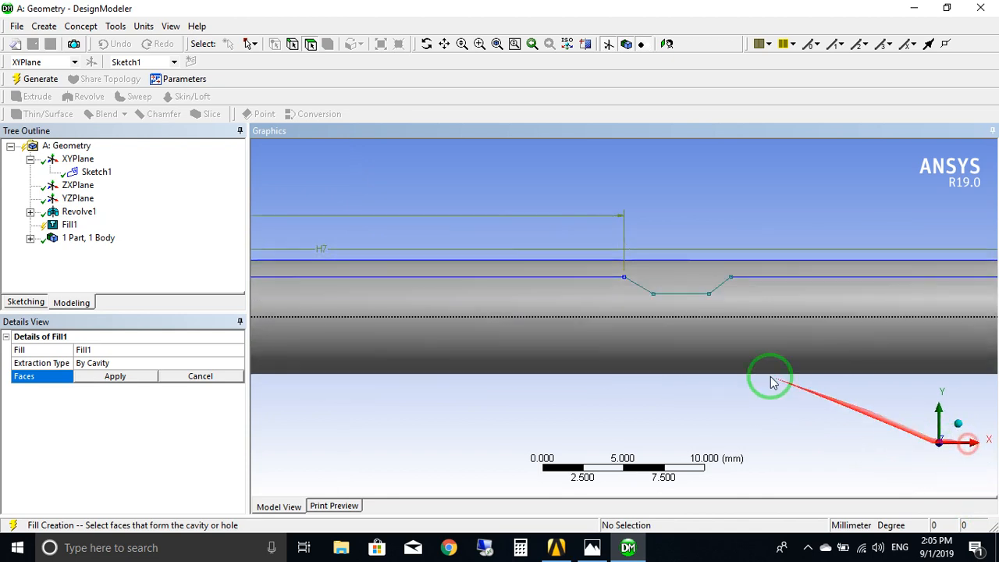
middle_click_drag(596, 369, 467, 390)
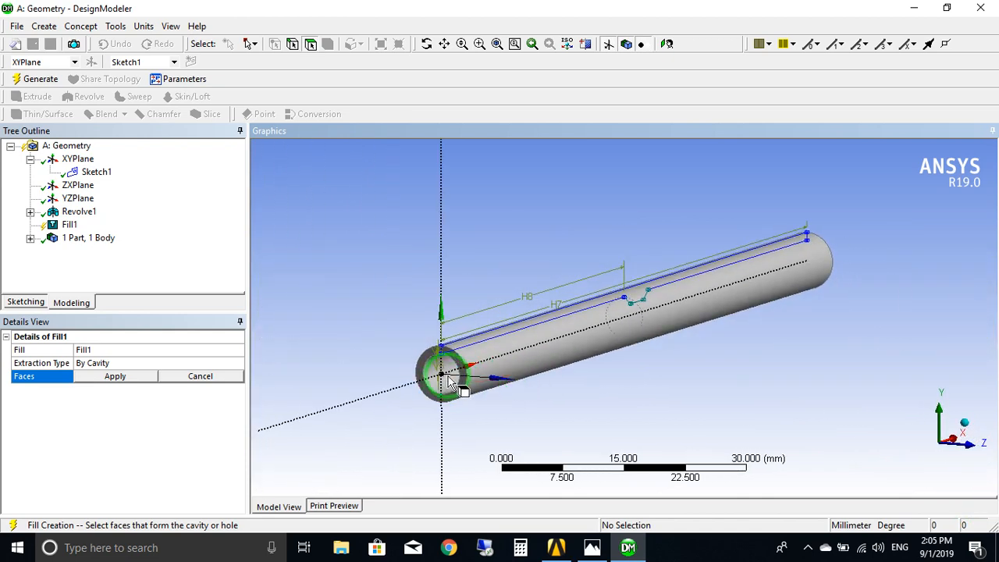
scroll(466, 379, "up", 3)
mouse_move(504, 438)
middle_mouse_down()
mouse_move(532, 431)
mouse_move(504, 434)
middle_mouse_up()
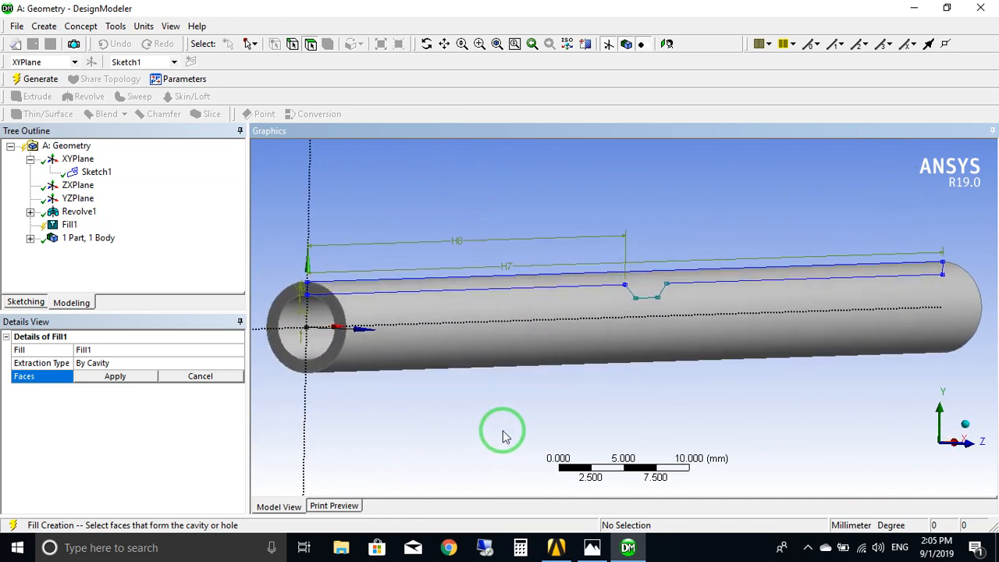
left_click(974, 447)
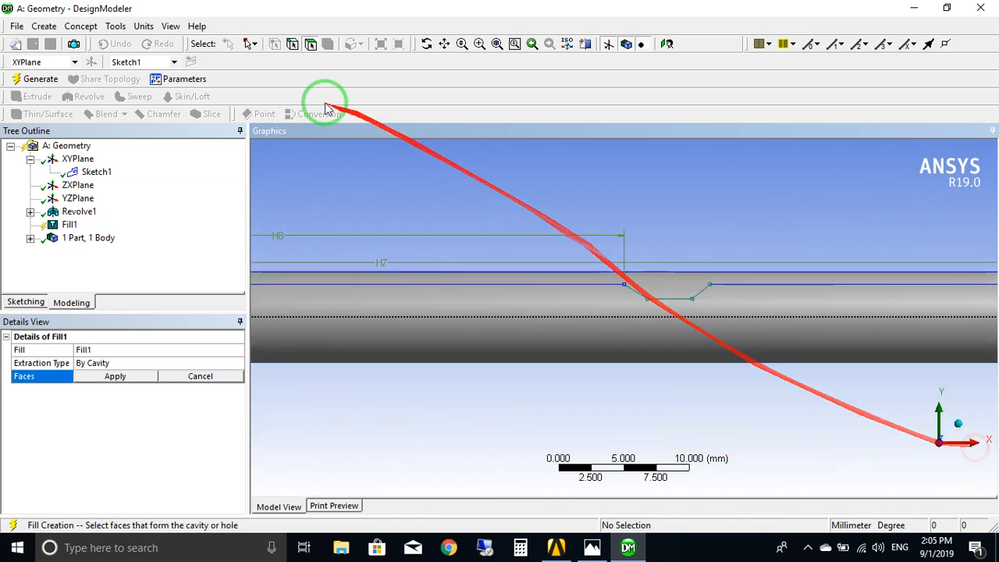
Display the model as wireframe and bring the circular edges of the constriction into view.
left_click(170, 26)
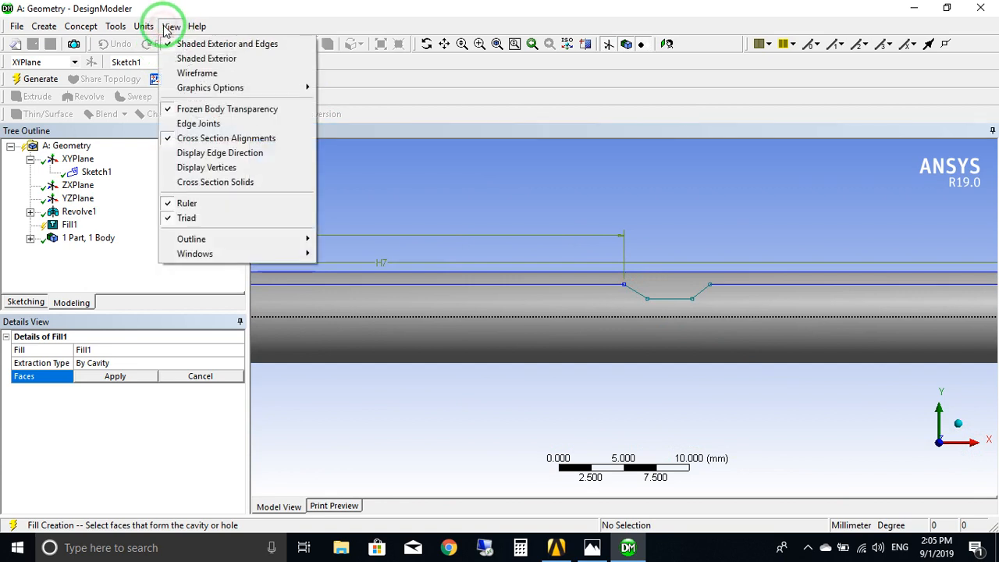
left_click(204, 71)
scroll(468, 332, "down", 5)
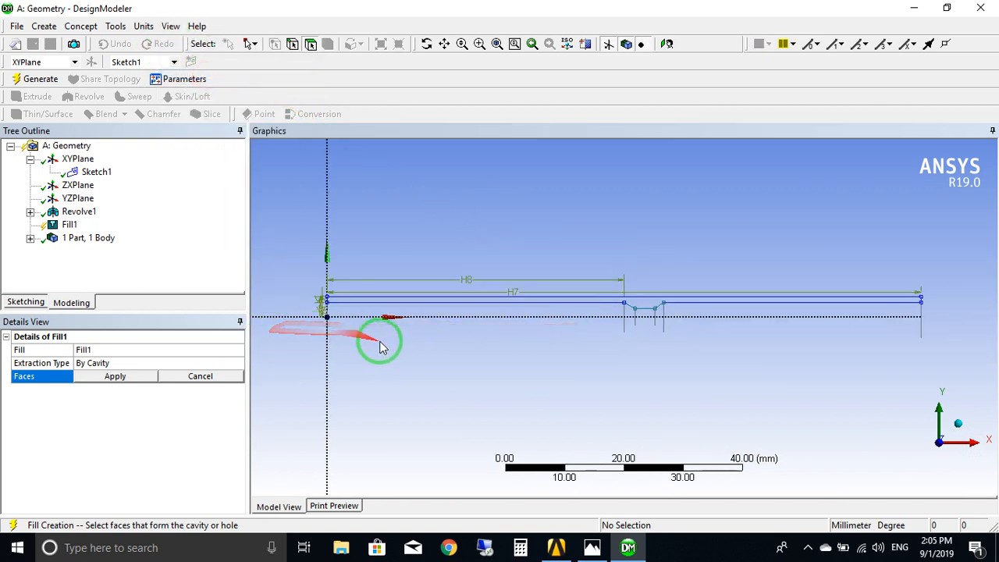
middle_click_drag(379, 346, 555, 329)
middle_click_drag(565, 273, 508, 318)
scroll(570, 315, "up", 3)
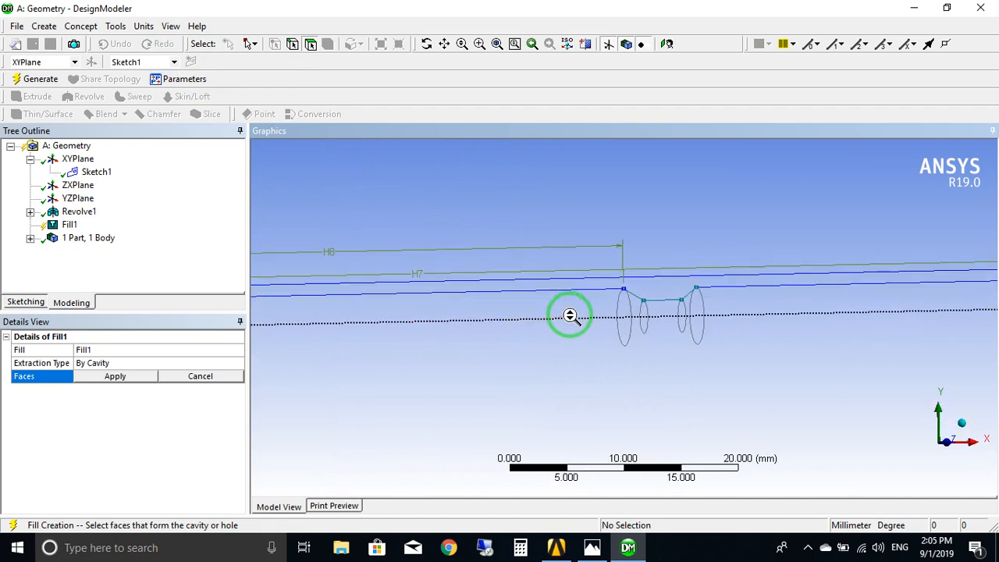
middle_click_drag(562, 360, 593, 364)
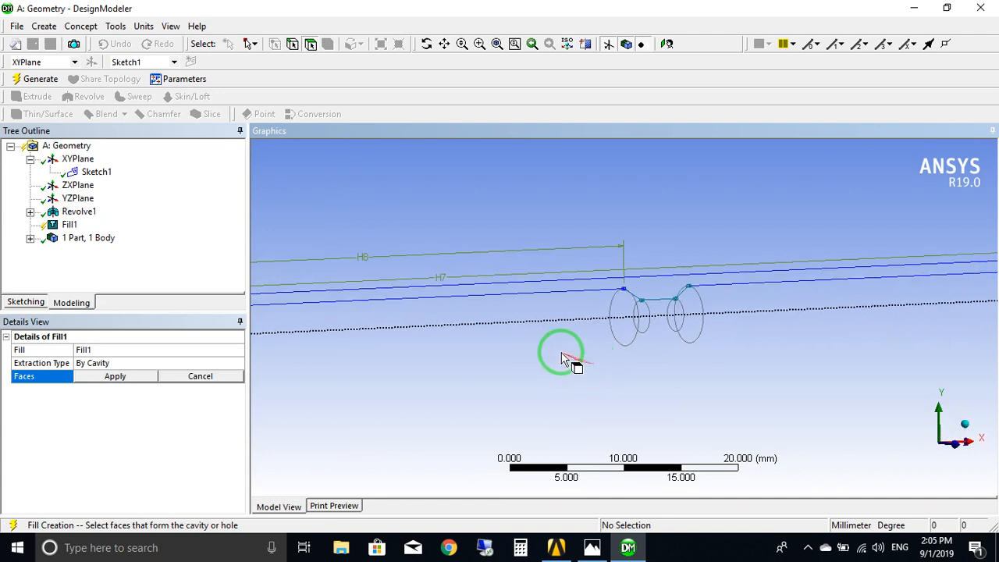
middle_click_drag(557, 364, 584, 364)
Select the inner cylindrical face of the straight section between the origin and the constriction, instead of the outer wall.
left_click(545, 330)
middle_click_drag(694, 392, 467, 374)
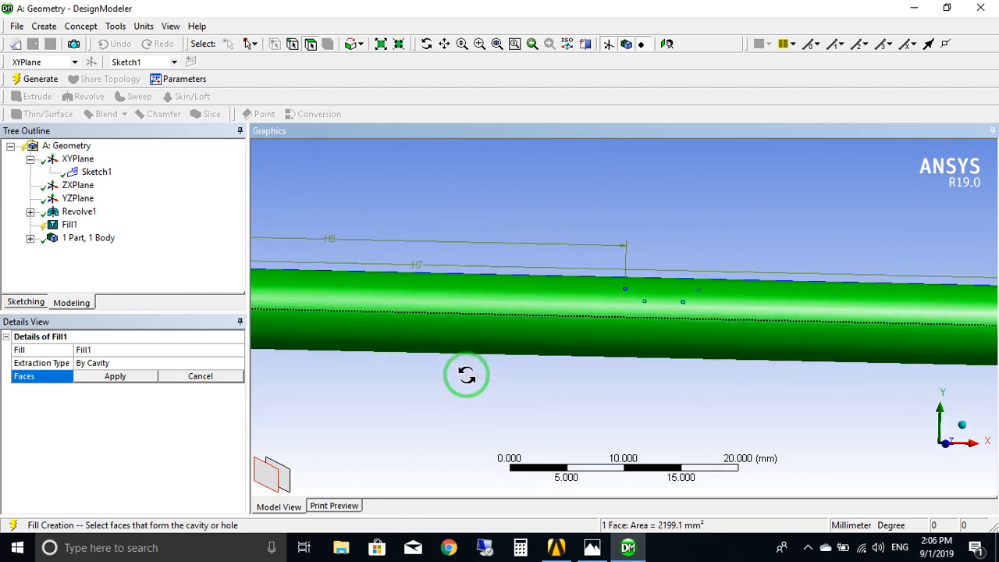
left_click(286, 479)
Add the constriction's converging conical face and its narrow cylindrical throat face to the Fill selection, leaving out the outer wall.
middle_click_drag(521, 393, 453, 405)
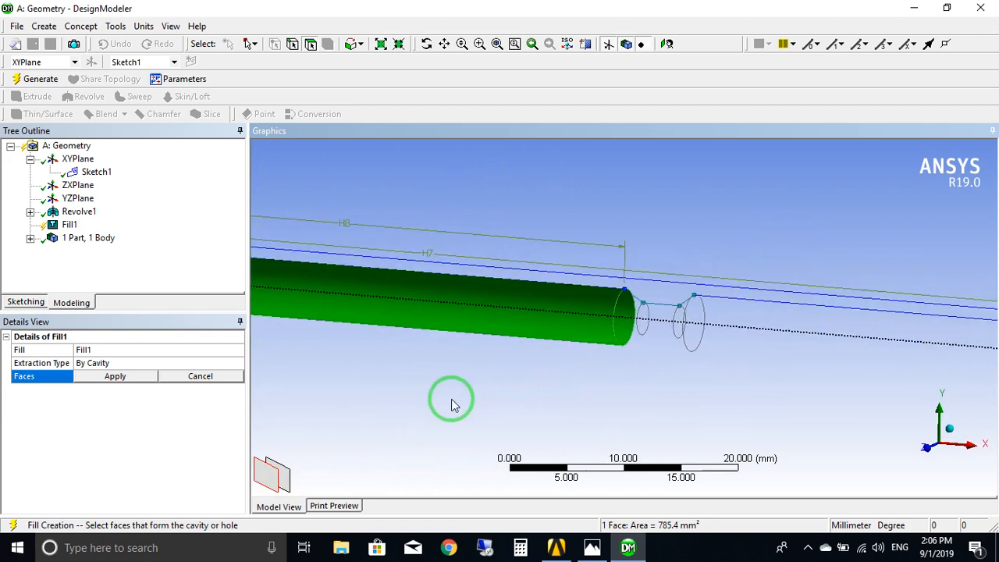
scroll(619, 355, "up", 3)
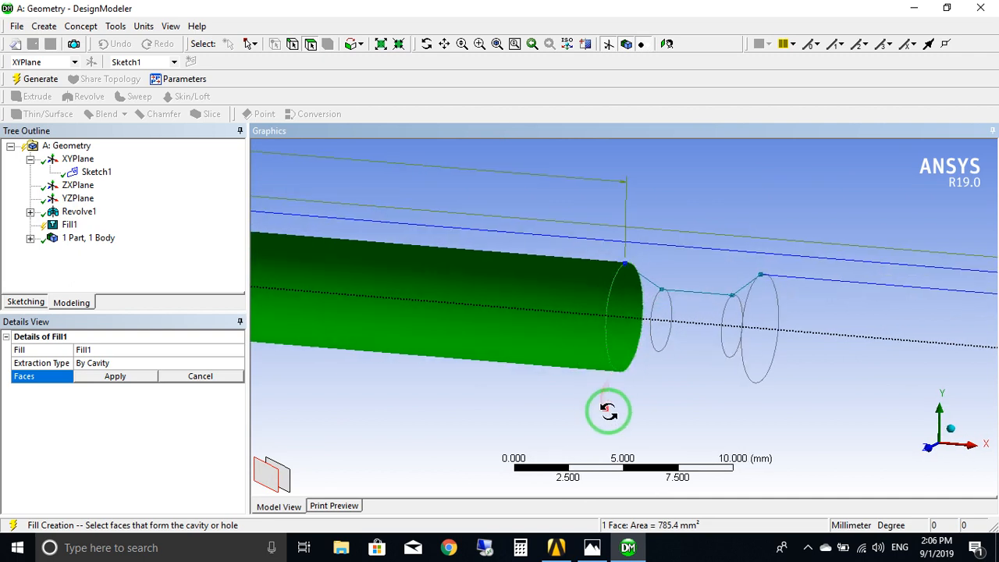
middle_click_drag(606, 410, 660, 416)
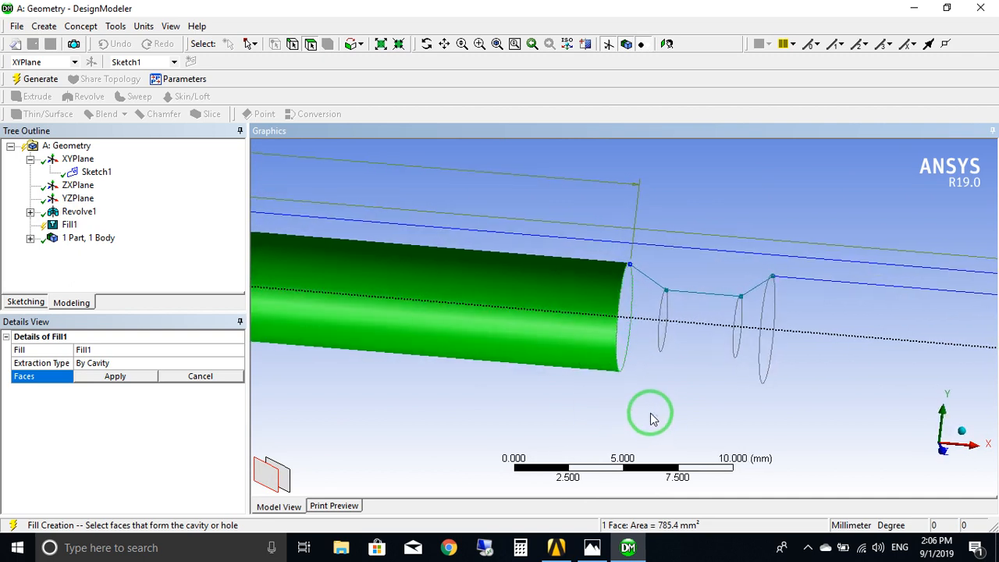
left_click(667, 326, "ctrl")
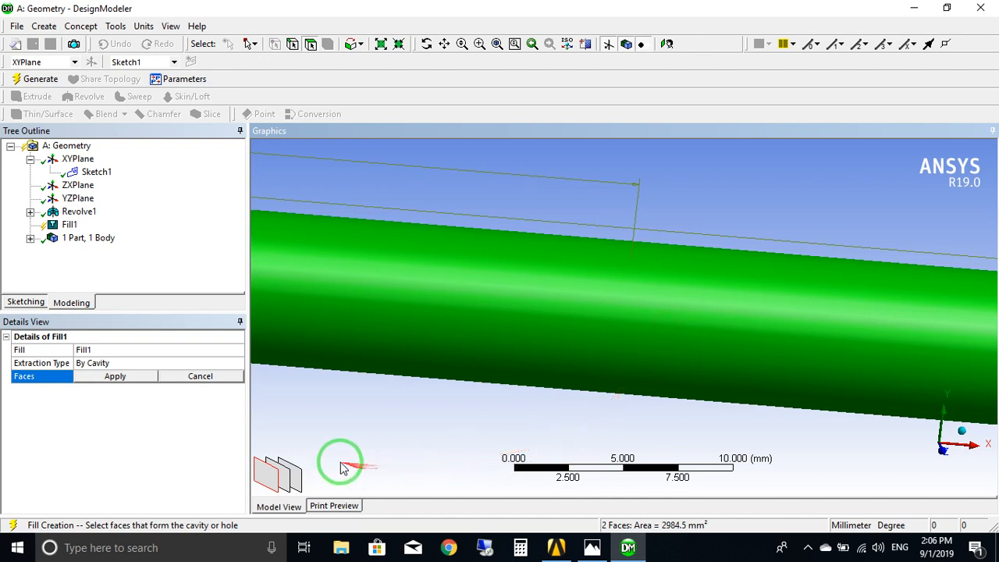
left_click(270, 481)
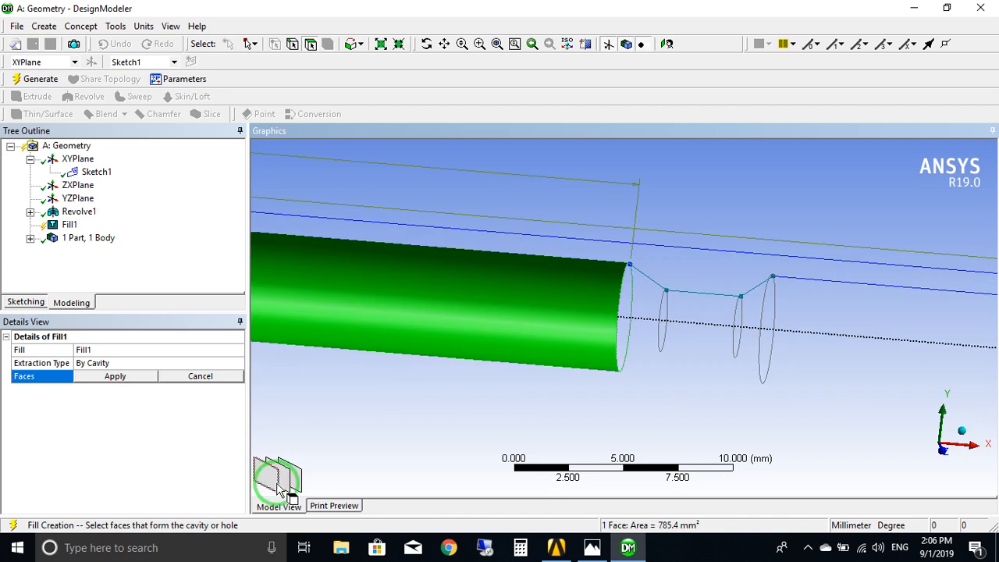
left_click(286, 479, "ctrl")
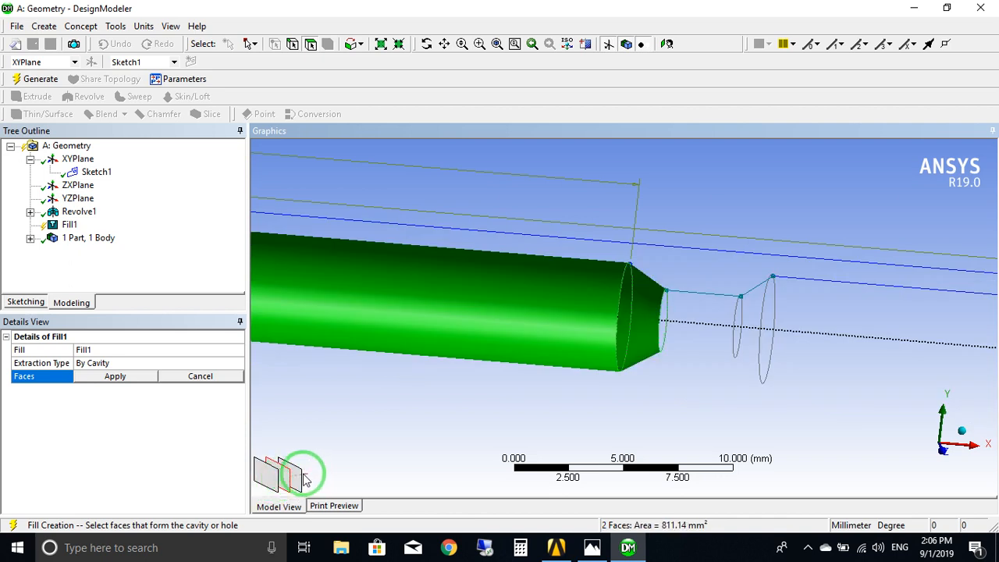
left_click(299, 480, "ctrl")
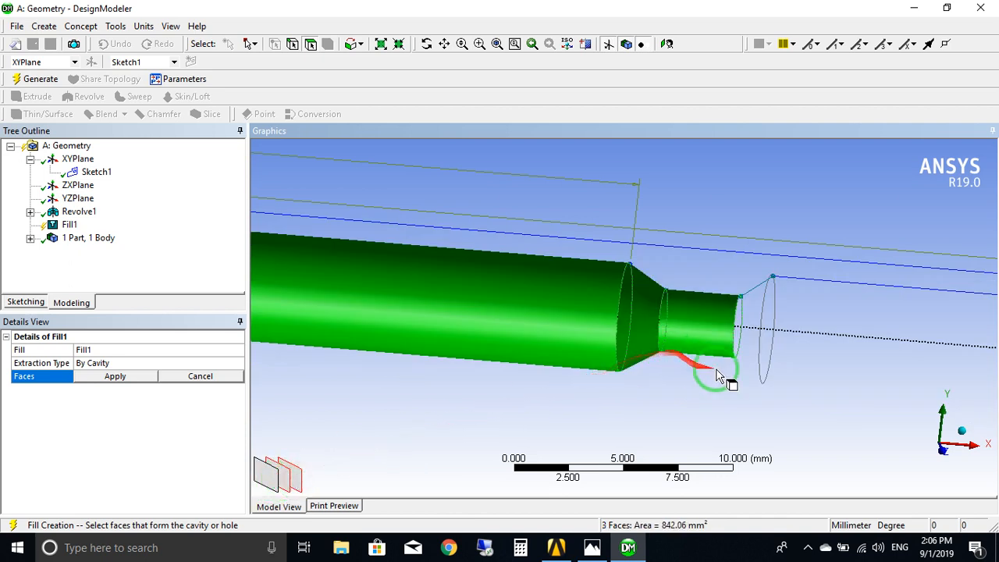
left_click(876, 346, "ctrl")
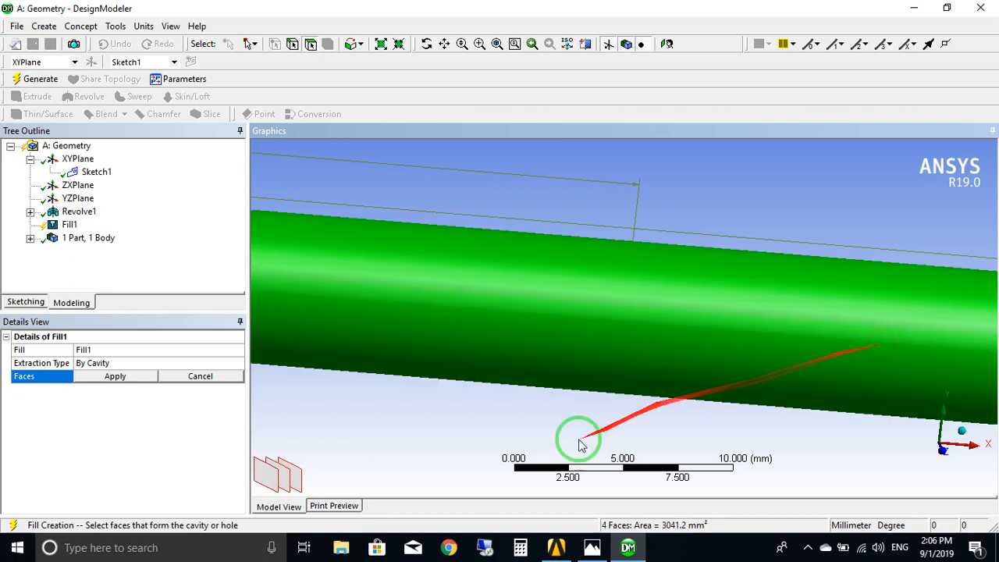
left_click(286, 488, "ctrl")
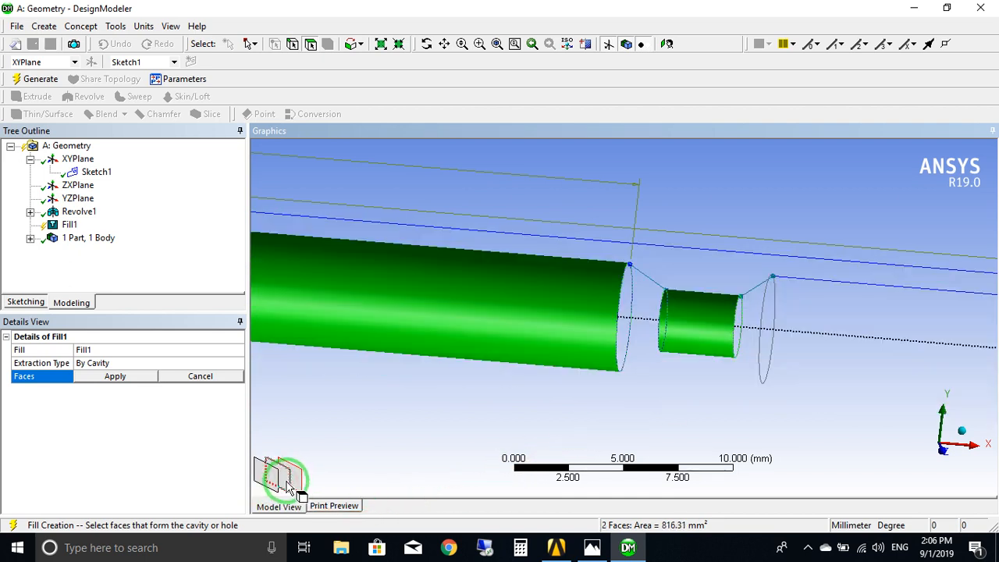
left_click(317, 475, "ctrl")
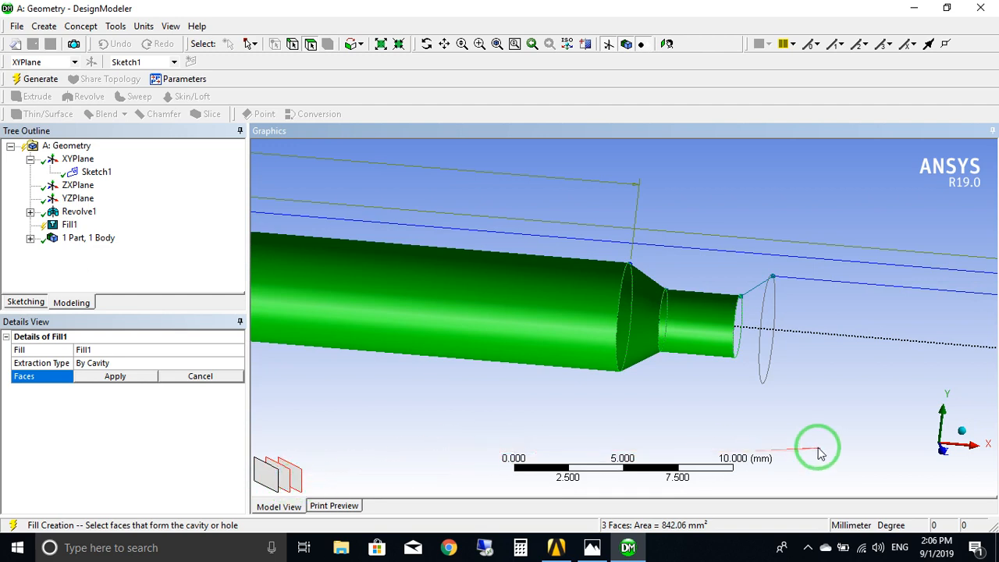
Add the inner cylindrical face of the straight section beyond the constriction to the Fill selection, instead of the outer wall.
middle_click_drag(818, 446, 573, 429, "ctrl")
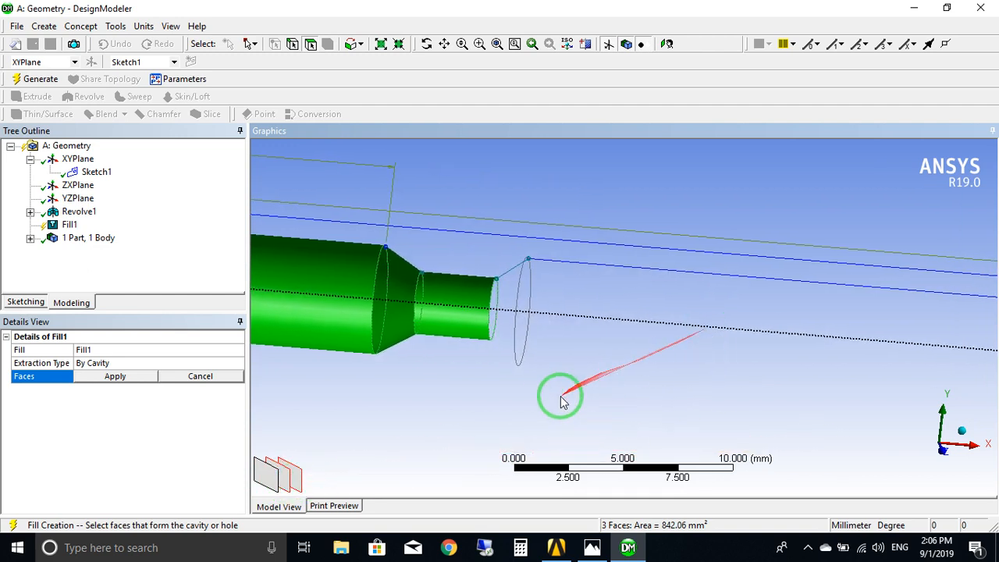
left_click(716, 341, "ctrl")
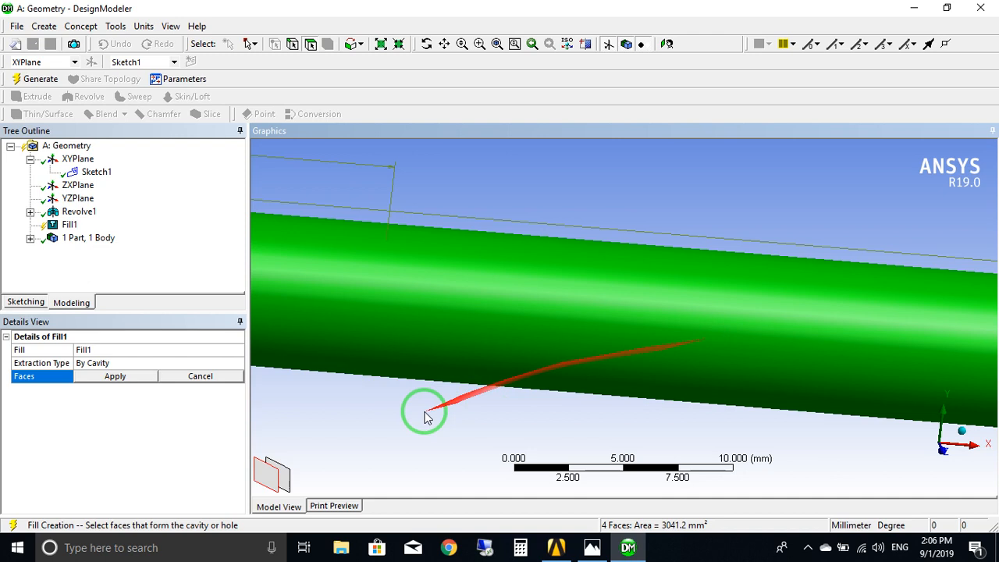
left_click(269, 484, "ctrl")
left_click(287, 484, "ctrl")
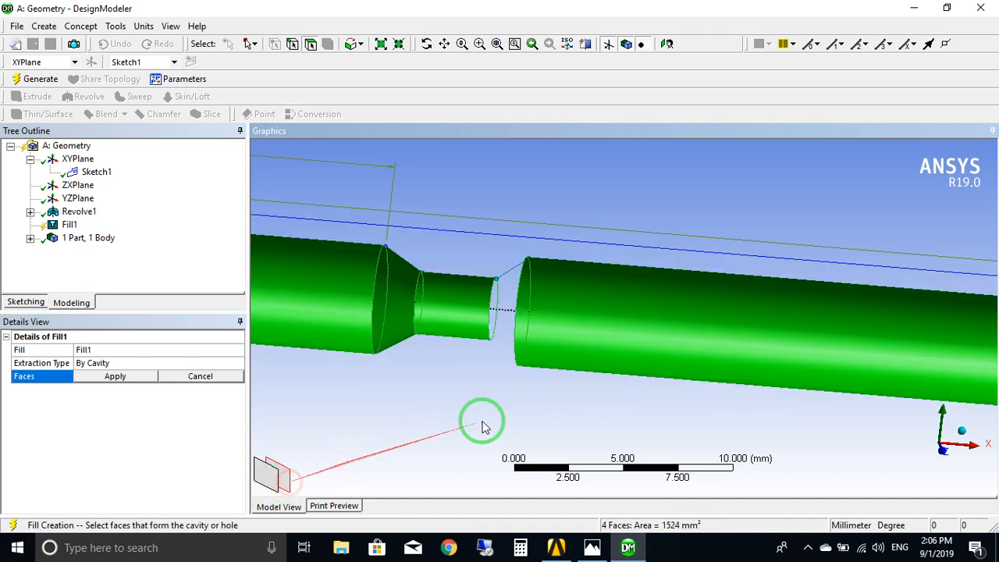
Add the constriction's diverging conical face to the Fill selection, leaving out the outer wall, and inspect the selected faces along the pipe.
left_click(517, 313, "ctrl")
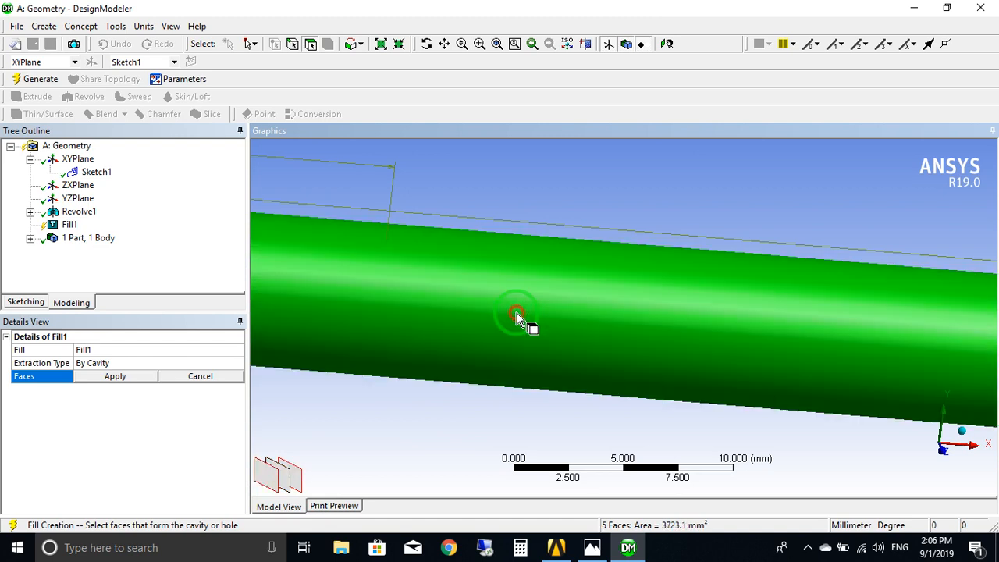
left_click(274, 484, "ctrl")
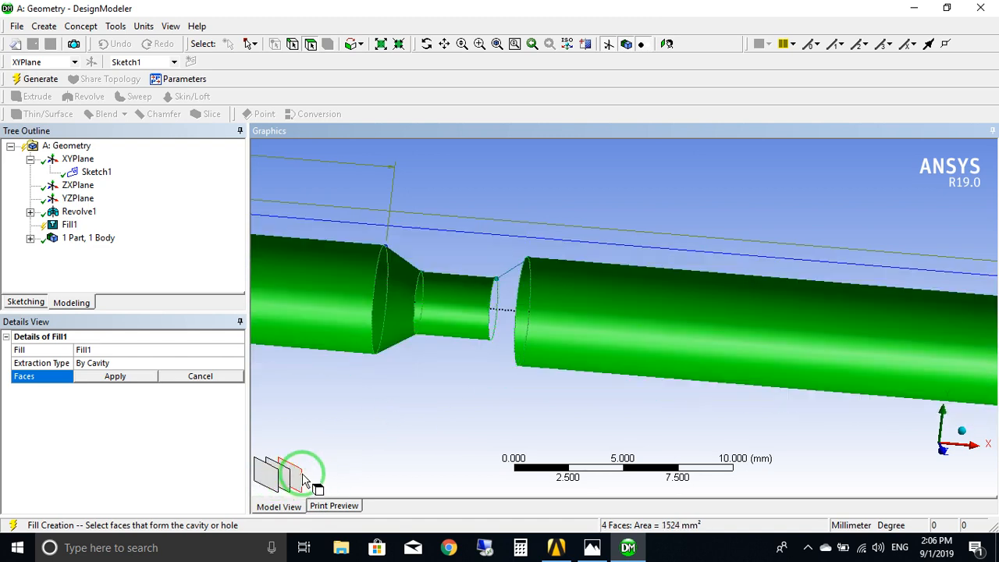
middle_click_drag(370, 463, 388, 365)
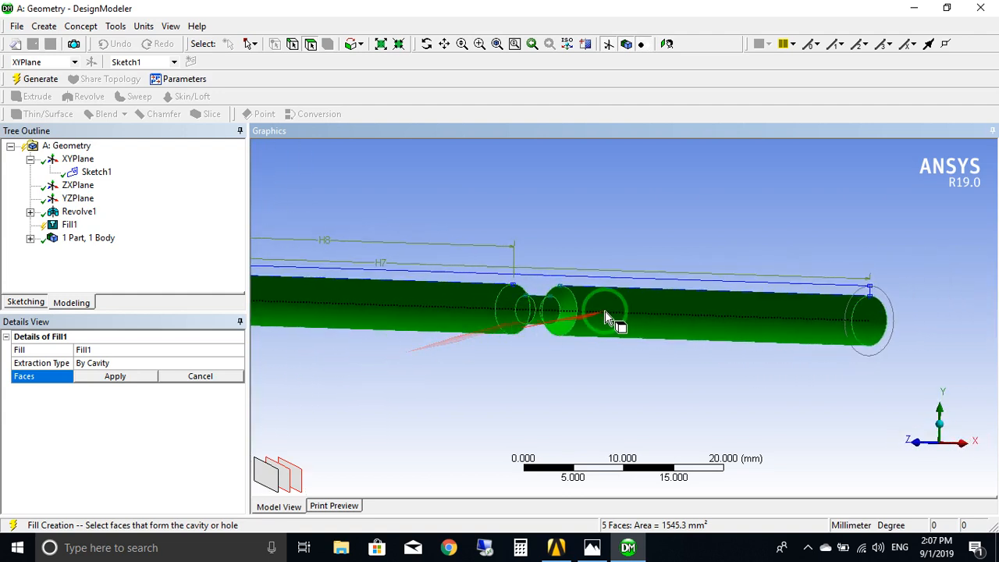
mouse_move(604, 311)
middle_mouse_down()
mouse_move(539, 362)
mouse_move(603, 371)
middle_mouse_up()
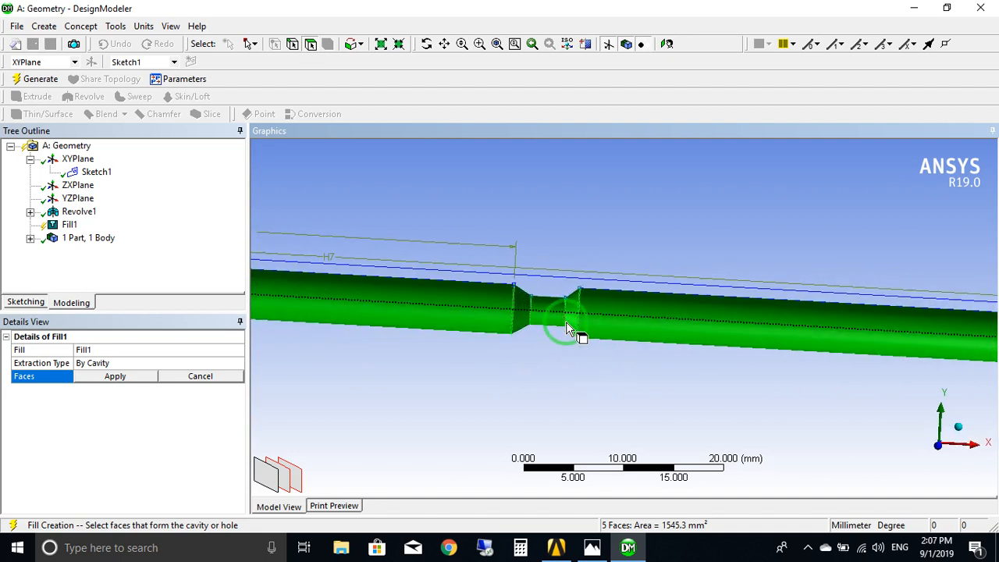
mouse_move(527, 311)
middle_mouse_down()
mouse_move(484, 311)
mouse_move(472, 361)
mouse_move(588, 376)
middle_mouse_up()
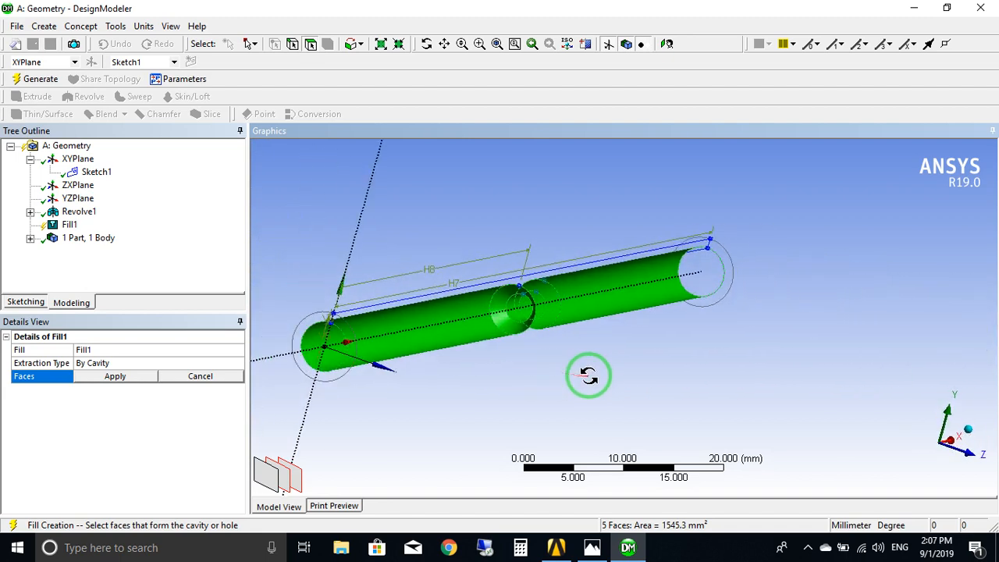
Generate the Fill feature from the five selected inner faces and return the model display to shaded.
left_click(114, 377)
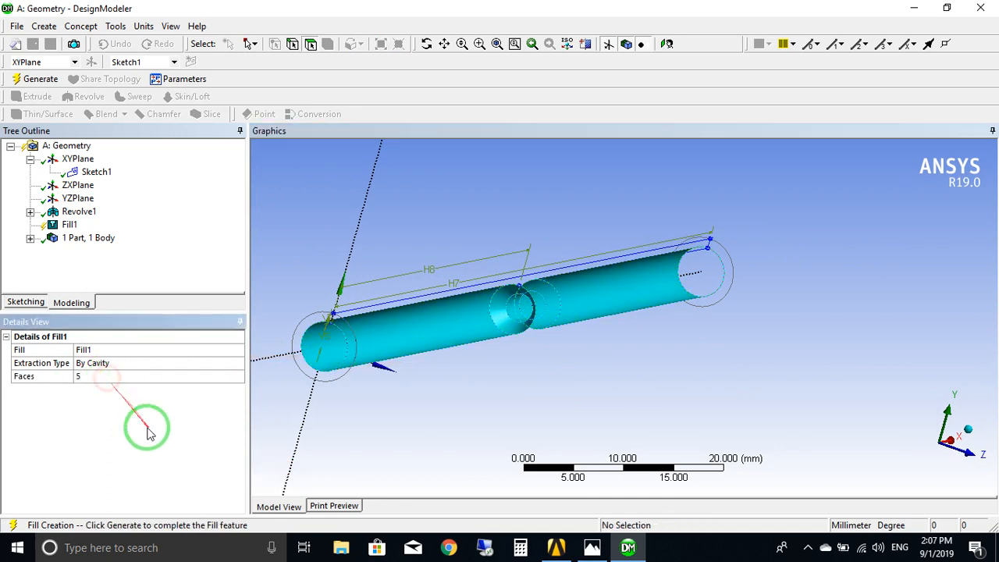
left_click(47, 79)
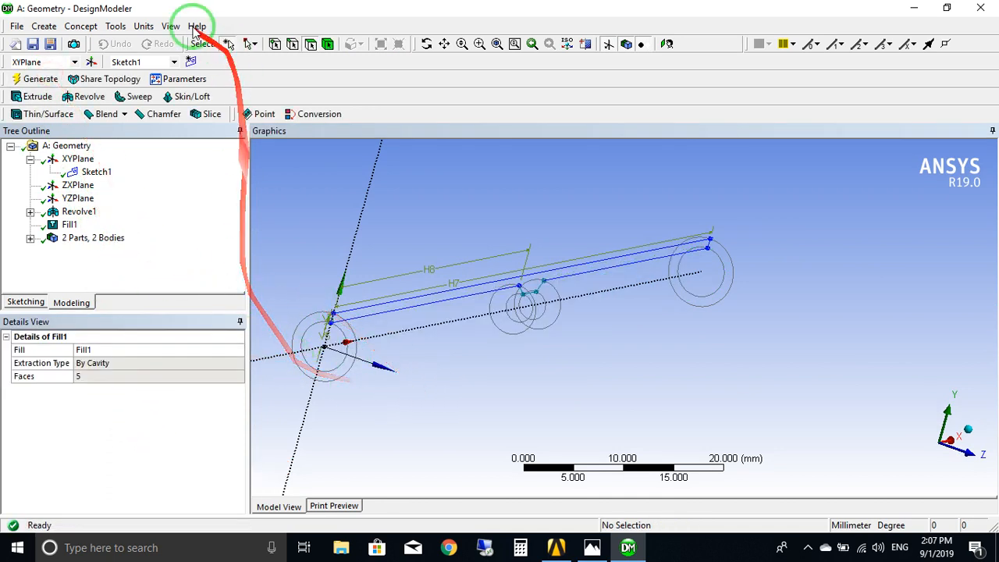
left_click(170, 27)
left_click(211, 42)
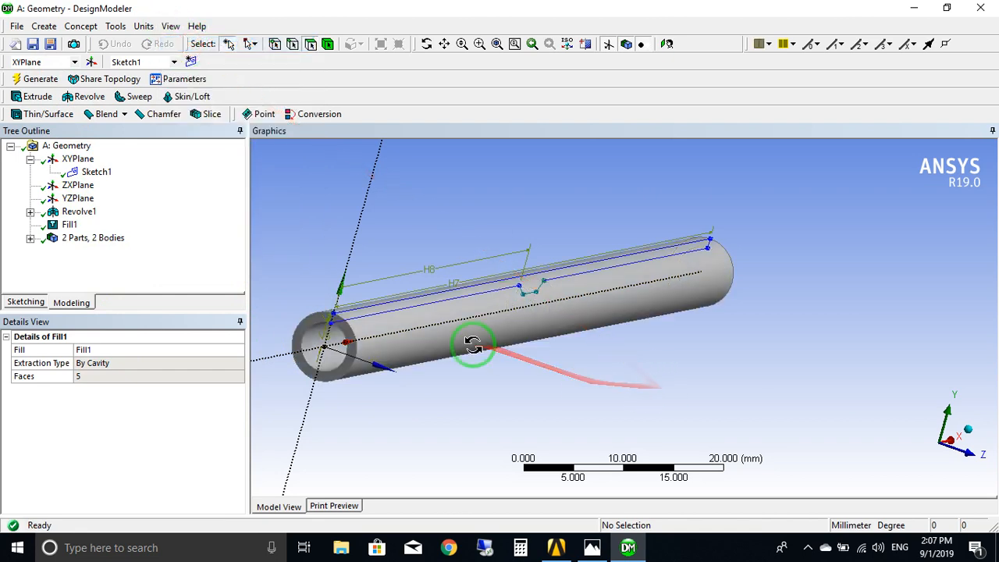
mouse_move(473, 340)
middle_mouse_down()
mouse_move(546, 343)
mouse_move(479, 336)
mouse_move(369, 349)
middle_mouse_up()
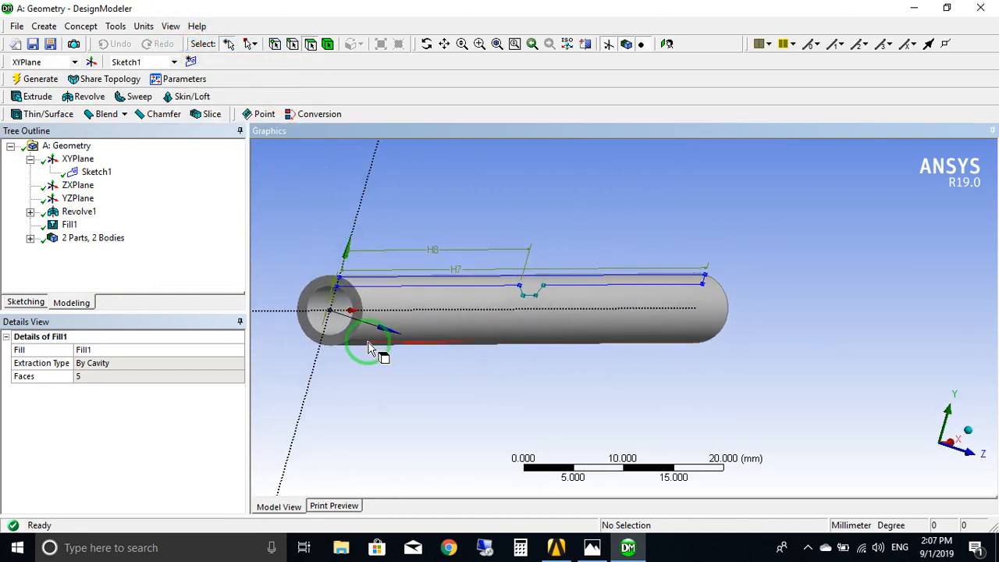
List the model's bodies and highlight the pipe wall and the filled cavity in turn to inspect each one.
left_click(31, 239)
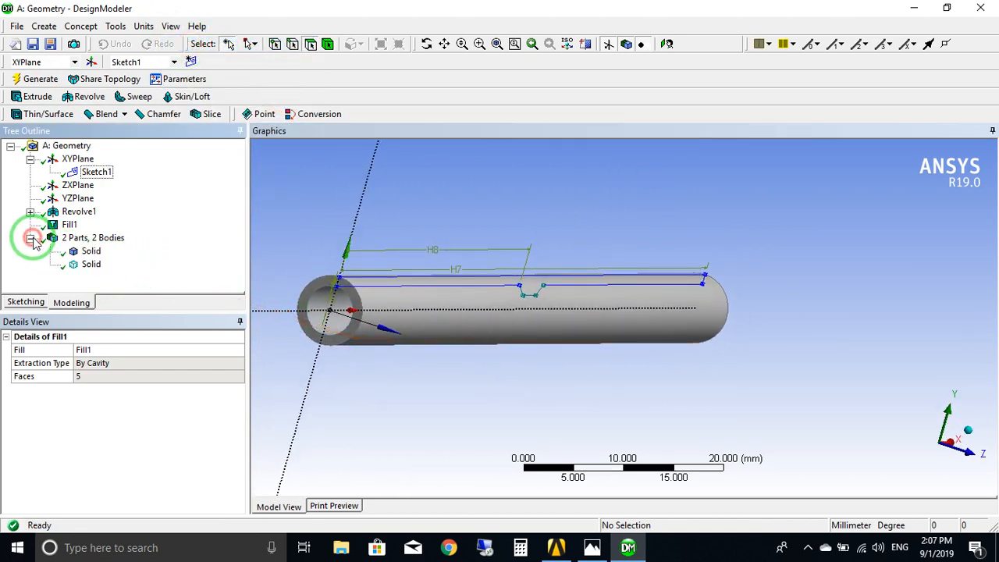
left_click(91, 251)
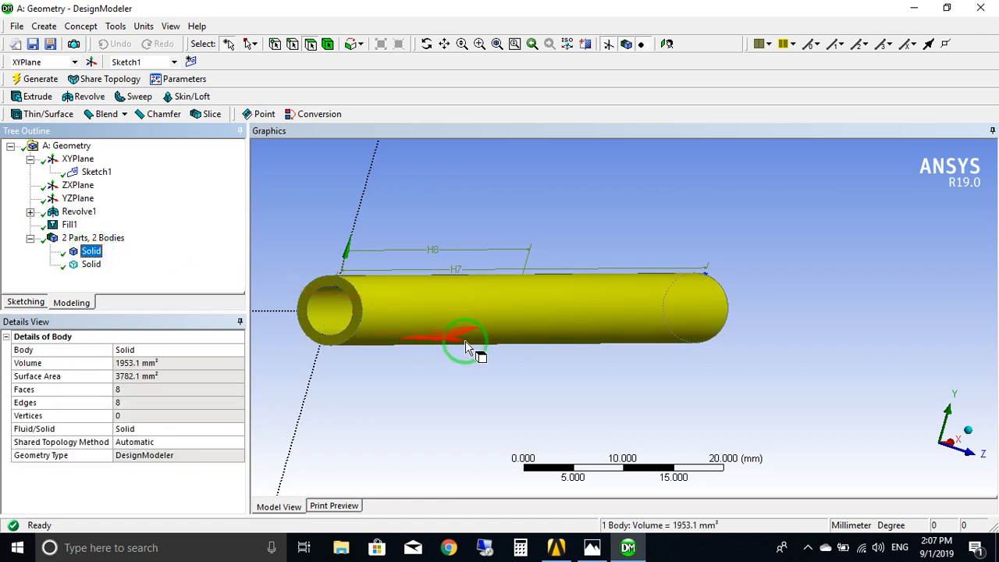
middle_click_drag(546, 372, 522, 377)
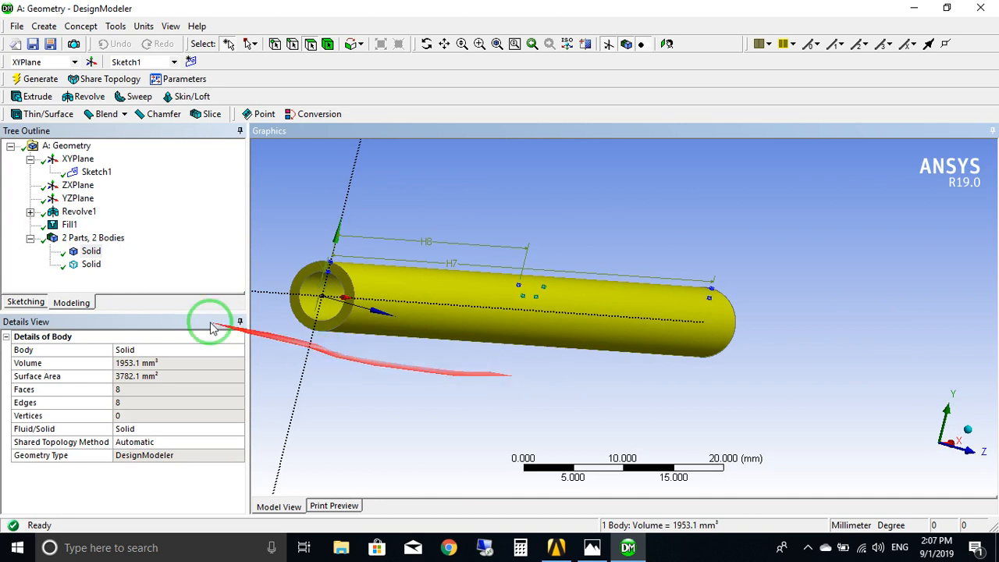
left_click(95, 265)
middle_click_drag(394, 359, 454, 369)
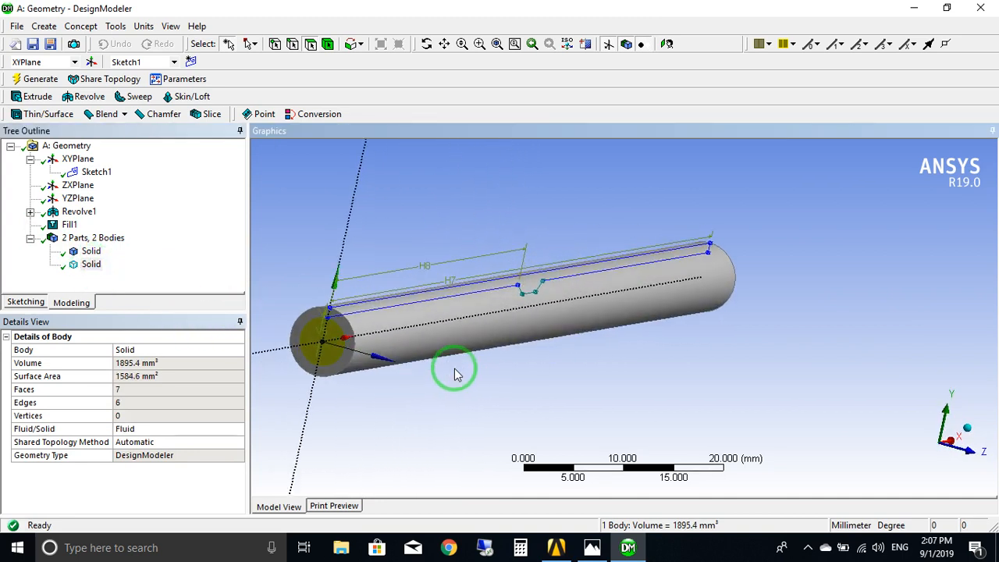
Hide the solid pipe wall body and highlight the fluid body that fills its cavity.
right_click(92, 253)
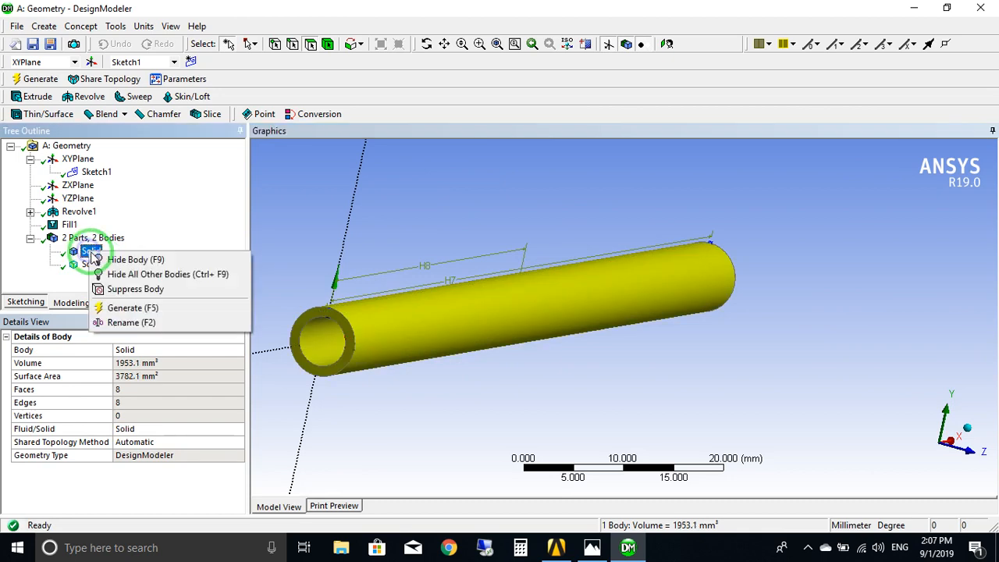
left_click(127, 259)
scroll(485, 329, "up", 5)
middle_click_drag(492, 341, 429, 351)
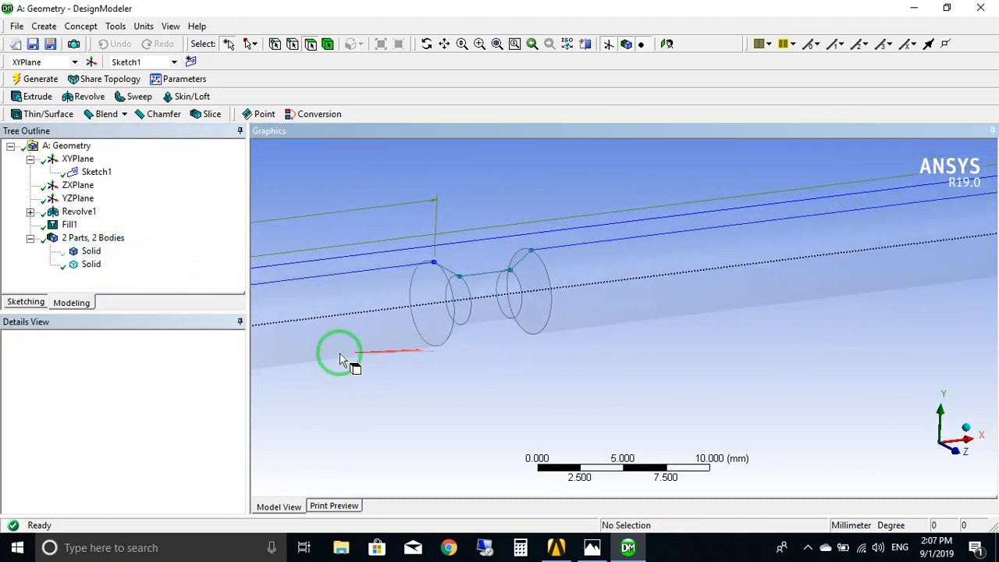
left_click(91, 265)
middle_click_drag(401, 397, 466, 414)
Compare the fluid body with the reference pipe sketch in Photos and examine its narrowed middle section from several angles.
left_click(591, 550)
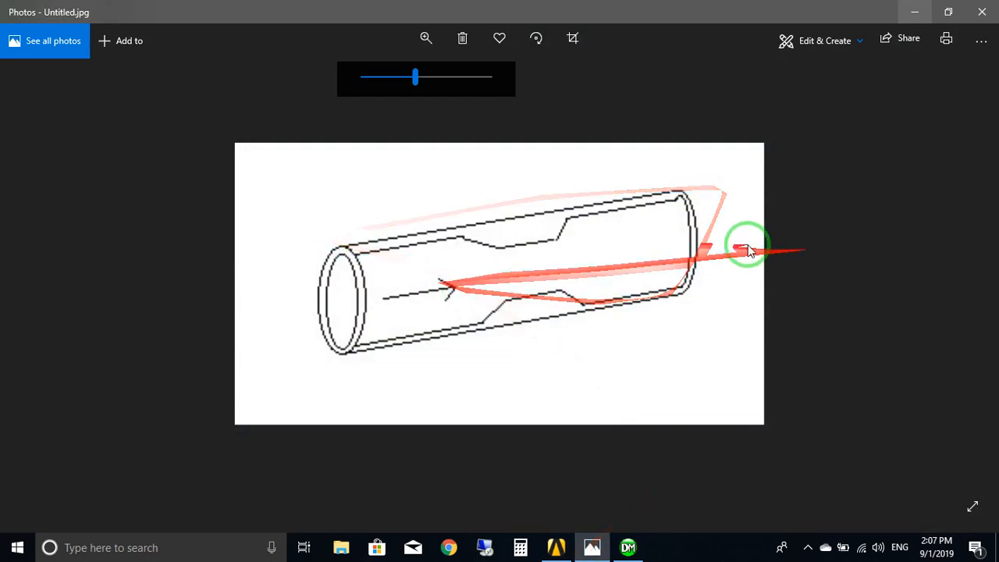
left_click(914, 8)
scroll(531, 326, "down", 3)
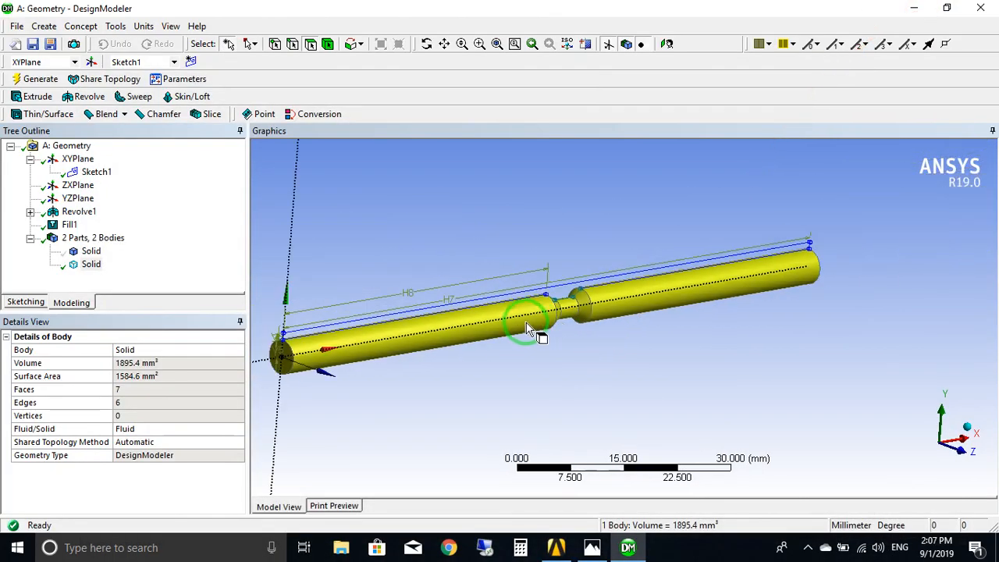
middle_click_drag(525, 322, 548, 332)
scroll(468, 330, "down", 2)
scroll(473, 330, "up", 3)
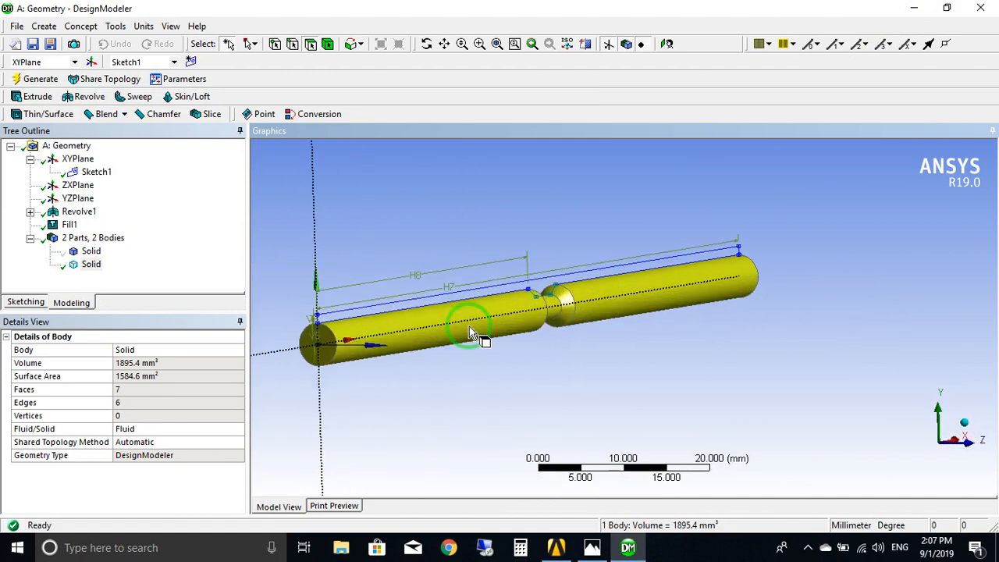
middle_click_drag(476, 357, 681, 443, "ctrl")
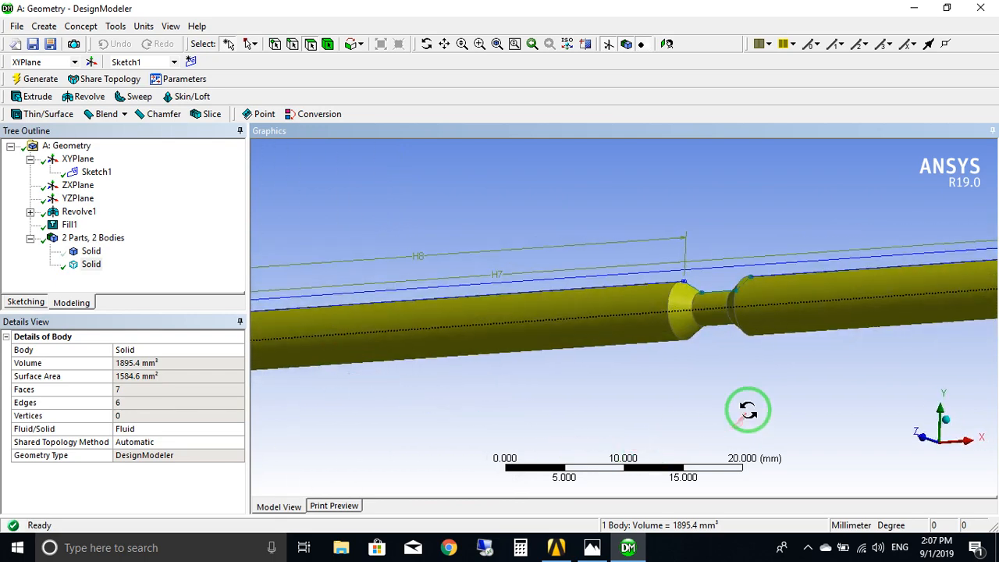
middle_click_drag(747, 411, 905, 411)
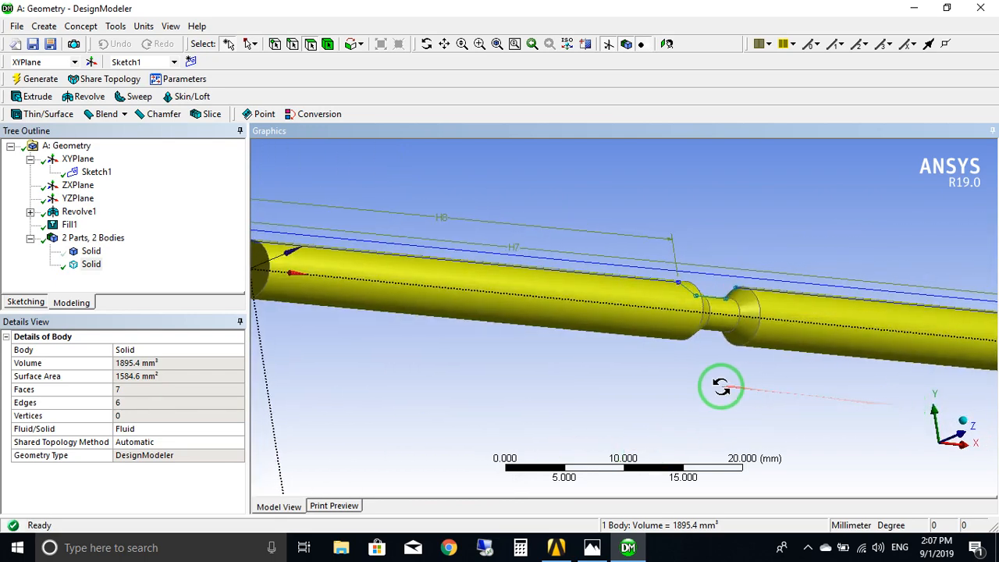
middle_click_drag(721, 386, 707, 410)
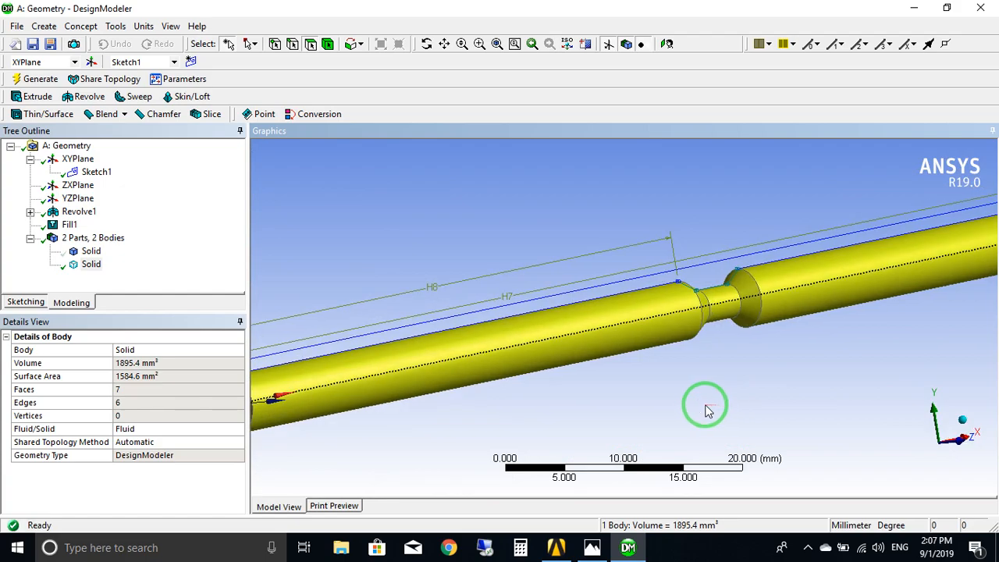